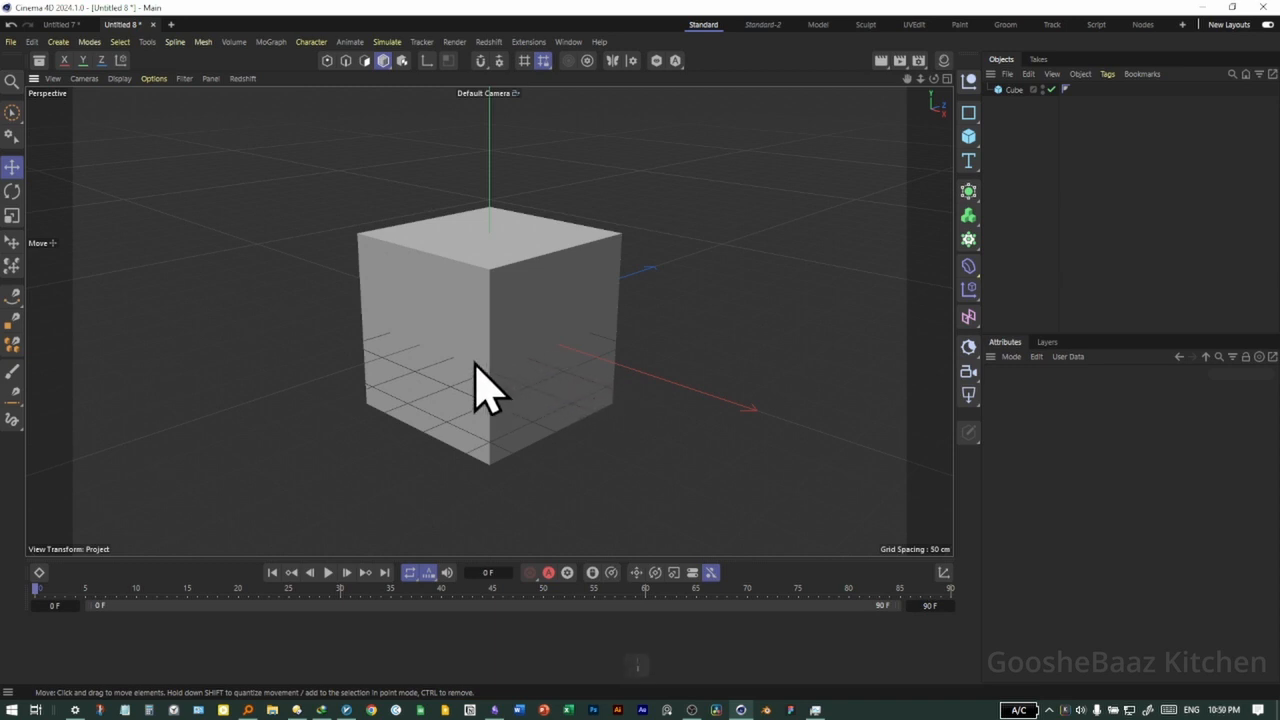
Pan, zoom and orbit the Perspective view to examine the cube from different positions and distances
{"action": "left_click_drag", "start_coordinate": [474, 365], "coordinate": [527, 335], "text": "alt"}
{"action": "left_click_drag", "start_coordinate": [609, 319], "coordinate": [557, 319], "text": "alt"}
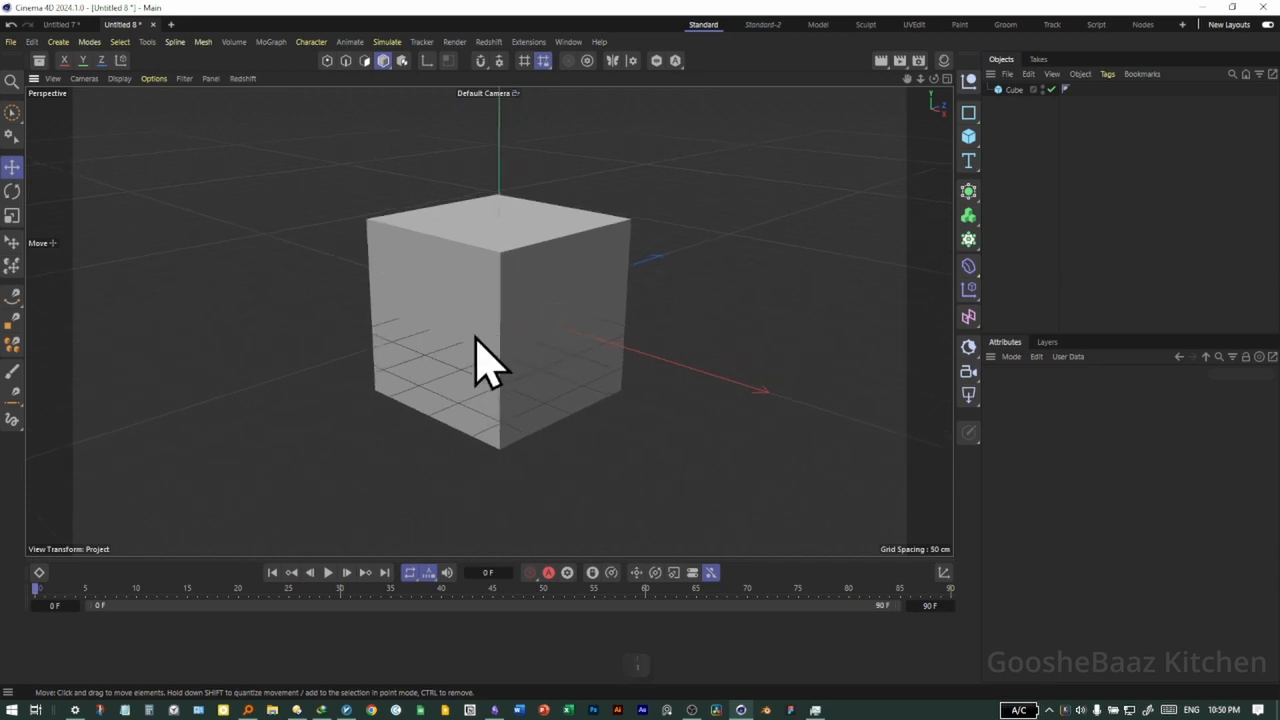
{"action": "right_click_drag", "start_coordinate": [476, 337], "coordinate": [453, 358], "text": "alt"}
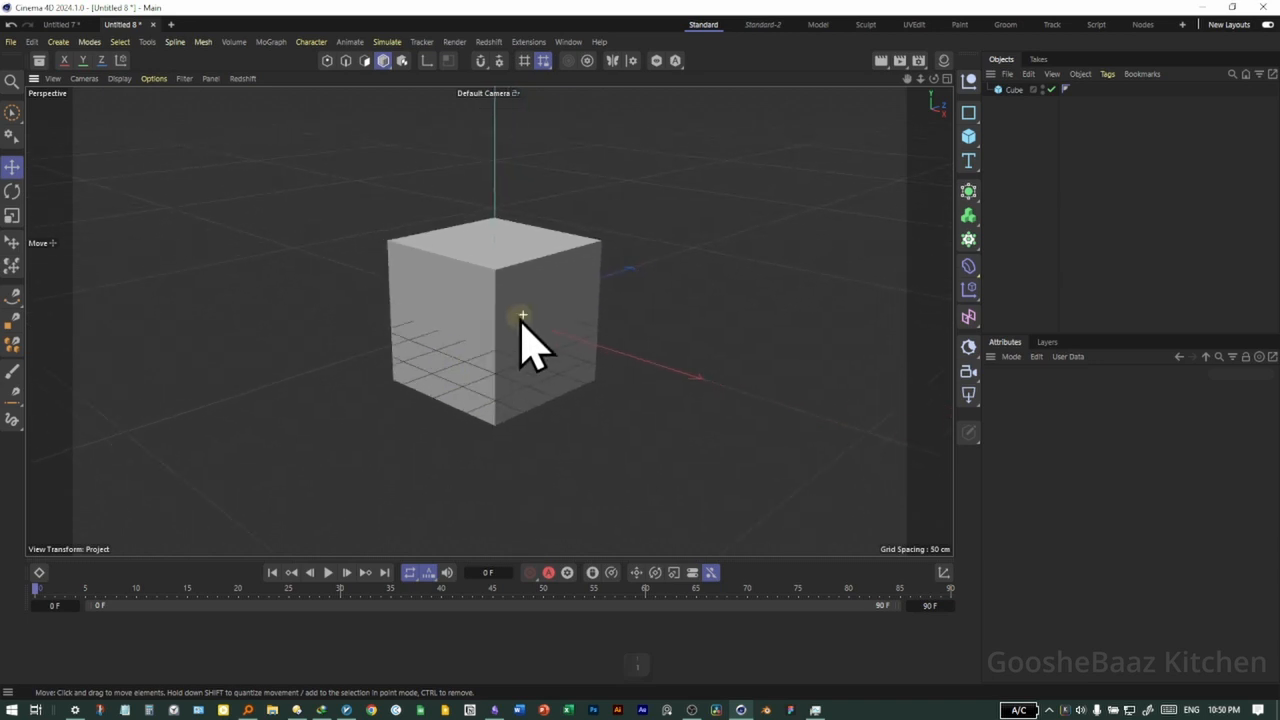
{"action": "right_click_drag", "start_coordinate": [519, 320], "coordinate": [471, 363], "text": "alt"}
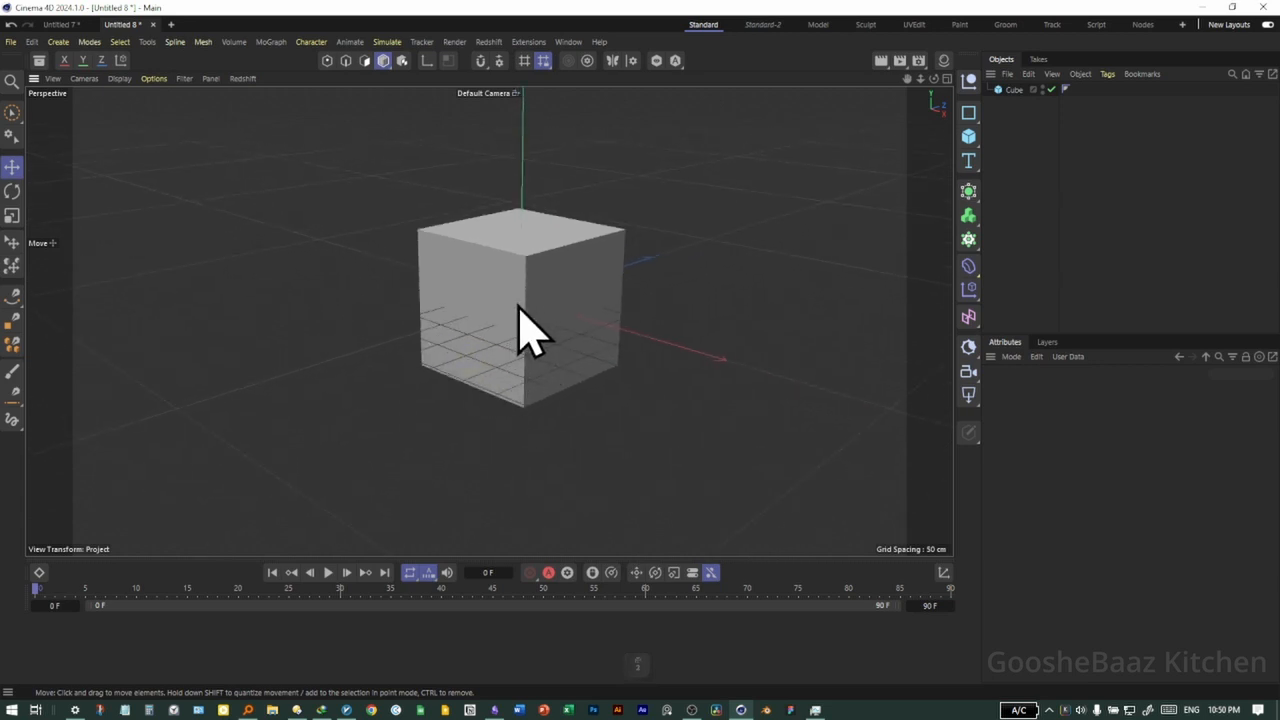
{"action": "left_click_drag", "start_coordinate": [515, 320], "coordinate": [438, 280], "text": "alt"}
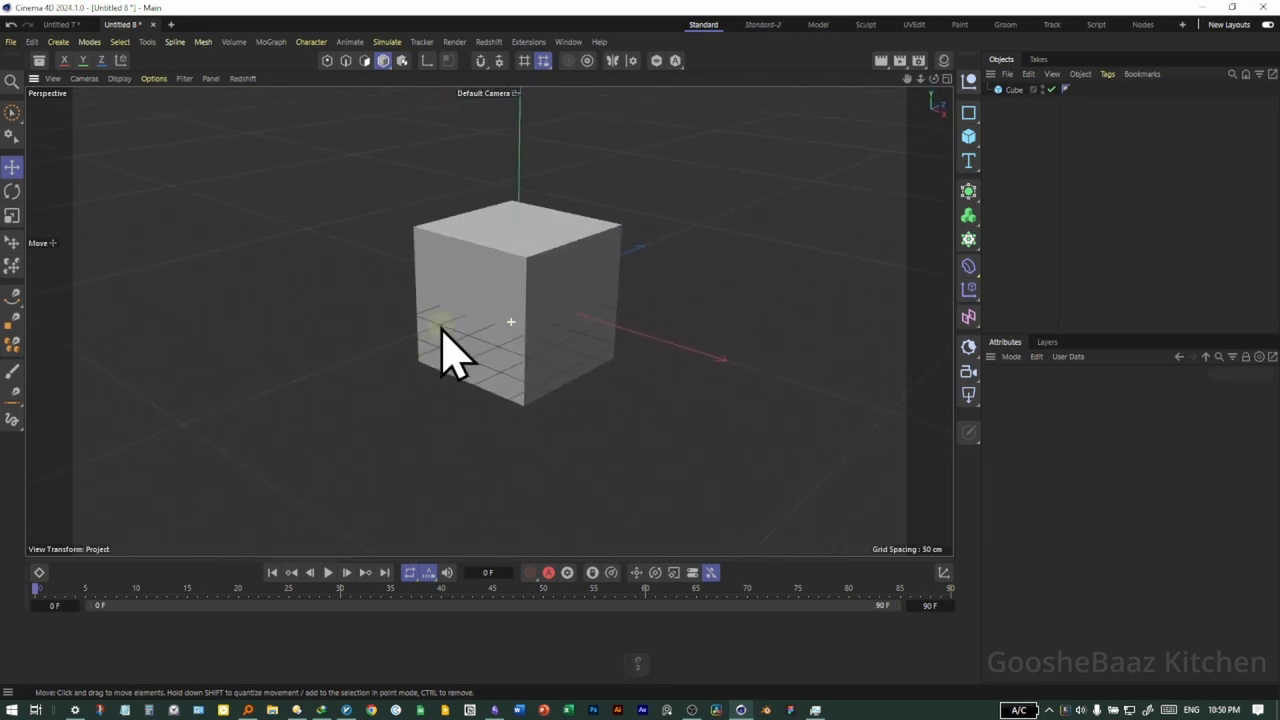
{"action": "key", "text": "3"}
{"action": "left_click_drag", "start_coordinate": [482, 366], "coordinate": [529, 392]}
{"action": "key", "text": "2"}
{"action": "key", "text": "1"}
{"action": "key", "text": "3"}
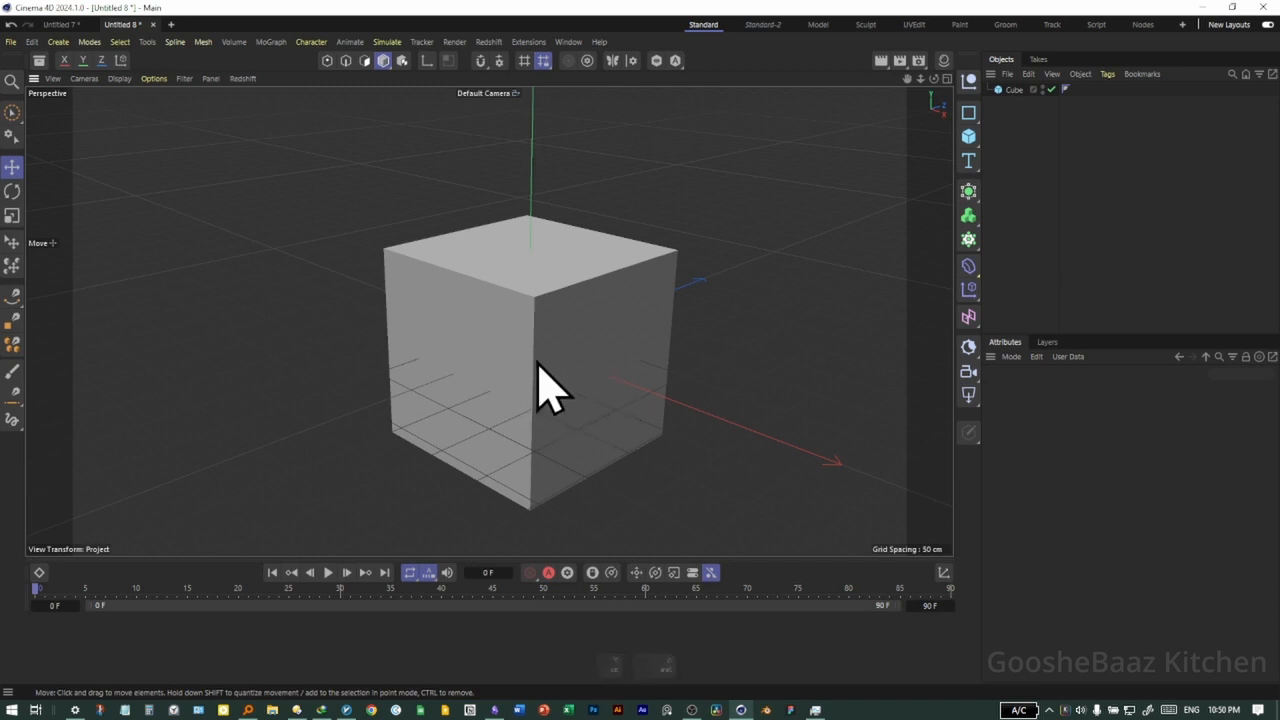
Zoom out from the cube, orbit around it, and zoom repeatedly in and out to inspect its faces
{"action": "left_click_drag", "start_coordinate": [533, 385], "coordinate": [558, 372]}
{"action": "right_click_drag", "start_coordinate": [615, 350], "coordinate": [684, 308], "text": "alt"}
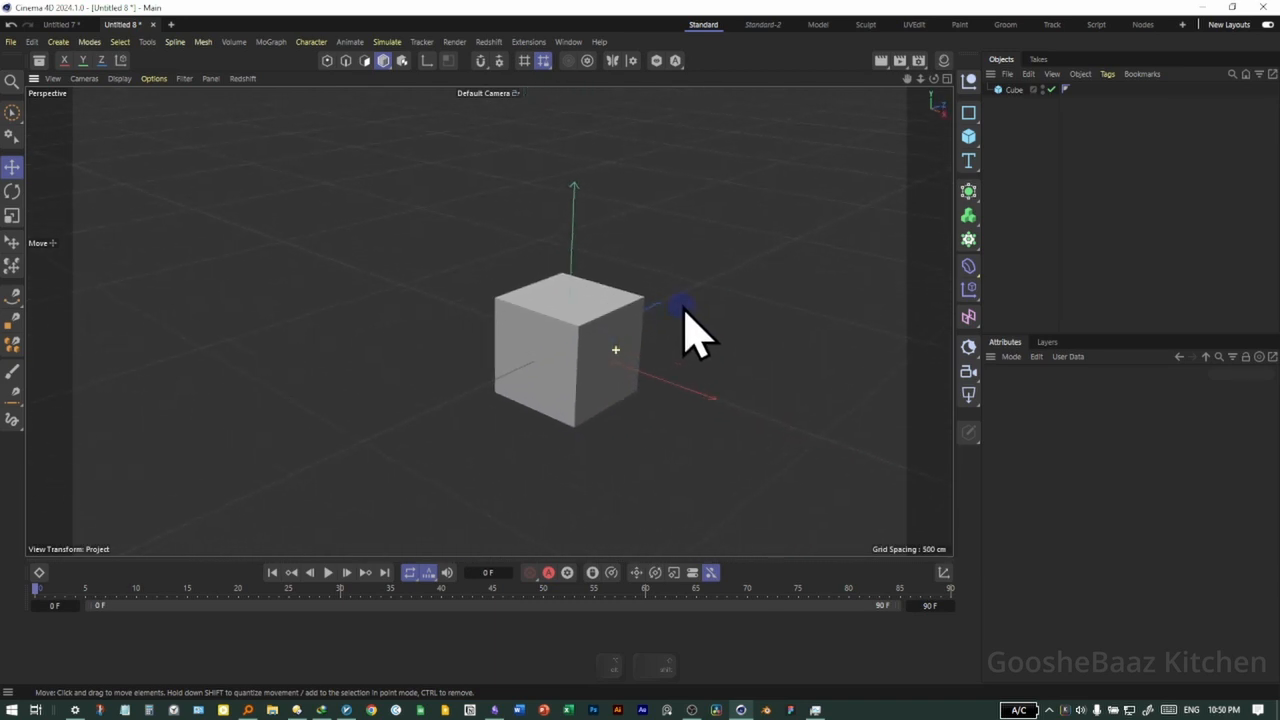
{"action": "mouse_move", "coordinate": [532, 371]}
{"action": "middle_mouse_down", "text": "alt"}
{"action": "mouse_move", "coordinate": [594, 346]}
{"action": "mouse_move", "coordinate": [488, 384]}
{"action": "mouse_move", "coordinate": [548, 355]}
{"action": "mouse_move", "coordinate": [507, 367]}
{"action": "middle_mouse_up", "text": "alt"}
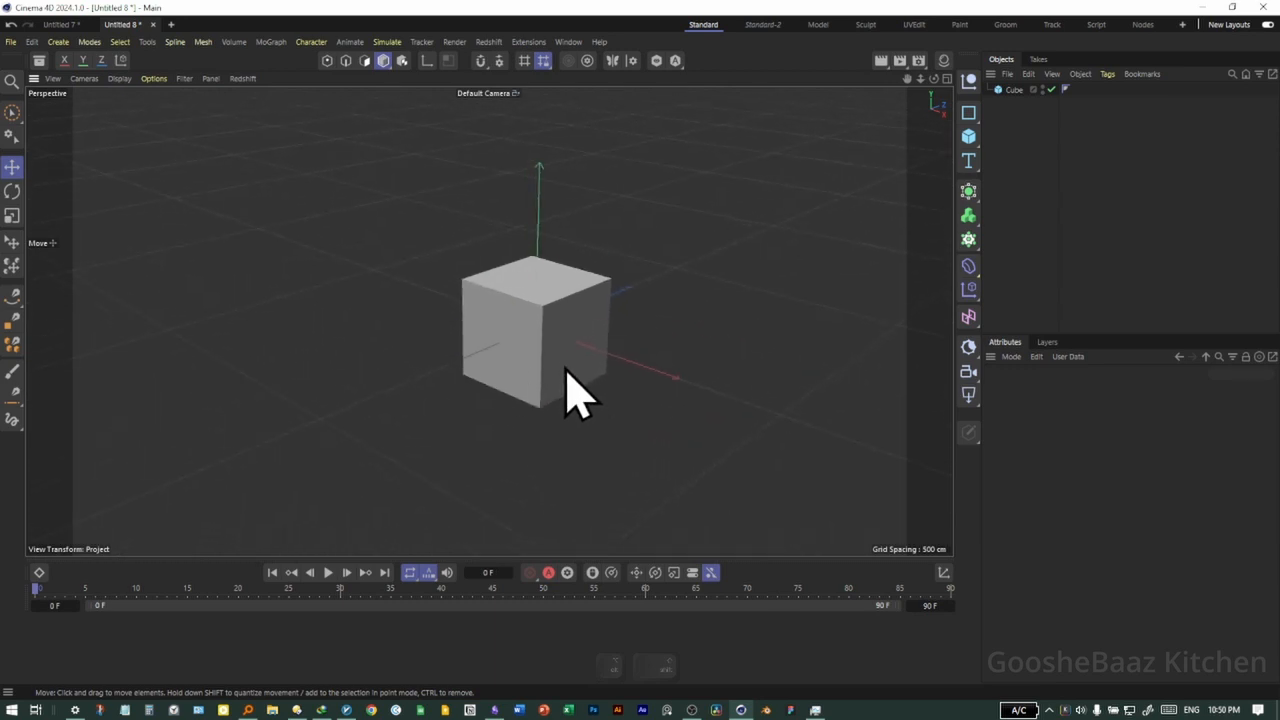
{"action": "left_click_drag", "start_coordinate": [533, 378], "coordinate": [596, 315], "text": "alt"}
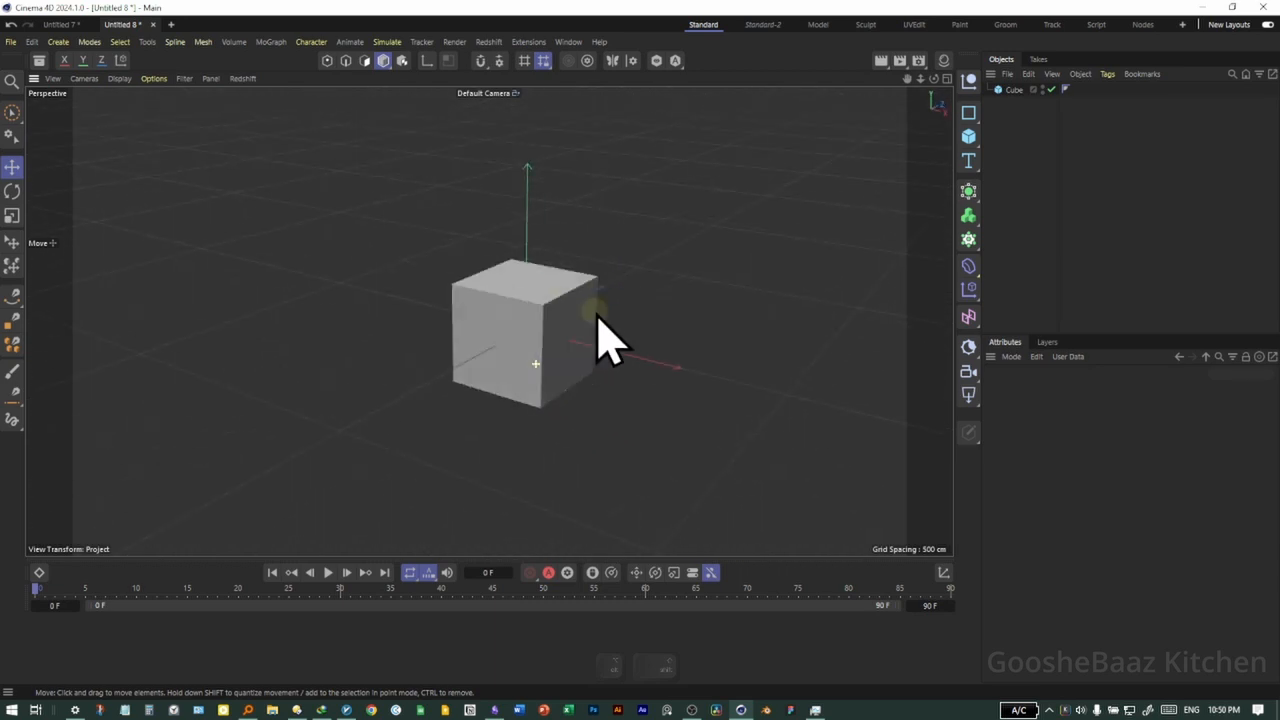
{"action": "scroll", "coordinate": [535, 340], "scroll_direction": "up", "scroll_amount": 6}
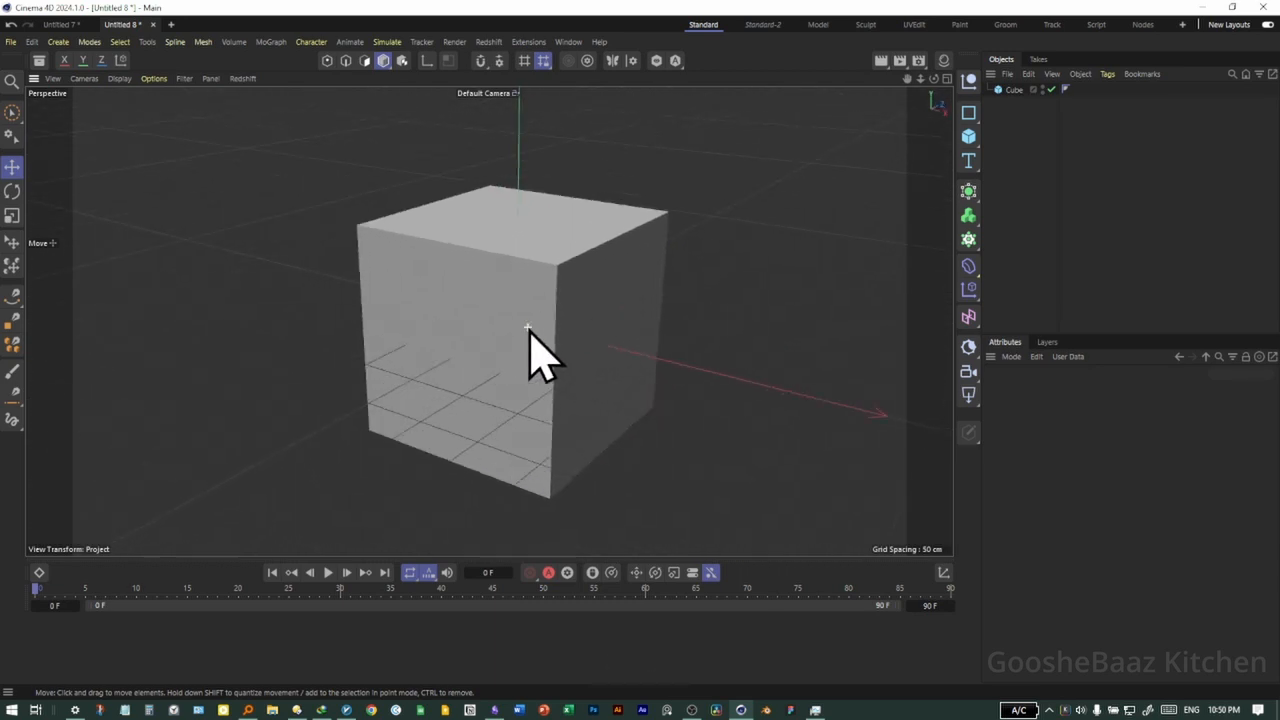
{"action": "scroll", "coordinate": [530, 330], "scroll_direction": "down", "scroll_amount": 6}
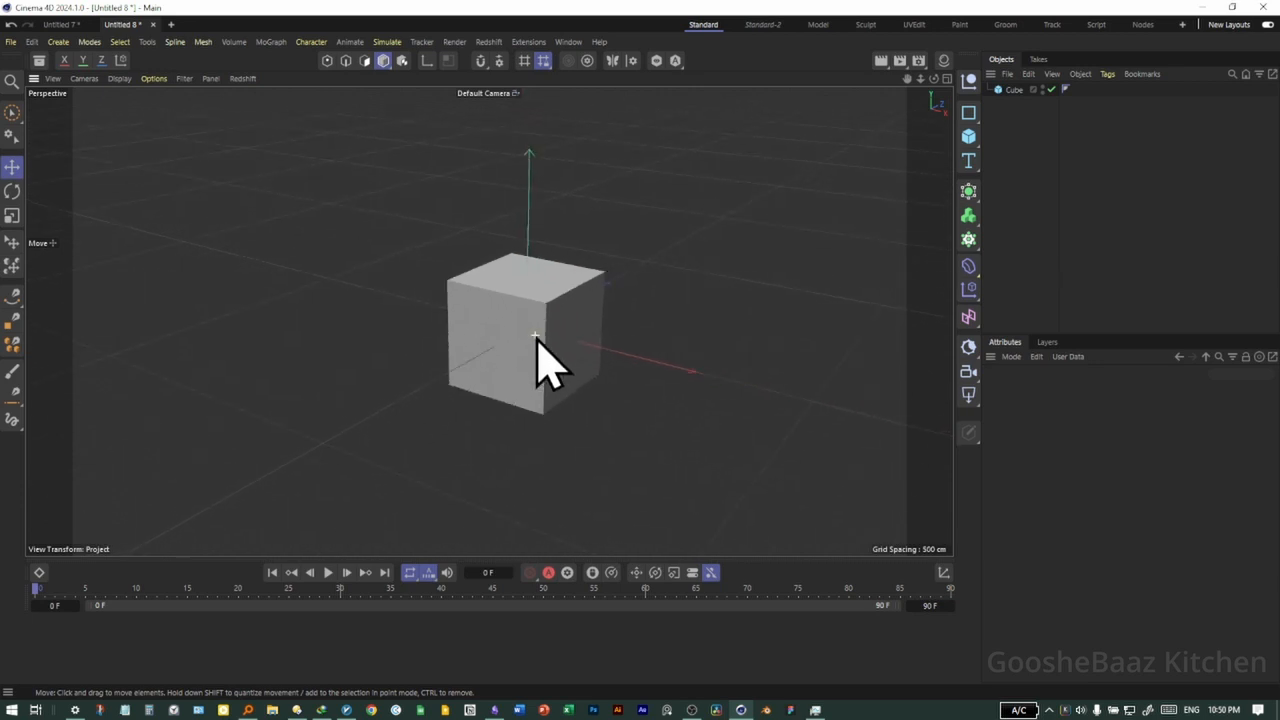
{"action": "scroll", "coordinate": [537, 340], "scroll_direction": "up", "scroll_amount": 4}
{"action": "scroll", "coordinate": [537, 340], "scroll_direction": "down", "scroll_amount": 2}
{"action": "scroll", "coordinate": [537, 340], "scroll_direction": "up", "scroll_amount": 3}
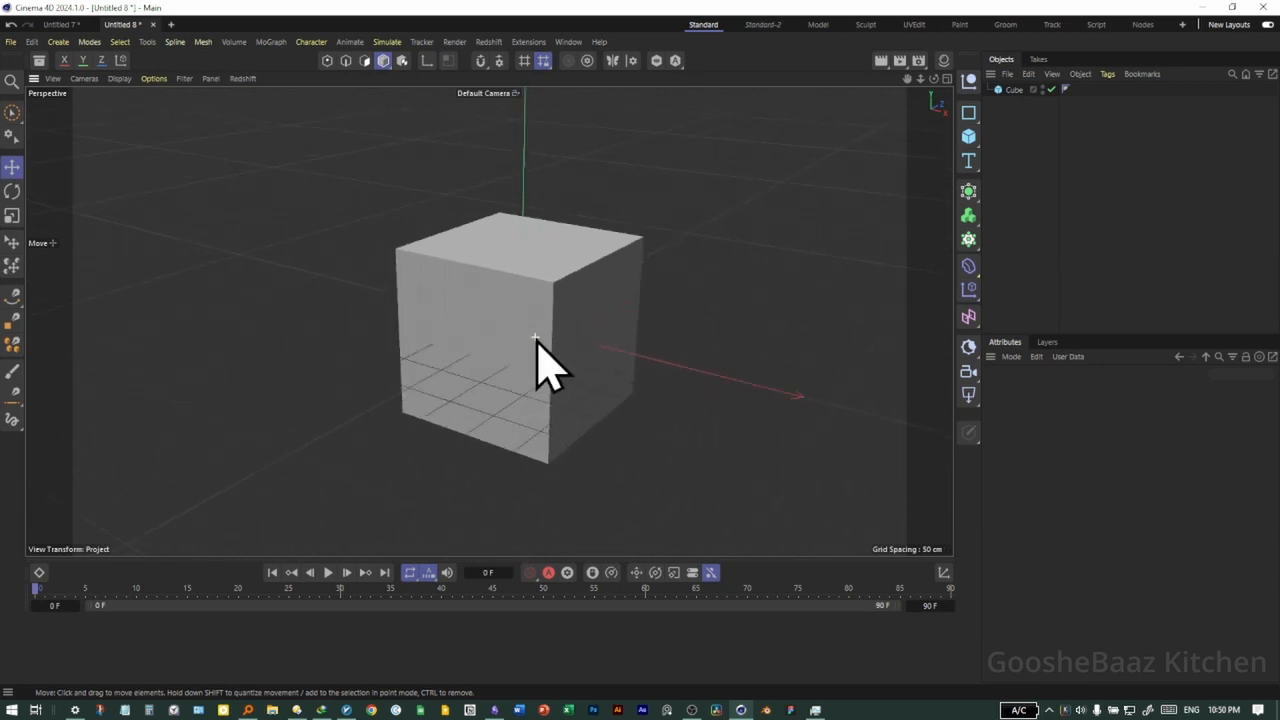
{"action": "scroll", "coordinate": [537, 340], "scroll_direction": "down", "scroll_amount": 3}
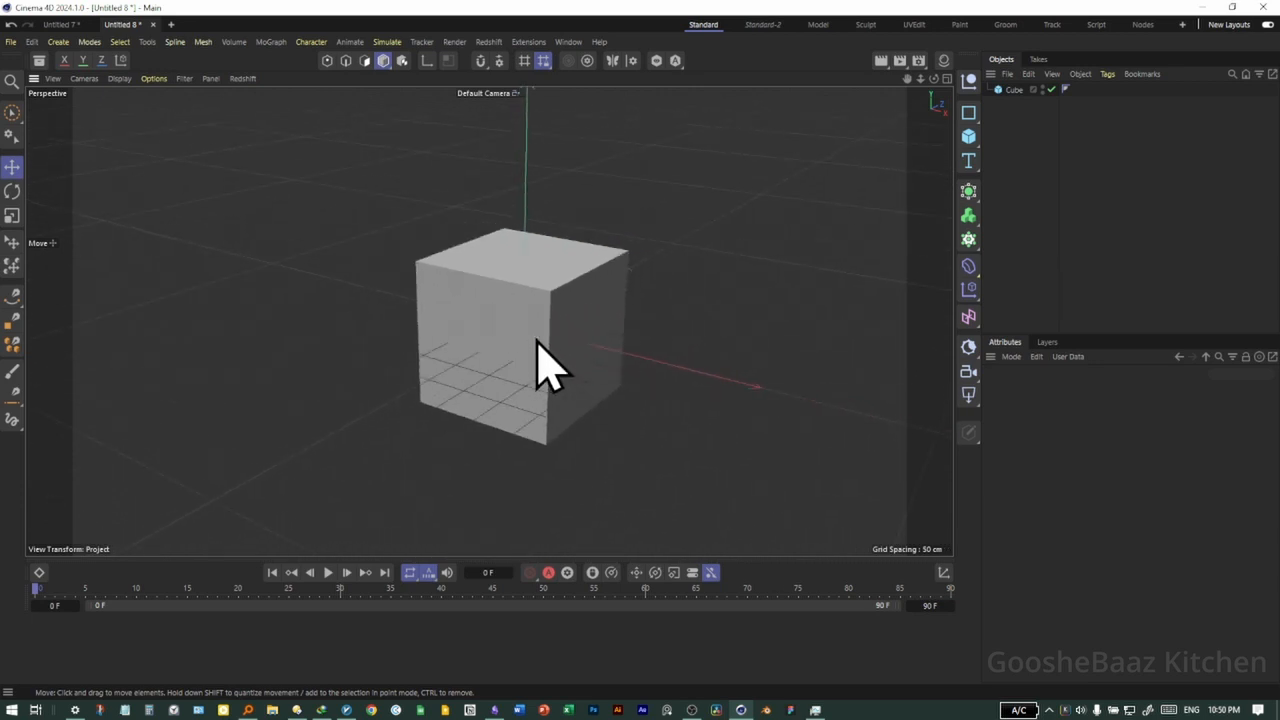
{"action": "scroll", "coordinate": [537, 340], "scroll_direction": "up", "scroll_amount": 1}
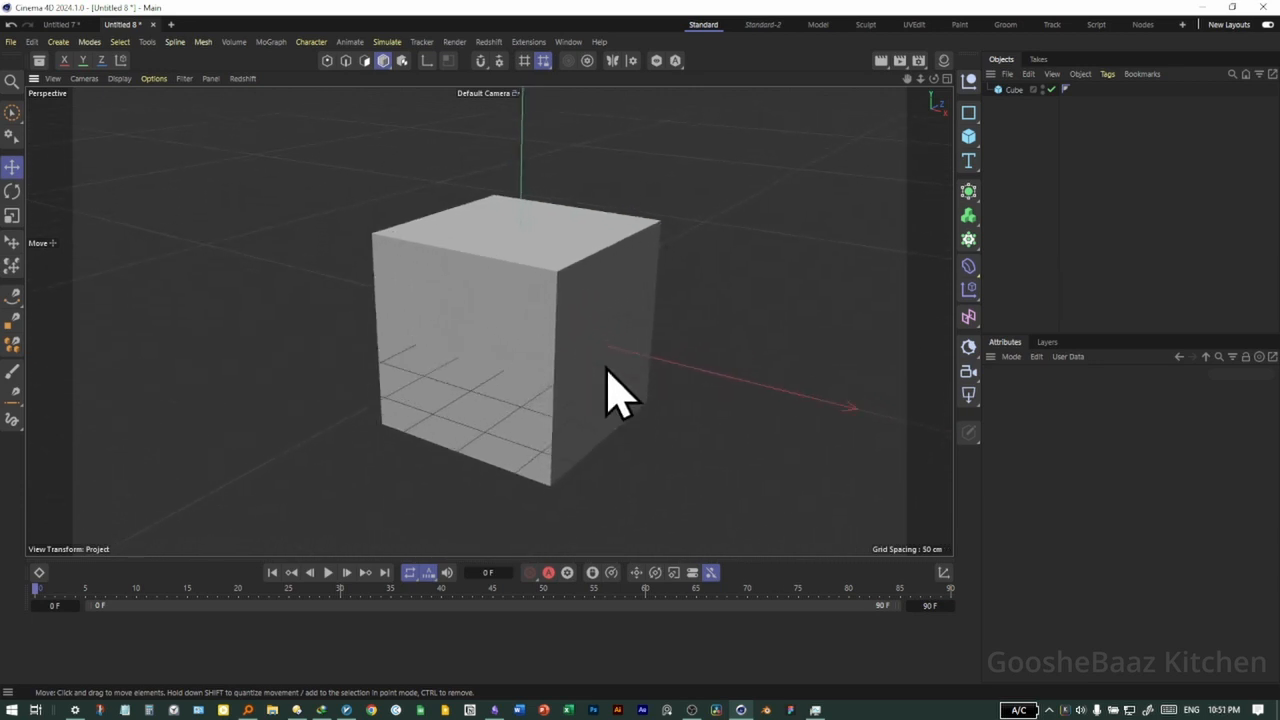
{"action": "left_click_drag", "start_coordinate": [598, 408], "coordinate": [545, 410], "text": "alt"}
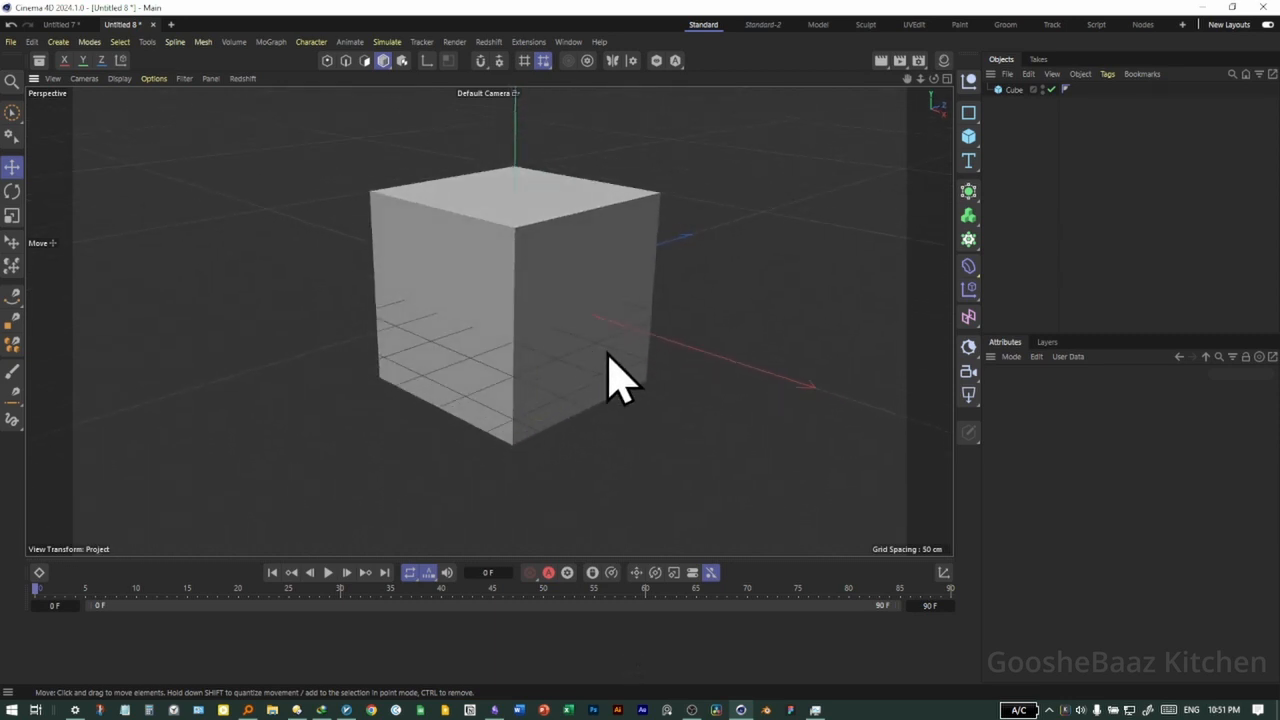
Switch repeatedly between the full-size Perspective view and the four-view layout, finishing on the four-view layout
{"action": "middle_click", "coordinate": [548, 315]}
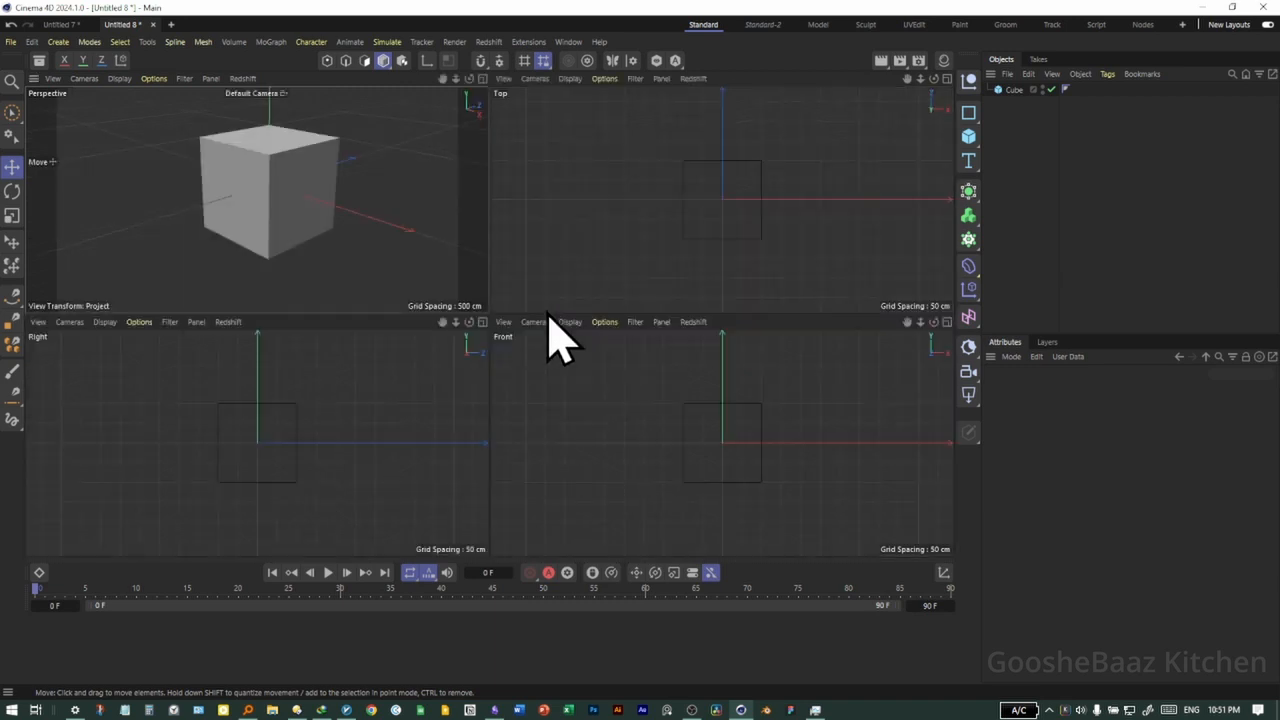
{"action": "middle_click", "coordinate": [426, 271]}
{"action": "middle_click", "coordinate": [505, 318]}
{"action": "middle_click", "coordinate": [427, 283]}
{"action": "middle_click", "coordinate": [471, 294]}
{"action": "middle_click", "coordinate": [430, 265]}
{"action": "middle_click", "coordinate": [503, 306]}
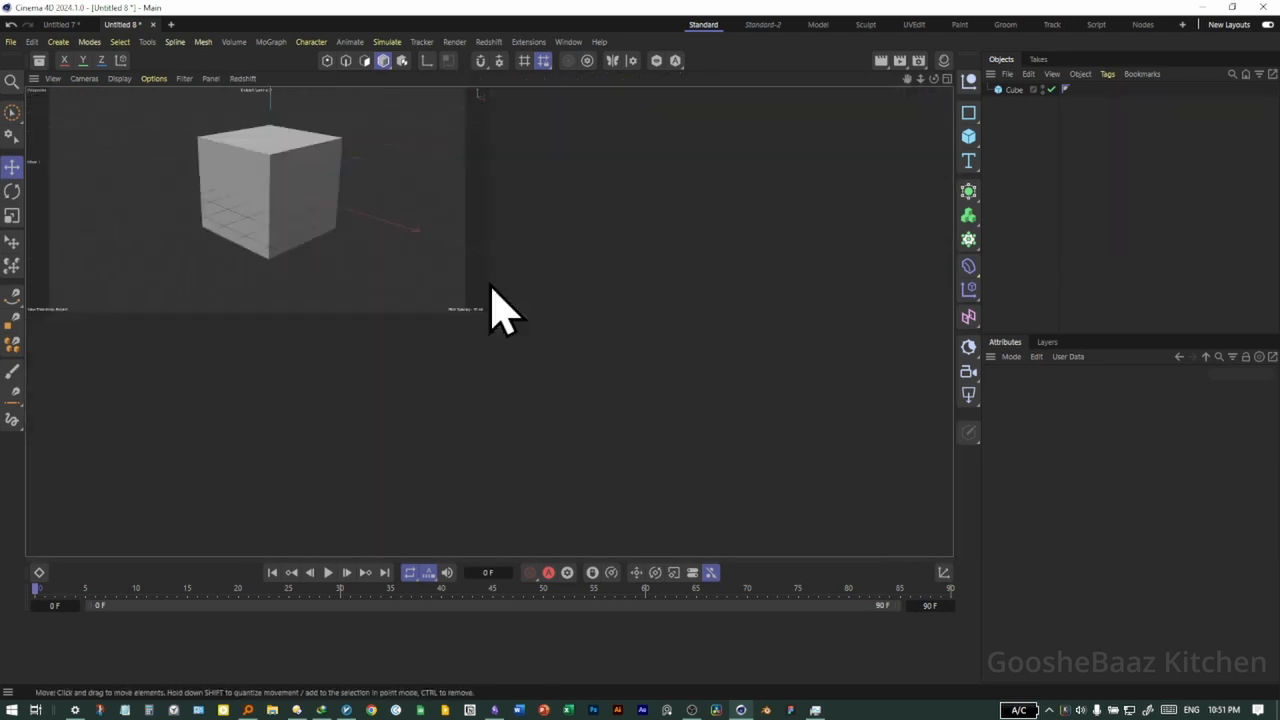
{"action": "middle_click", "coordinate": [420, 269]}
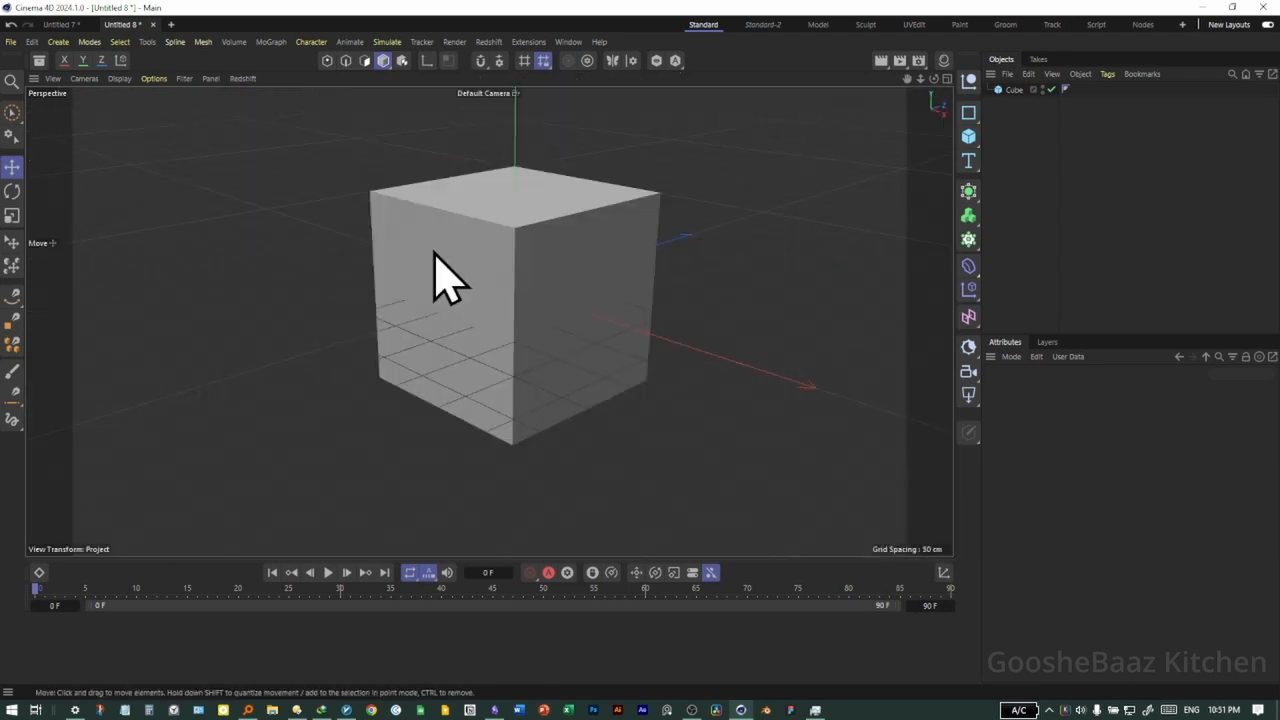
{"action": "middle_click", "coordinate": [445, 284]}
{"action": "middle_click", "coordinate": [432, 281]}
{"action": "middle_click", "coordinate": [452, 290]}
{"action": "middle_click", "coordinate": [409, 266]}
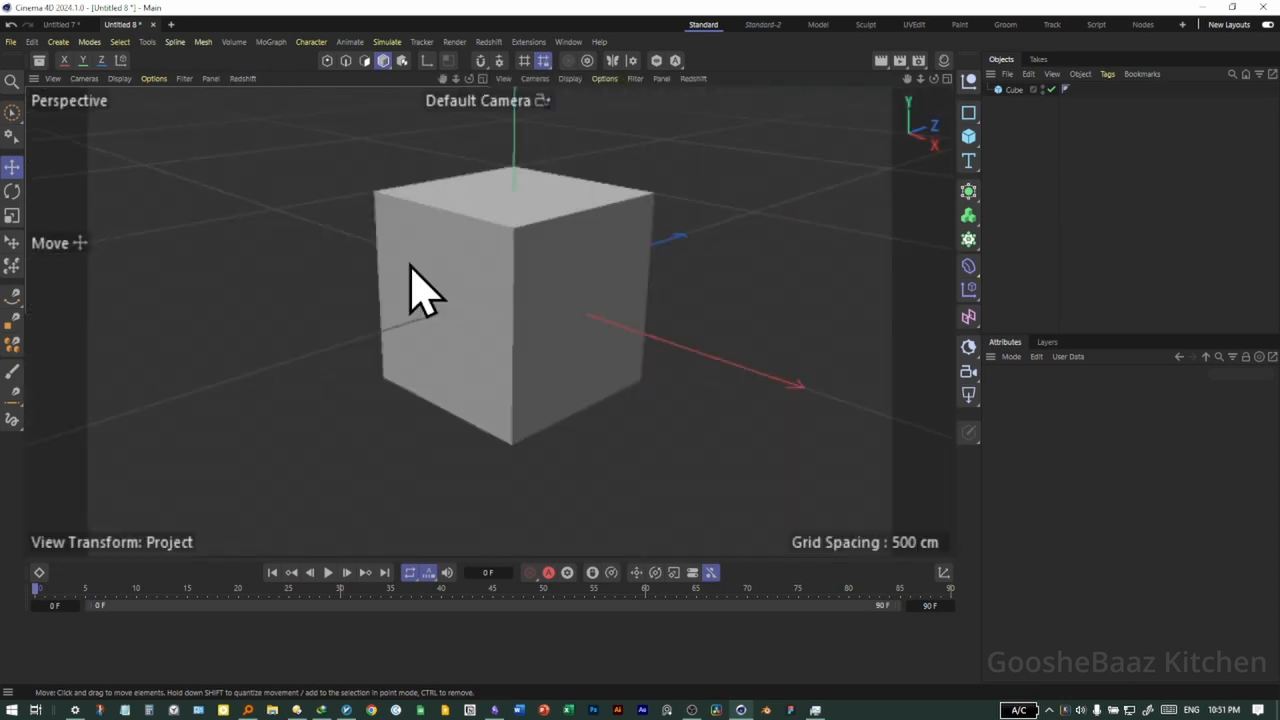
{"action": "middle_click", "coordinate": [466, 277]}
{"action": "middle_click", "coordinate": [429, 269]}
{"action": "middle_click", "coordinate": [482, 274]}
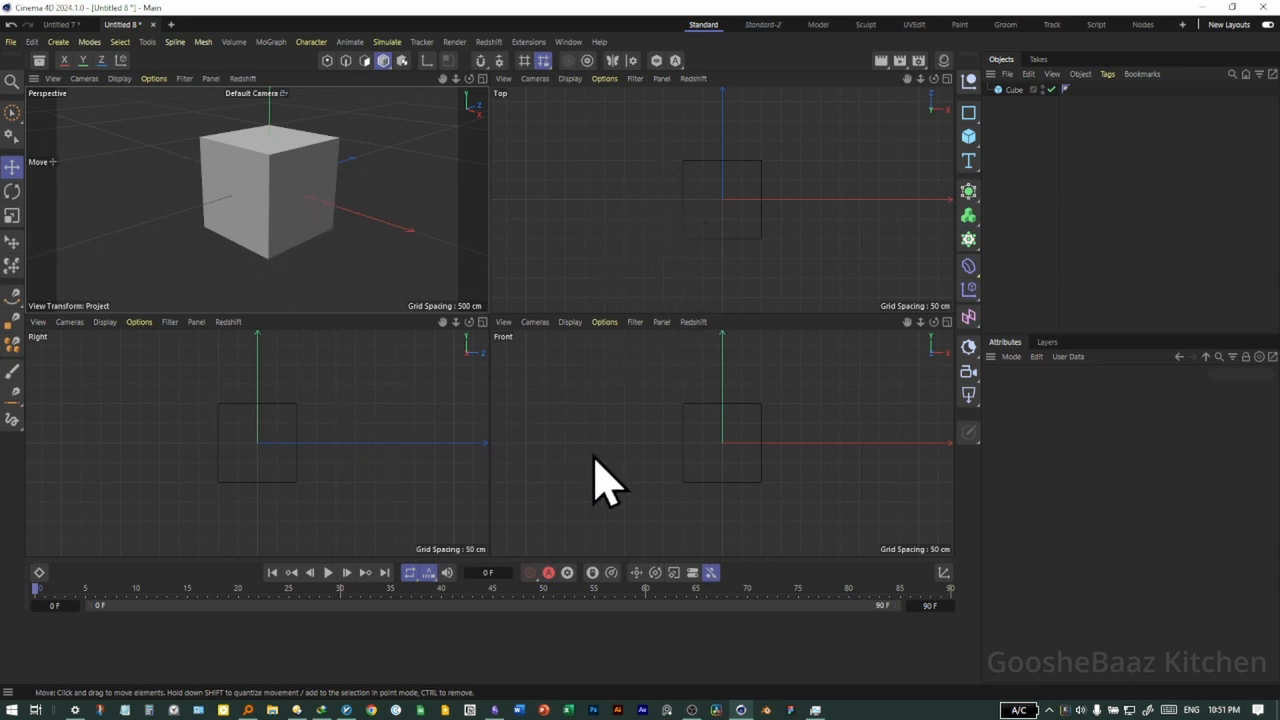
Activate the Right, Front and Top views in turn within the four-view layout
{"action": "left_click", "coordinate": [357, 410]}
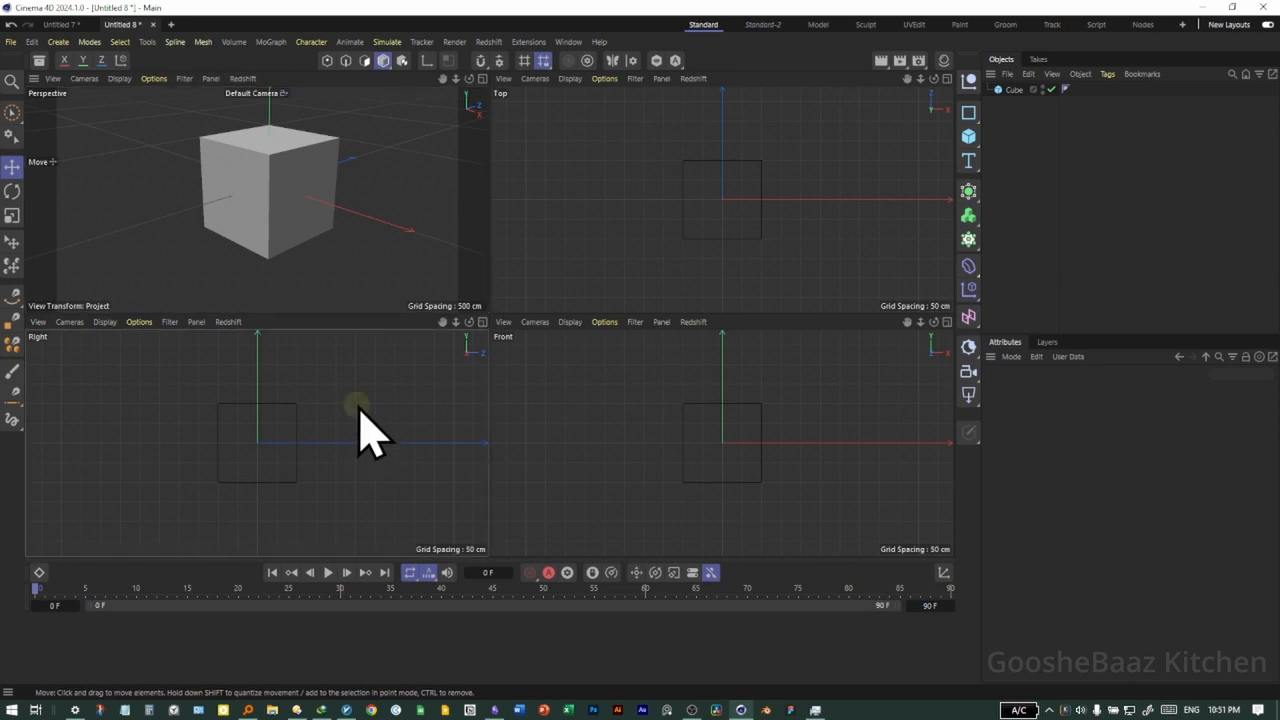
{"action": "left_click", "coordinate": [537, 409]}
{"action": "left_click", "coordinate": [653, 185]}
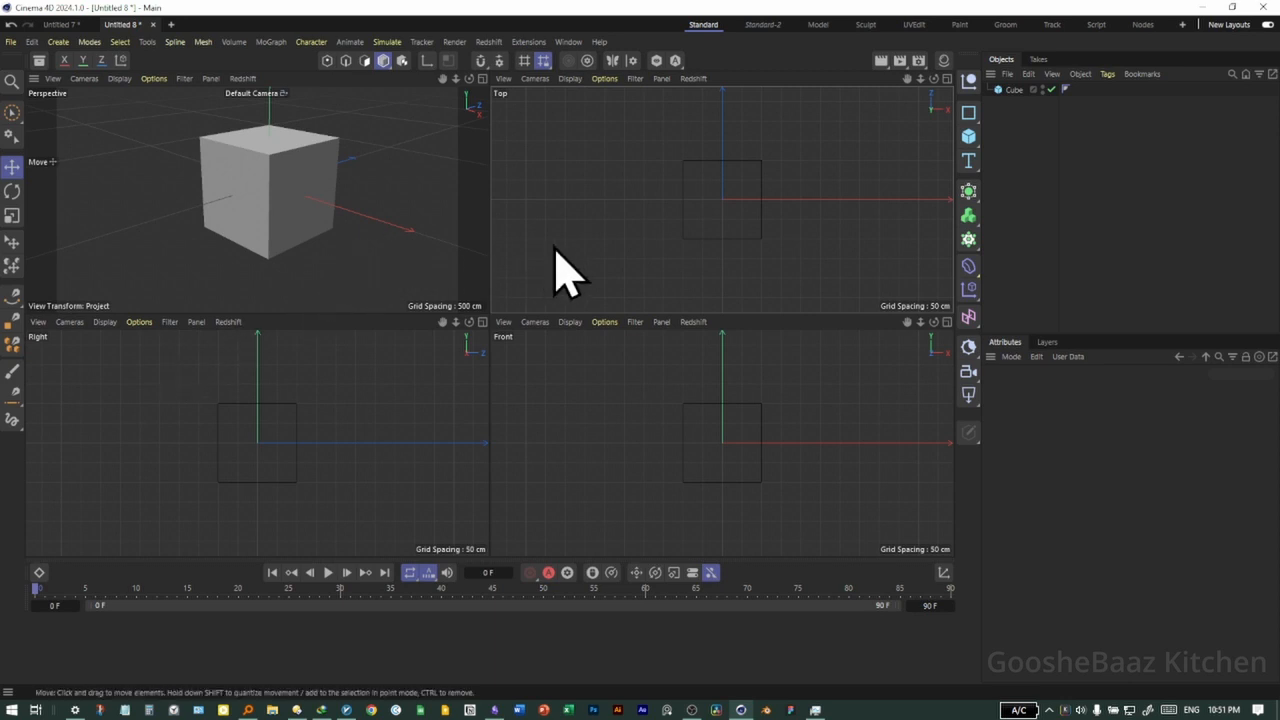
Maximize the Perspective view and return to the four-view layout several times to compare the two arrangements
{"action": "middle_click", "coordinate": [395, 240]}
{"action": "middle_click", "coordinate": [444, 276]}
{"action": "middle_click", "coordinate": [433, 268]}
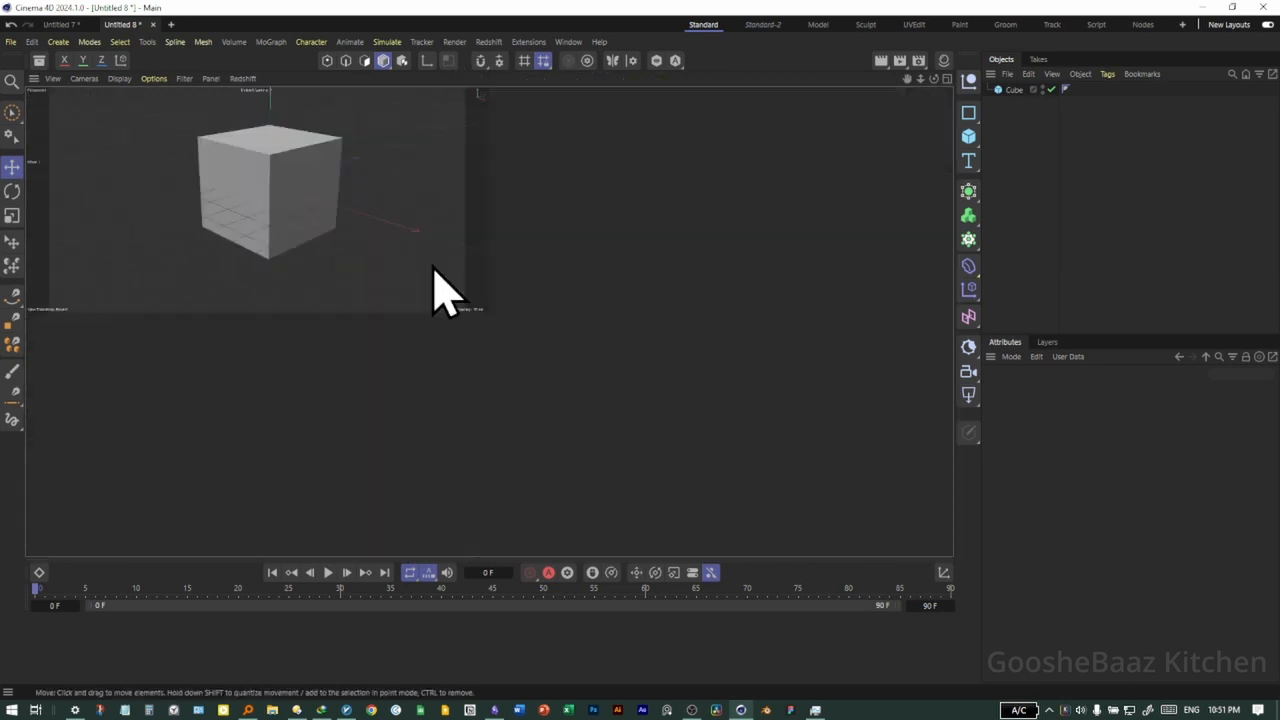
{"action": "middle_click", "coordinate": [410, 282]}
{"action": "middle_click", "coordinate": [423, 294]}
{"action": "middle_click", "coordinate": [420, 297]}
{"action": "middle_click", "coordinate": [435, 292]}
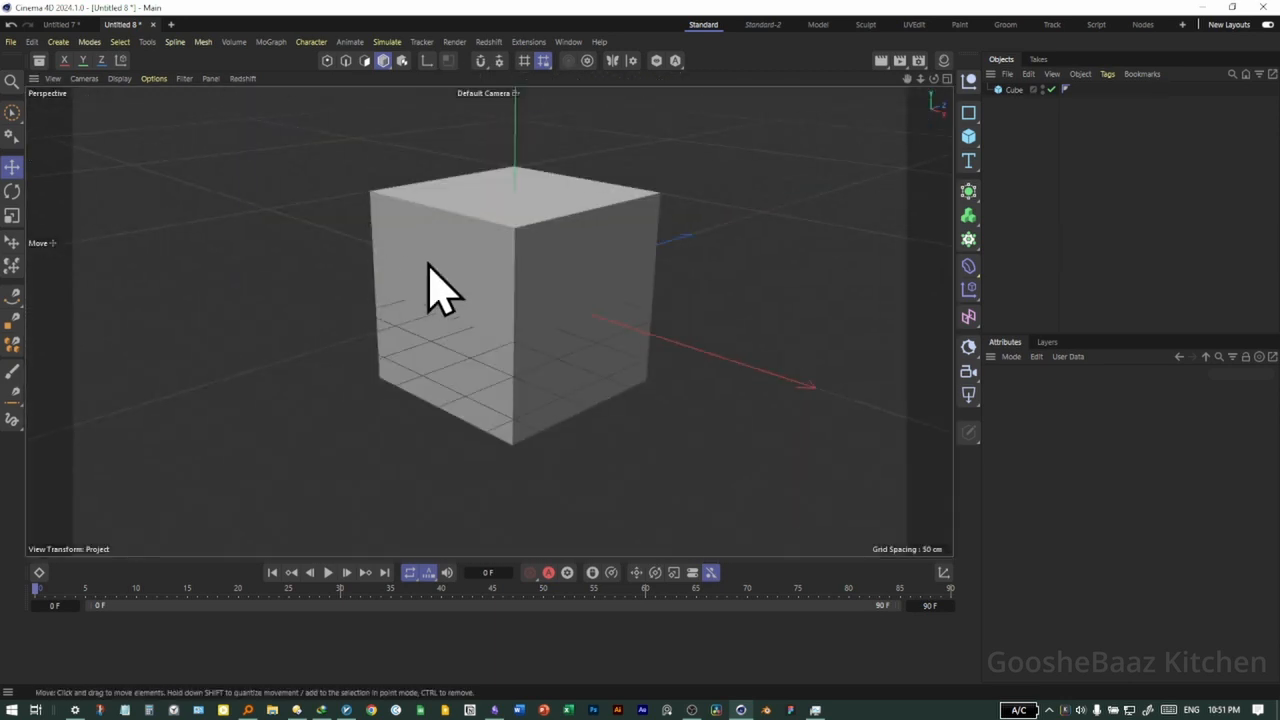
{"action": "middle_click", "coordinate": [440, 290]}
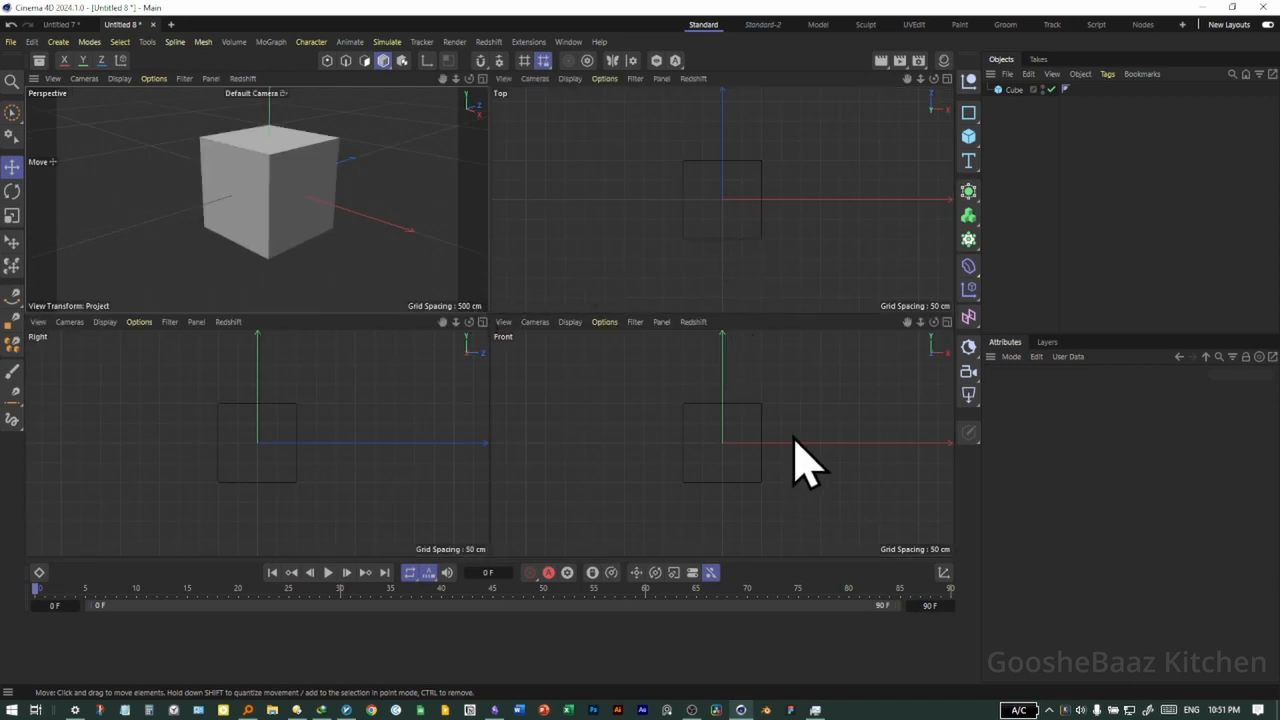
Maximize the Top, Front and Right views one after another, finishing with the Perspective view at full size
{"action": "middle_click", "coordinate": [775, 295]}
{"action": "middle_click", "coordinate": [730, 310]}
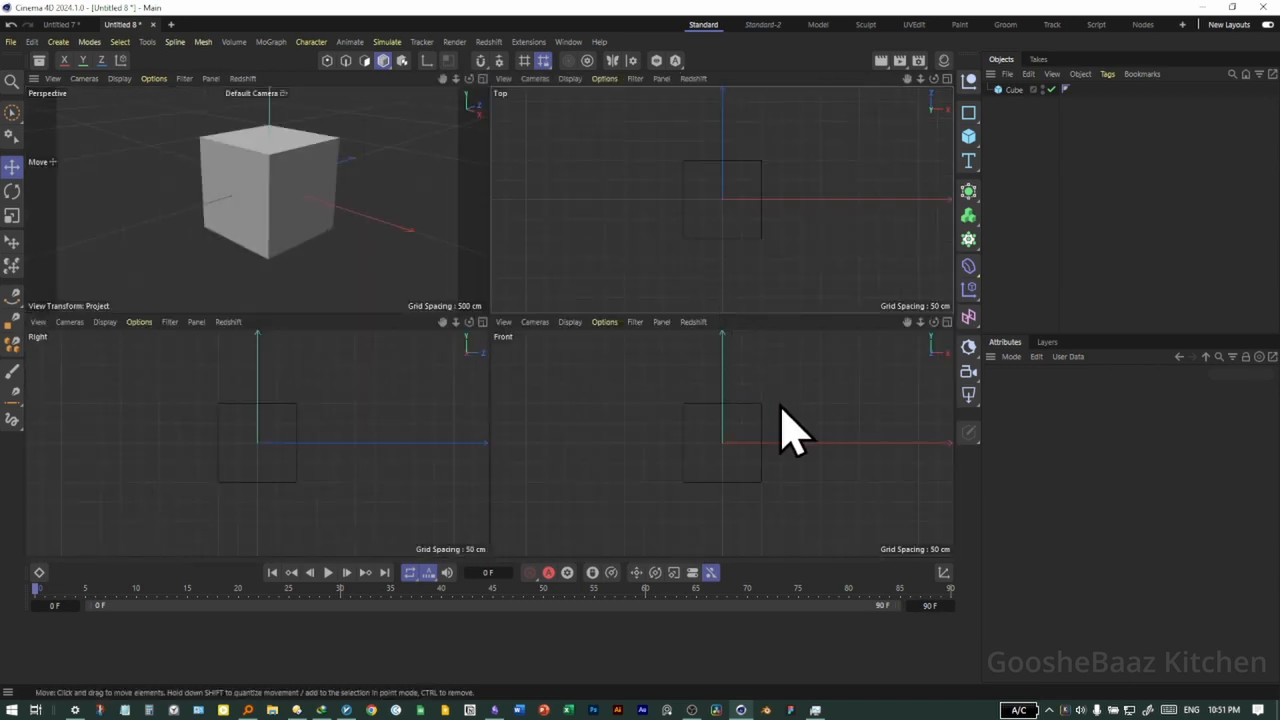
{"action": "middle_click", "coordinate": [780, 425]}
{"action": "middle_click", "coordinate": [700, 400]}
{"action": "middle_click", "coordinate": [388, 408]}
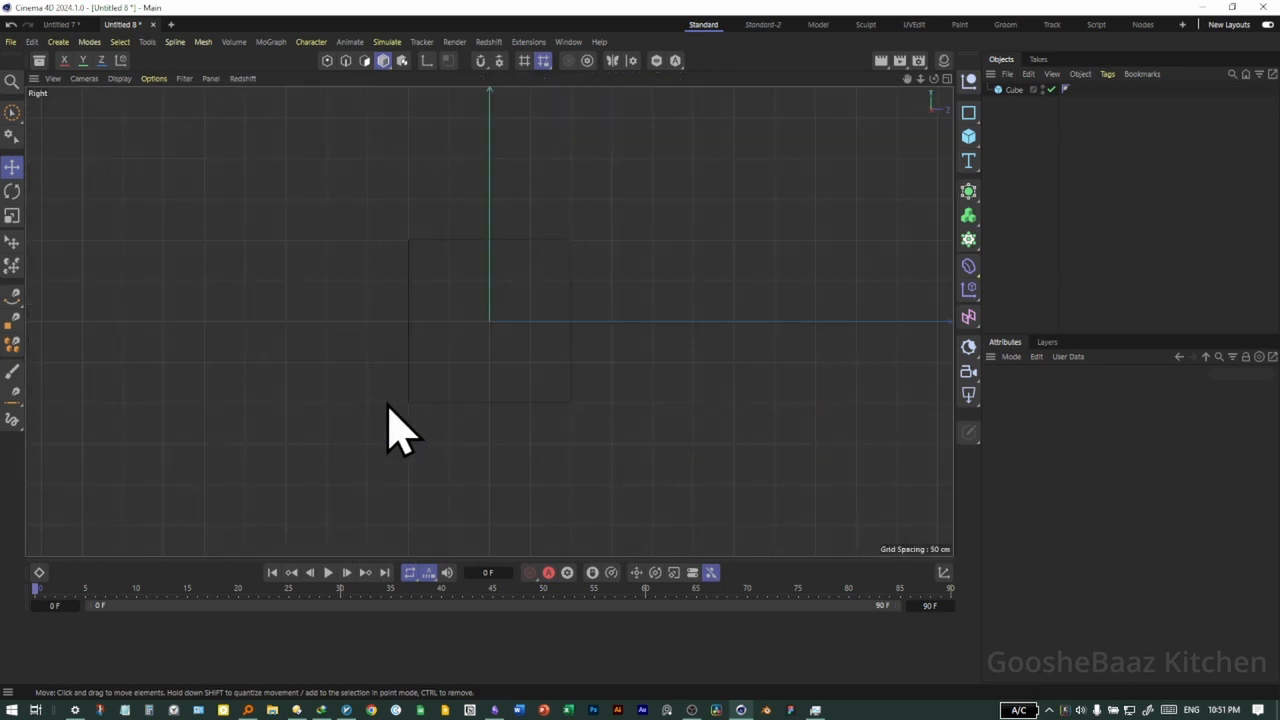
{"action": "middle_click", "coordinate": [463, 413]}
{"action": "middle_click", "coordinate": [752, 235]}
{"action": "middle_click", "coordinate": [750, 280]}
{"action": "middle_click", "coordinate": [417, 225]}
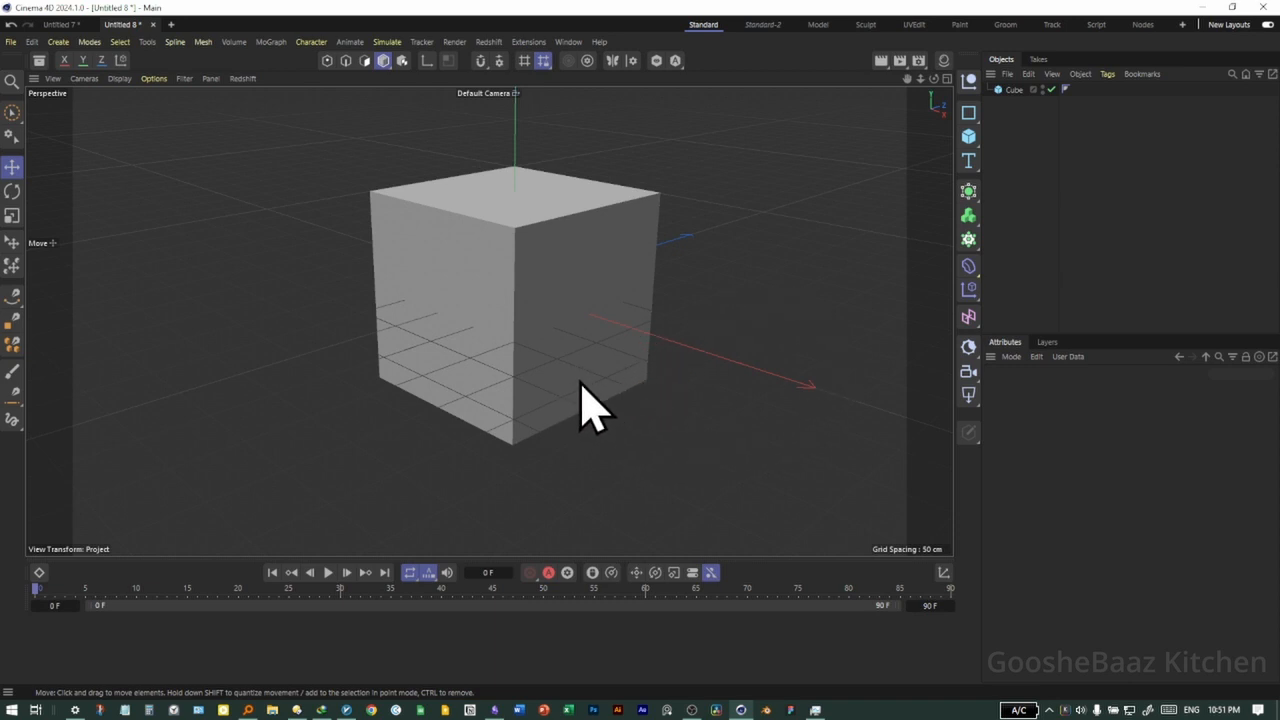
Delete the cube from the scene
{"action": "left_click", "coordinate": [537, 245]}
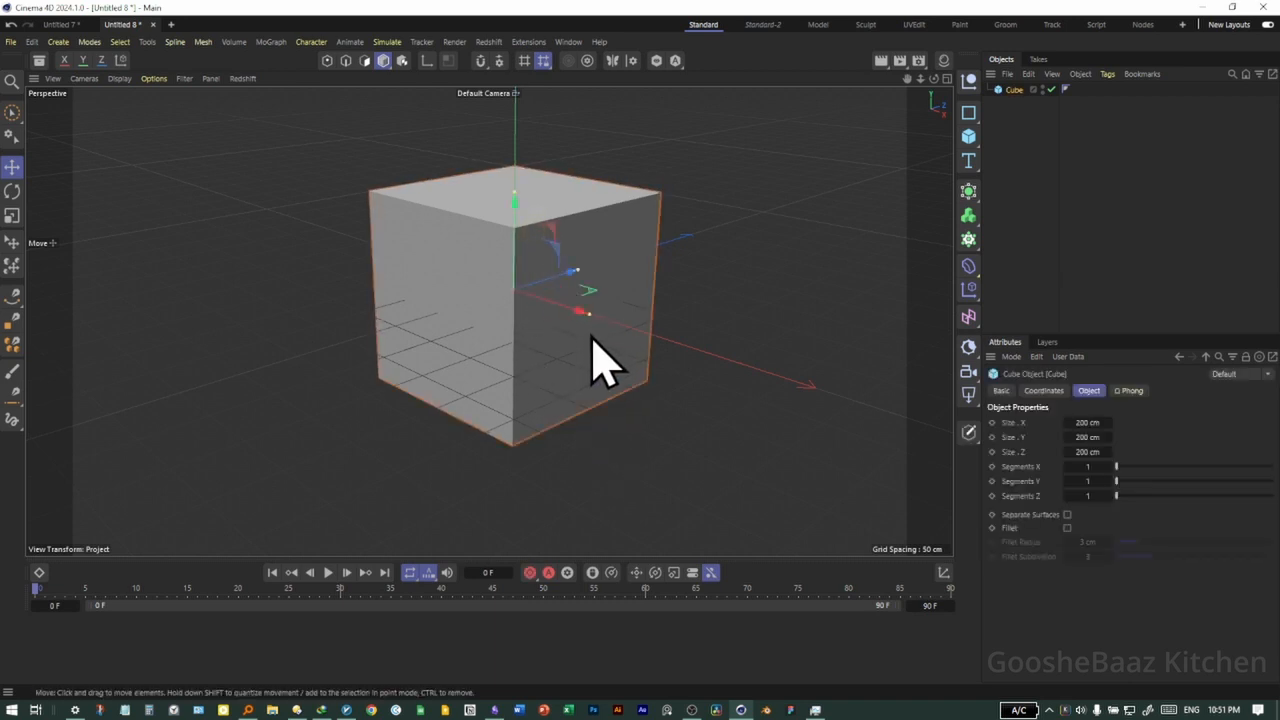
{"action": "key", "text": "Delete"}
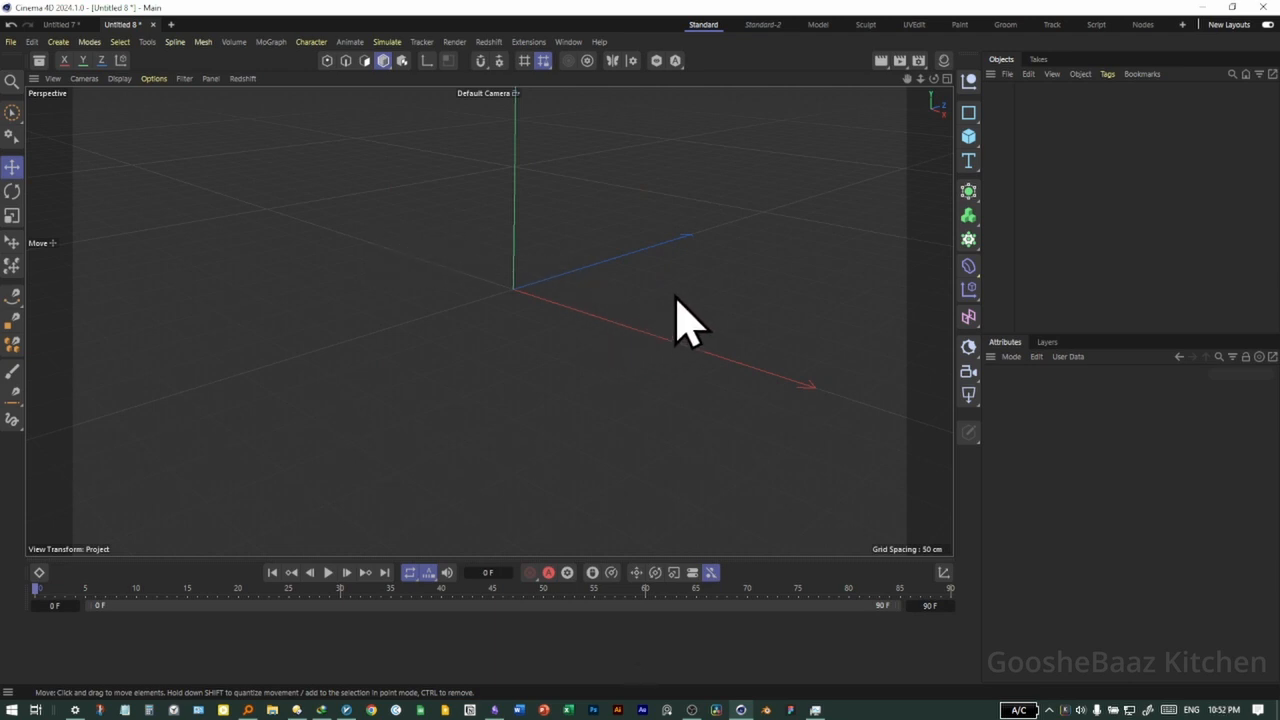
Add a sphere primitive to the empty scene and delete it
{"action": "left_click", "coordinate": [970, 143]}
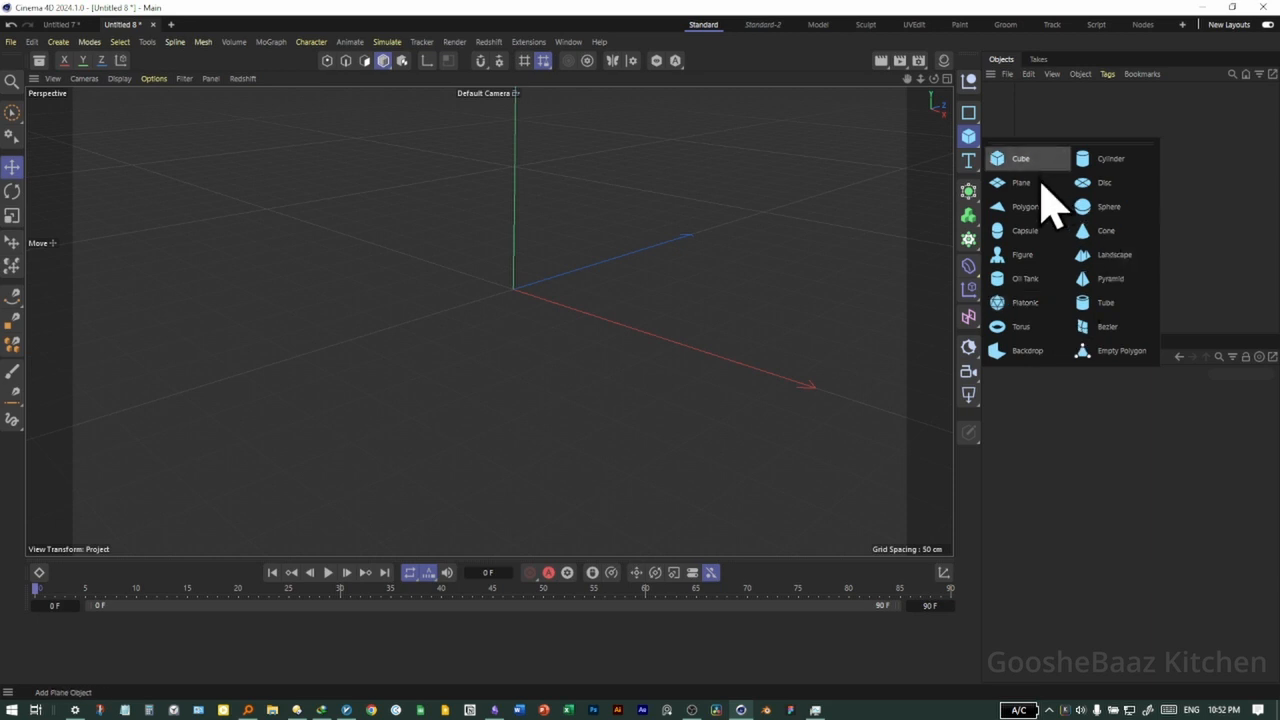
{"action": "left_click", "coordinate": [1136, 214]}
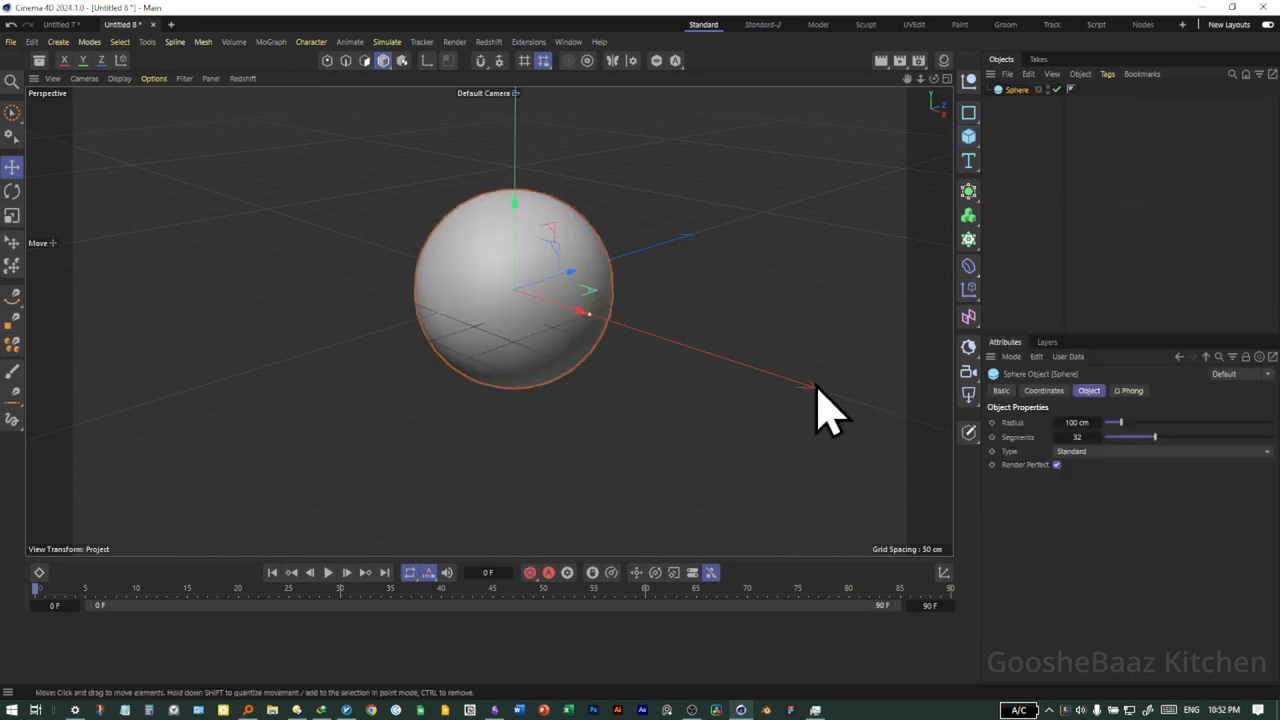
{"action": "left_click", "coordinate": [647, 401]}
{"action": "left_click", "coordinate": [512, 364]}
{"action": "key", "text": "Delete"}
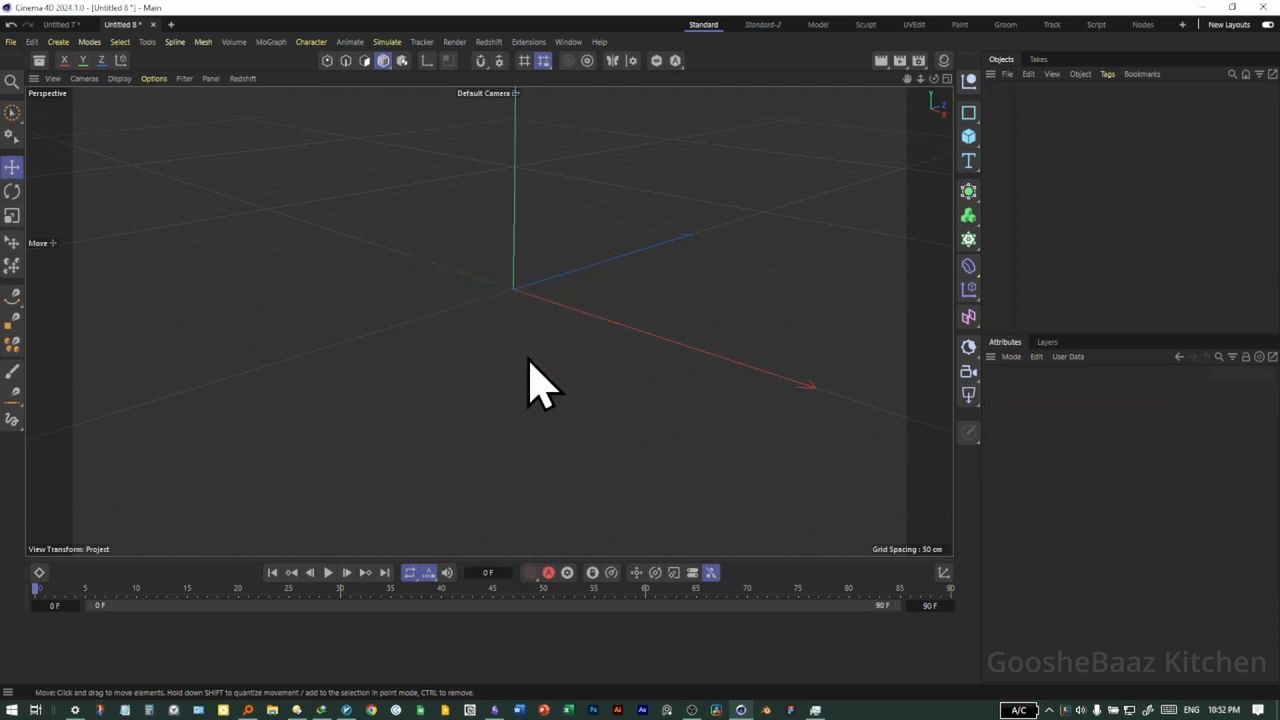
Detach the primitive objects list as a floating palette and place it over the viewport's upper corner beside the object tools
{"action": "left_click", "coordinate": [967, 138]}
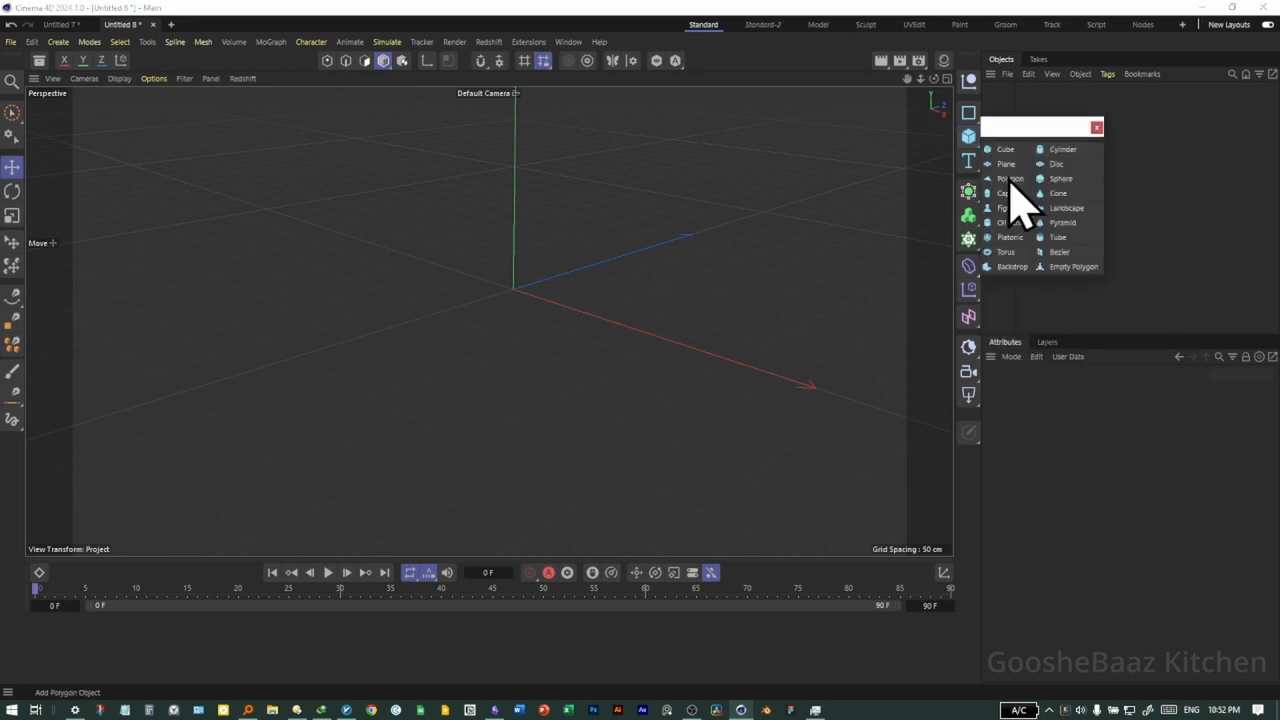
{"action": "left_click", "coordinate": [1029, 142]}
{"action": "left_click_drag", "start_coordinate": [1043, 143], "coordinate": [875, 100]}
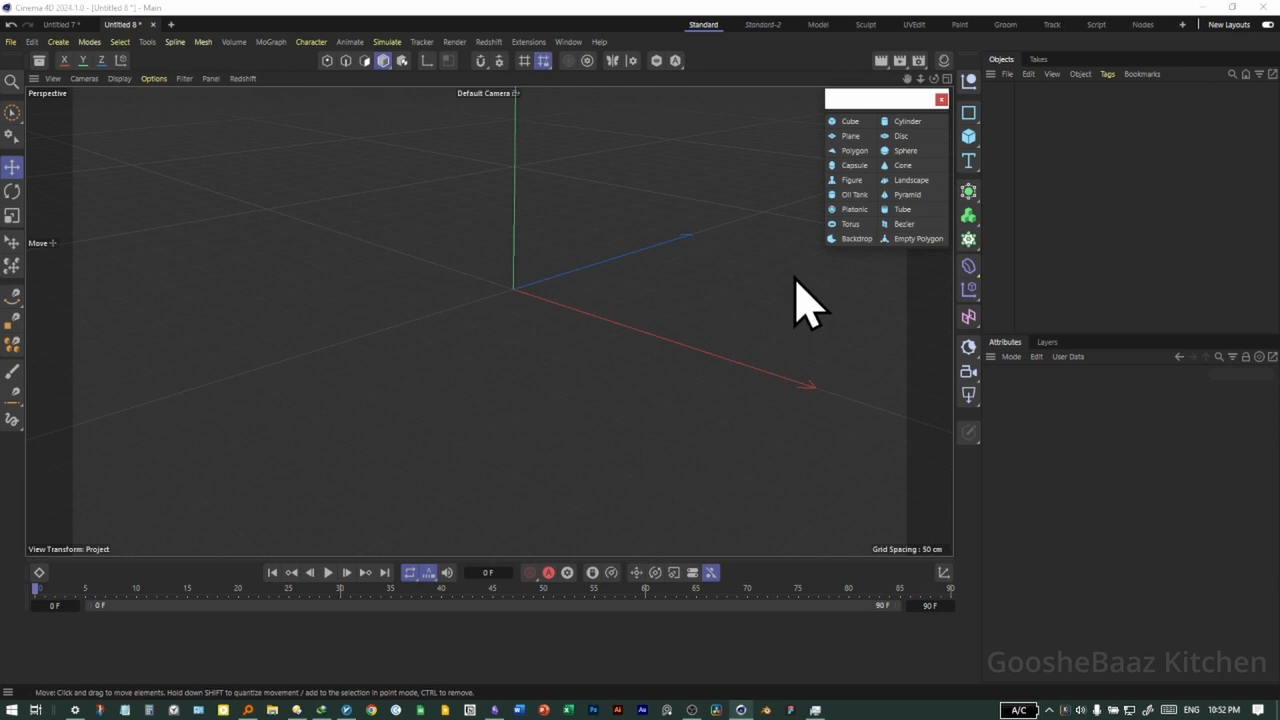
Add a cone primitive from the floating palette and delete it
{"action": "left_click", "coordinate": [904, 166]}
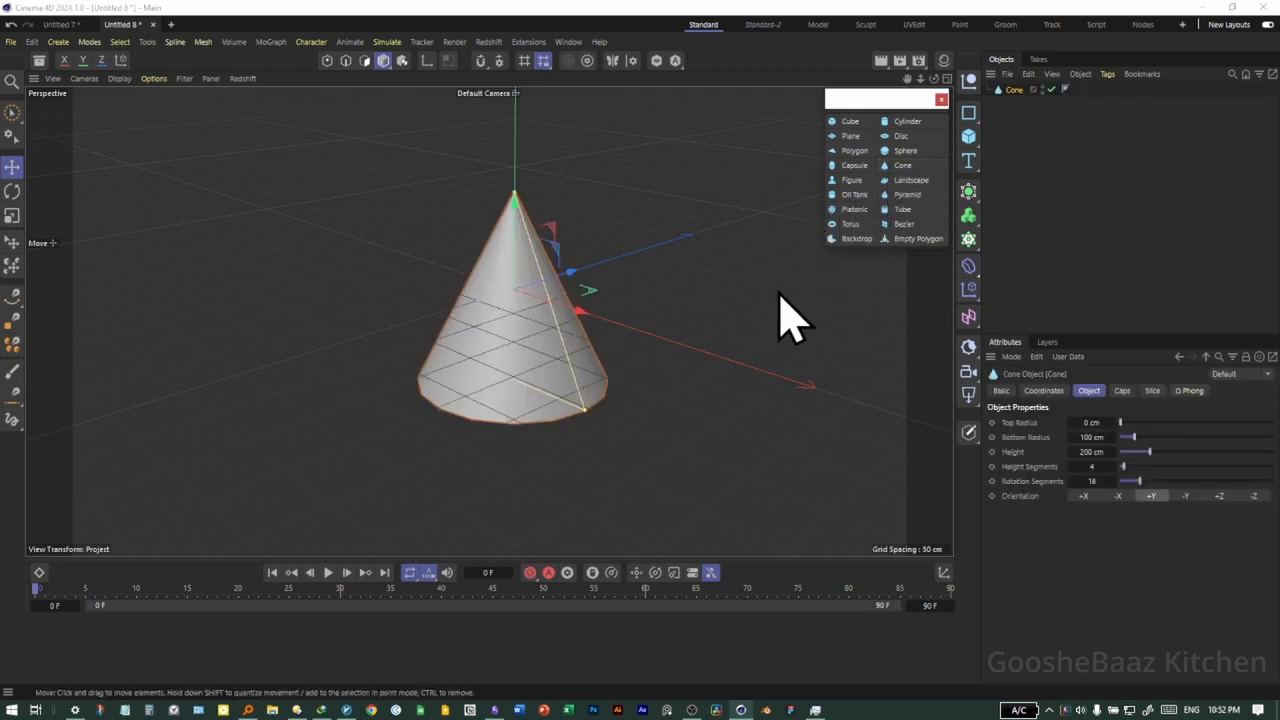
{"action": "key", "text": "Delete"}
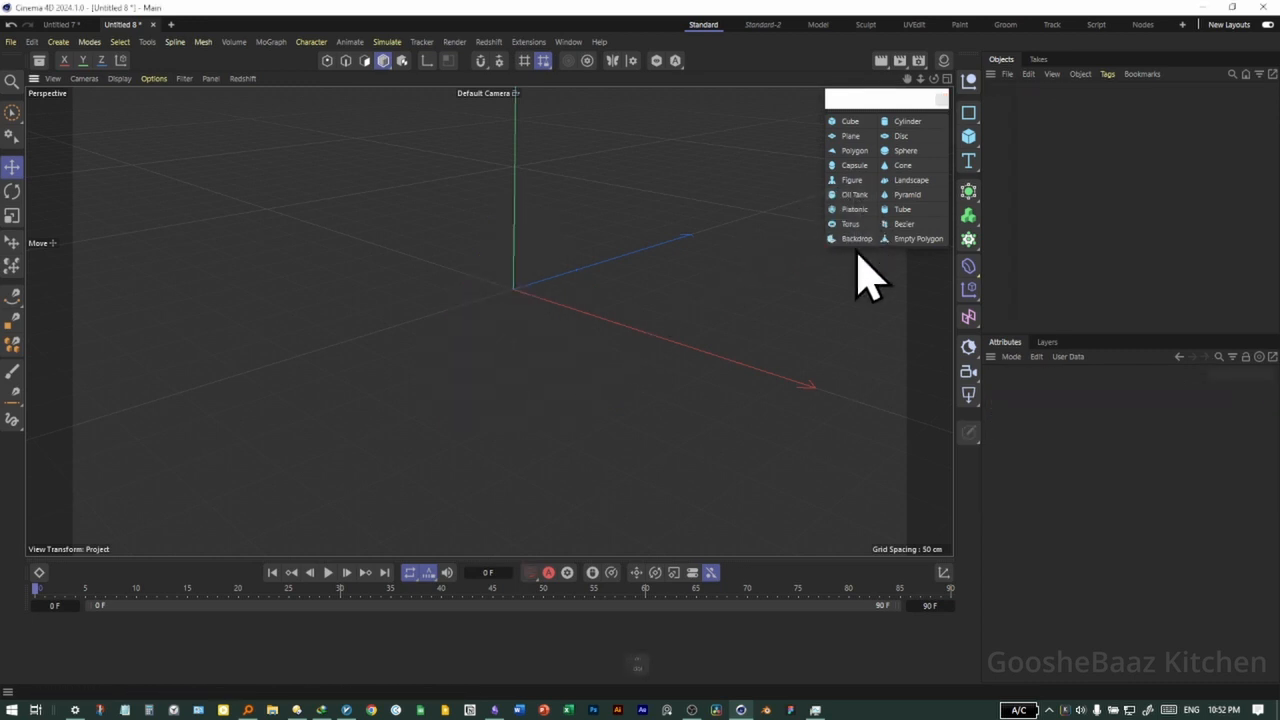
Add a cylinder, a cube and a sphere primitive to the empty scene
{"action": "left_click", "coordinate": [907, 121]}
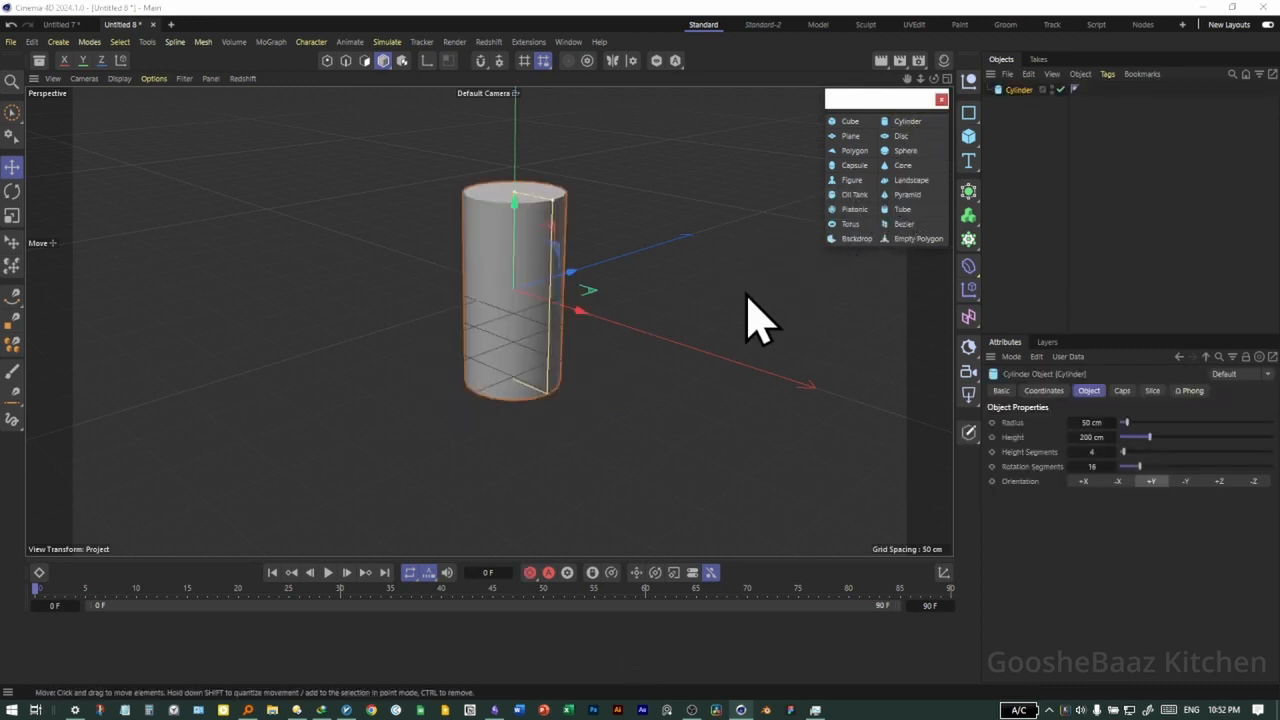
{"action": "left_click", "coordinate": [849, 121]}
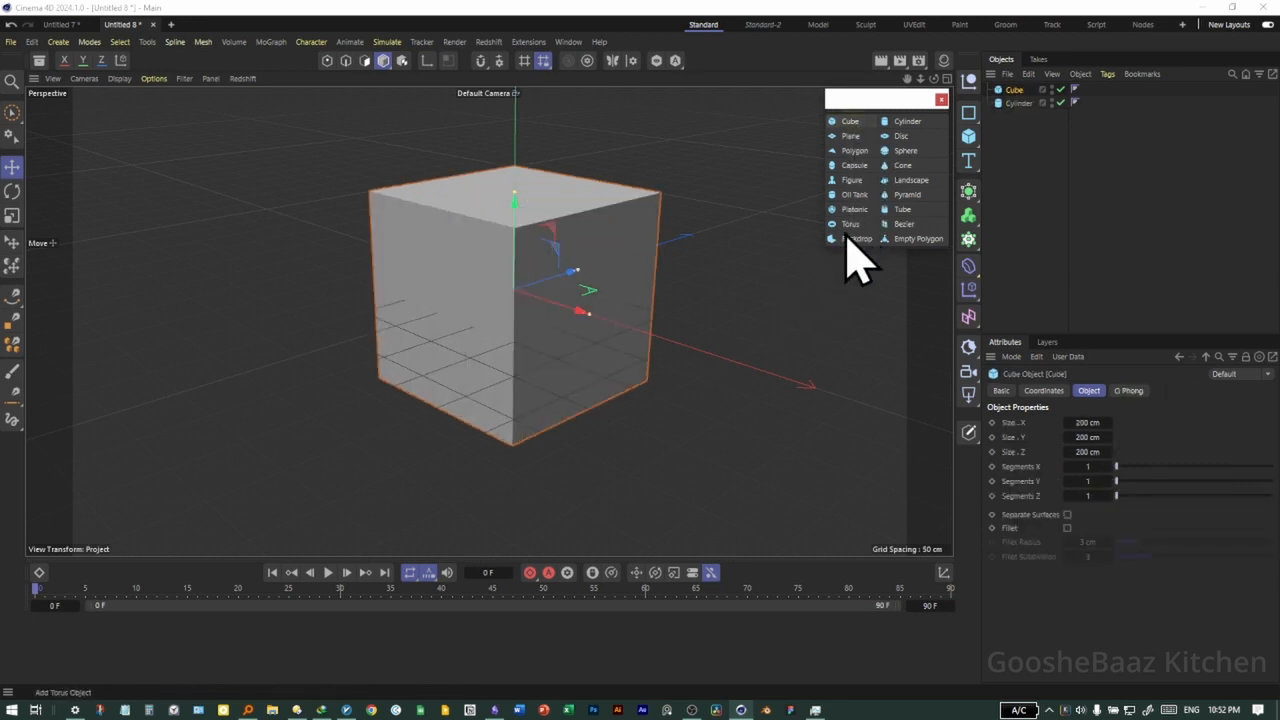
{"action": "left_click", "coordinate": [905, 151]}
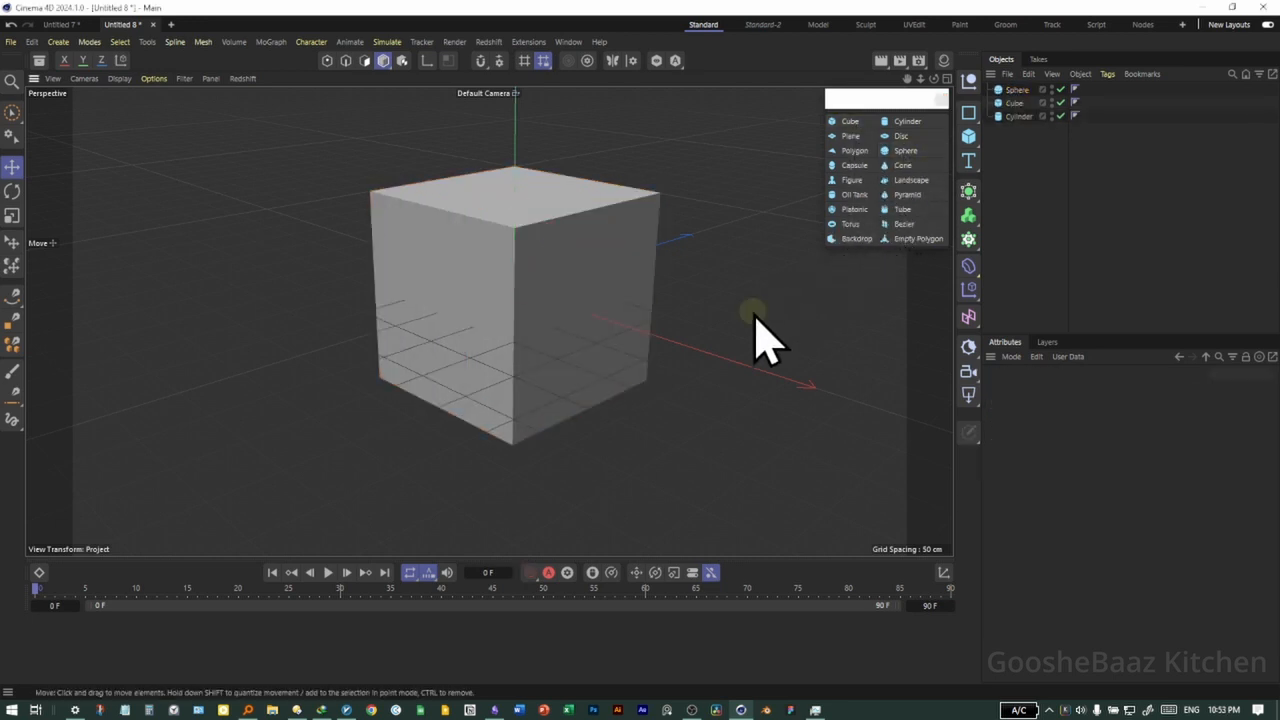
Delete the cube, the sphere and the cylinder one after another, selecting each in the viewport
{"action": "left_click", "coordinate": [530, 258]}
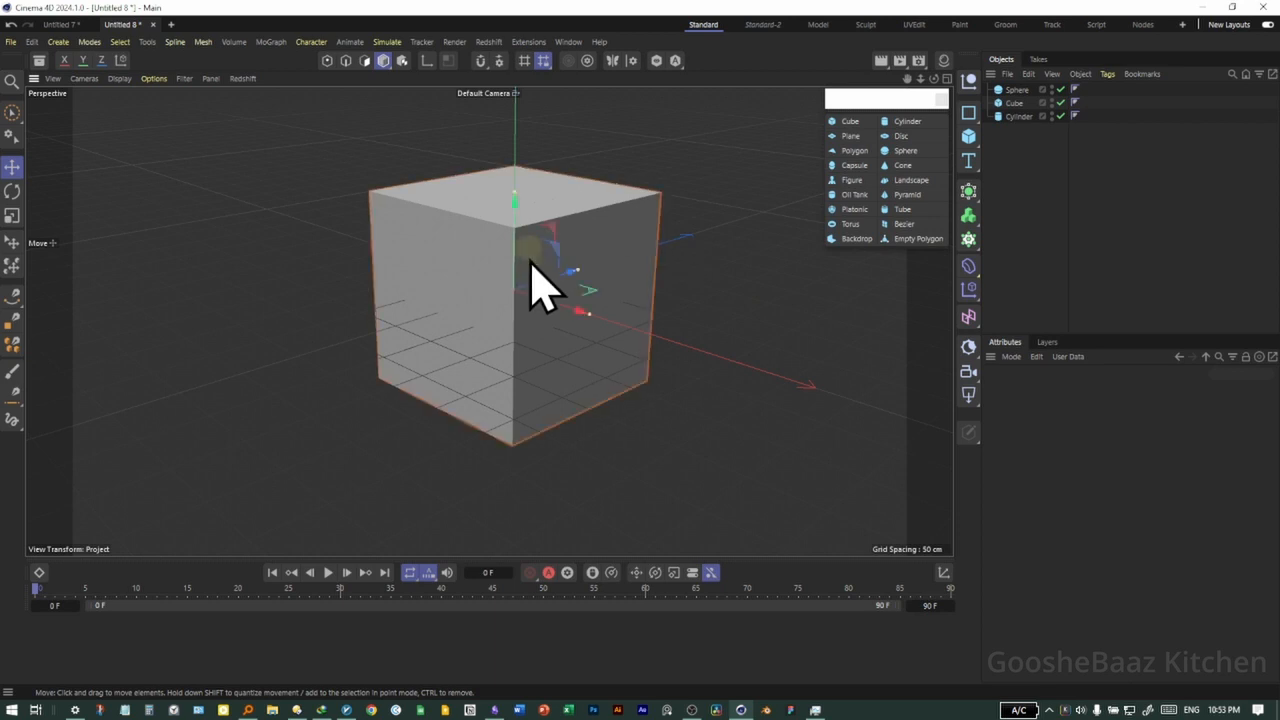
{"action": "key", "text": "Delete"}
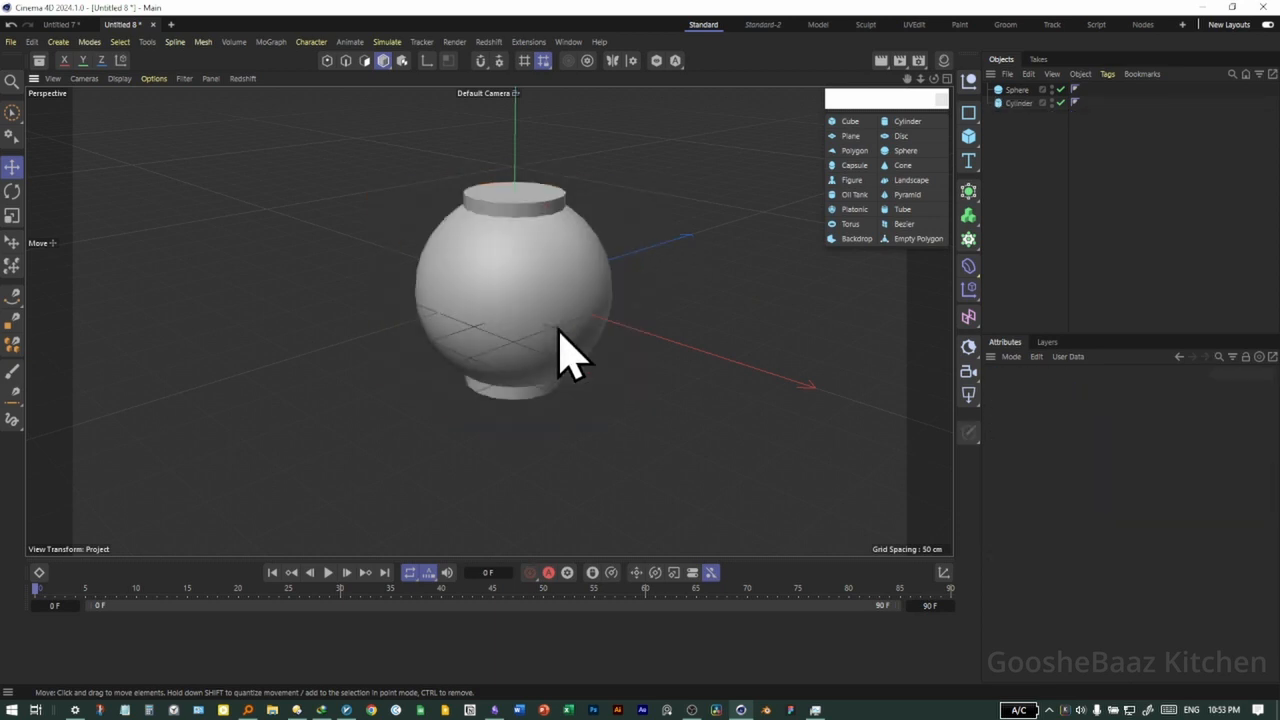
{"action": "left_click", "coordinate": [558, 329]}
{"action": "key", "text": "Delete"}
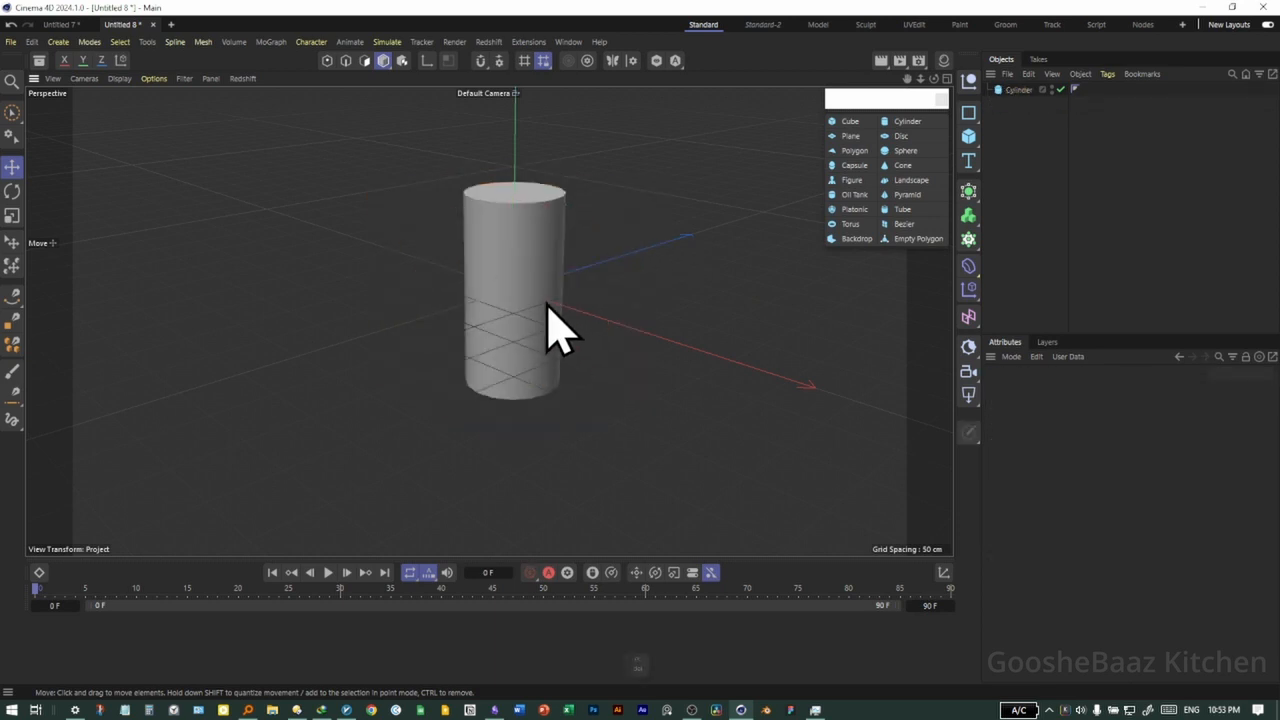
{"action": "left_click", "coordinate": [545, 316]}
{"action": "key", "text": "Delete"}
Add a torus primitive and check it in the four-view layout before returning to the full perspective view
{"action": "left_click", "coordinate": [850, 224]}
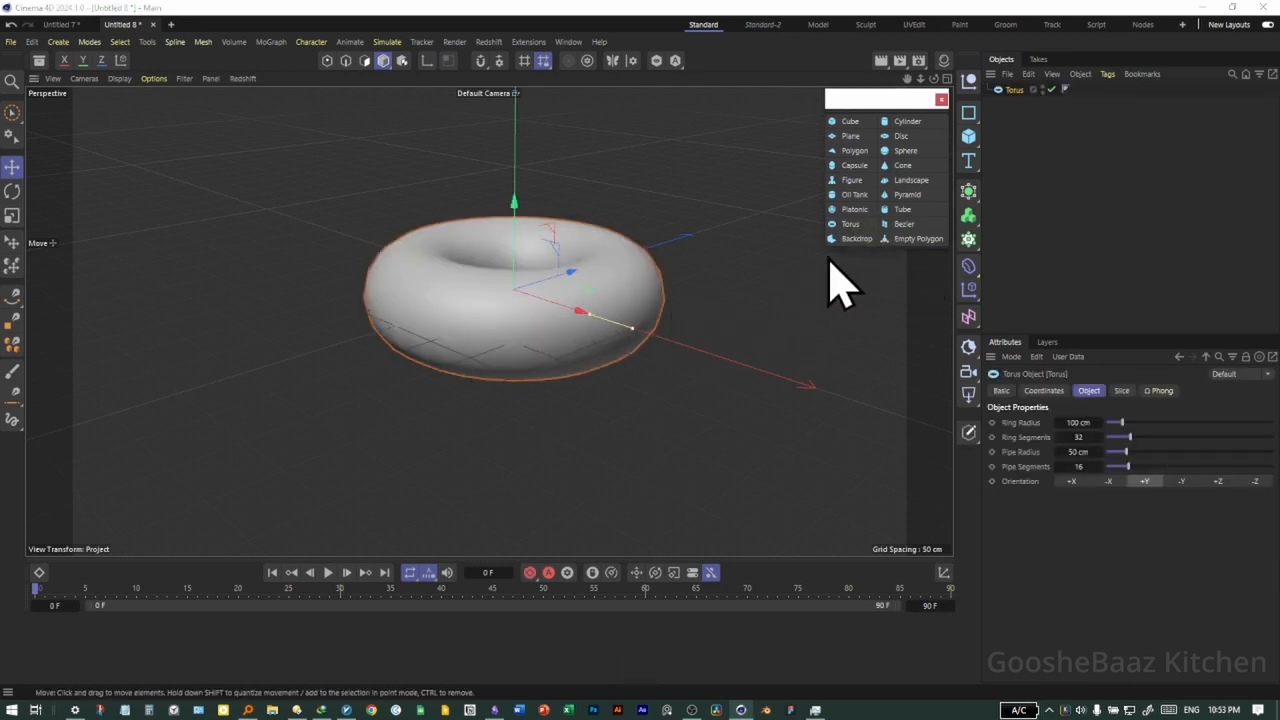
{"action": "left_click_drag", "start_coordinate": [537, 294], "coordinate": [506, 337], "text": "alt"}
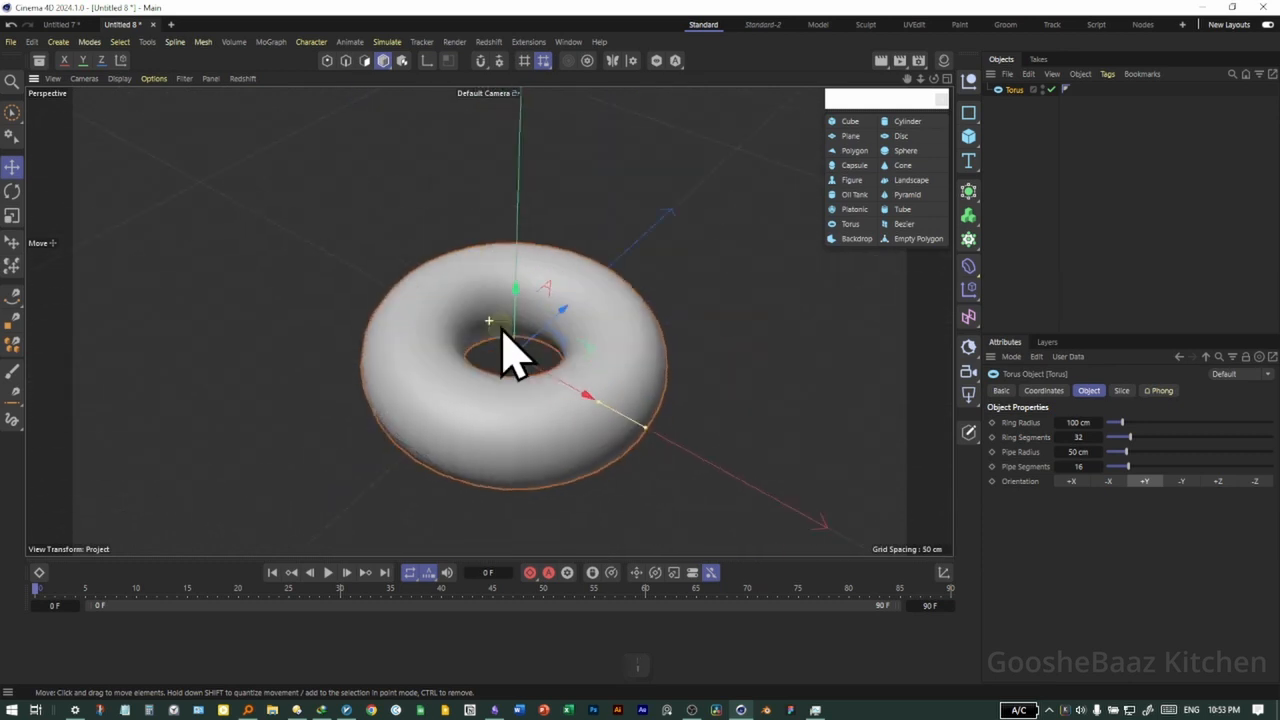
{"action": "left_click_drag", "start_coordinate": [603, 420], "coordinate": [578, 320], "text": "alt"}
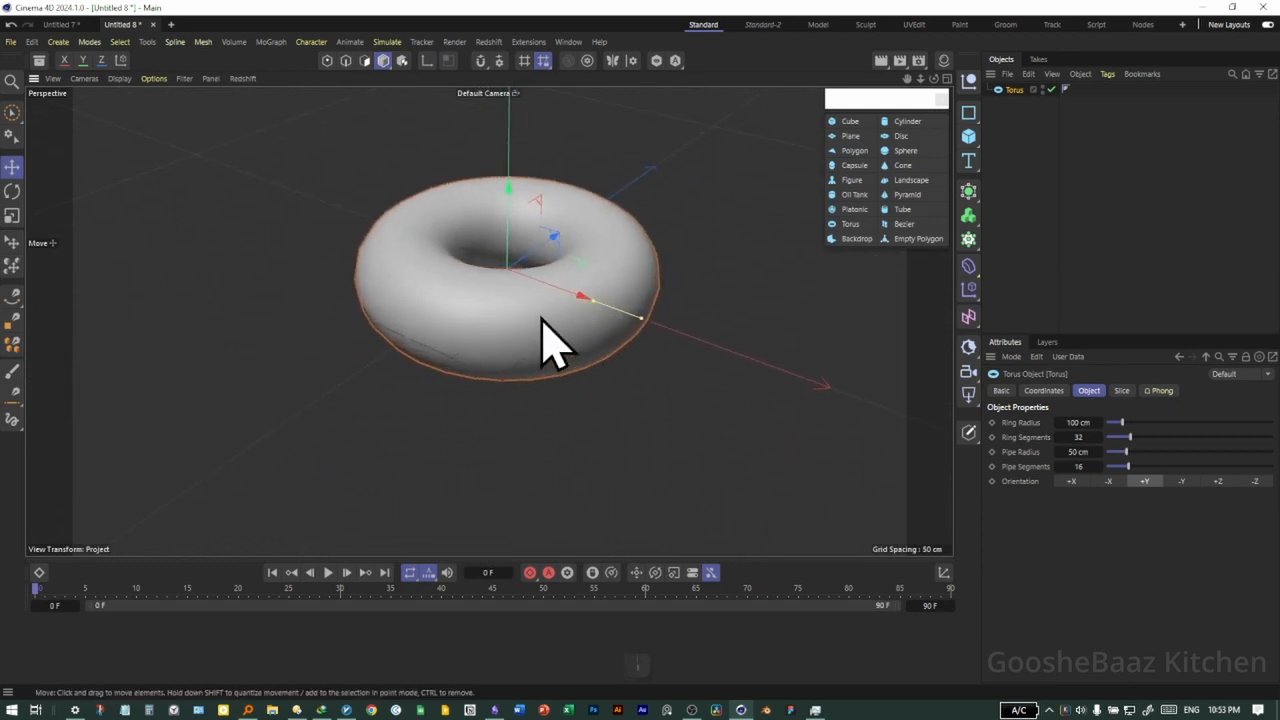
{"action": "middle_click", "coordinate": [548, 322]}
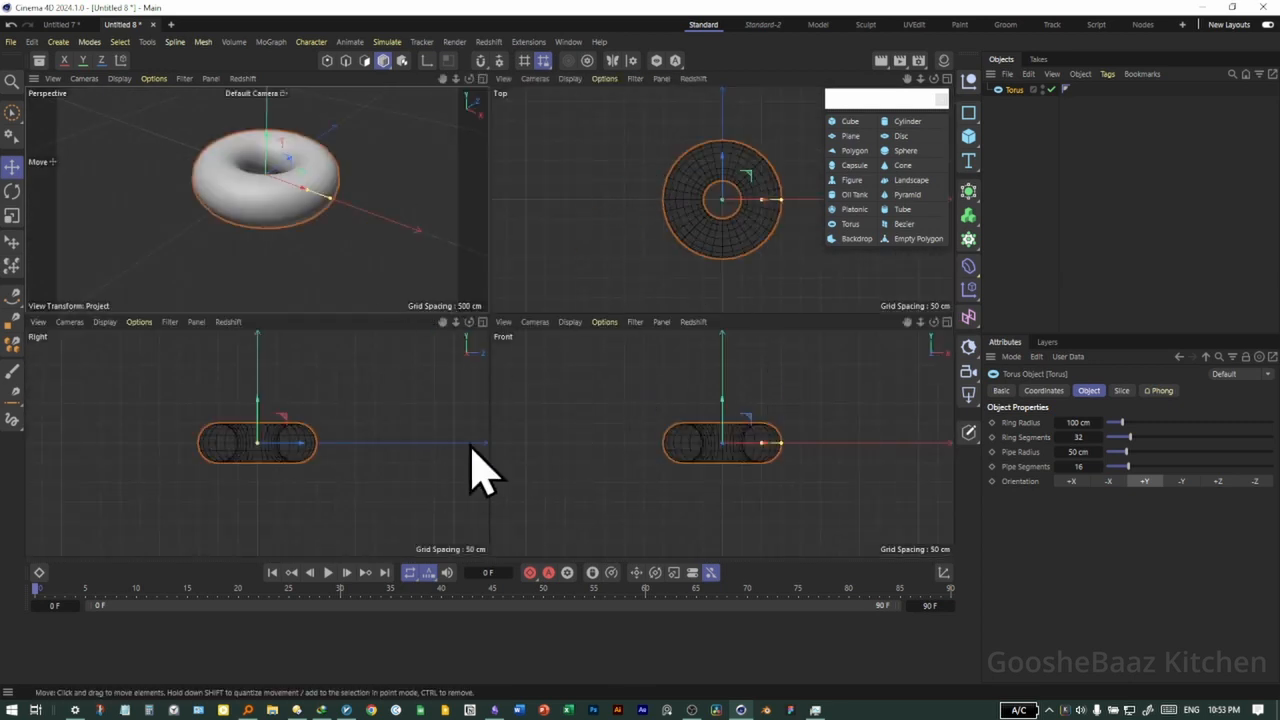
{"action": "middle_click", "coordinate": [340, 298]}
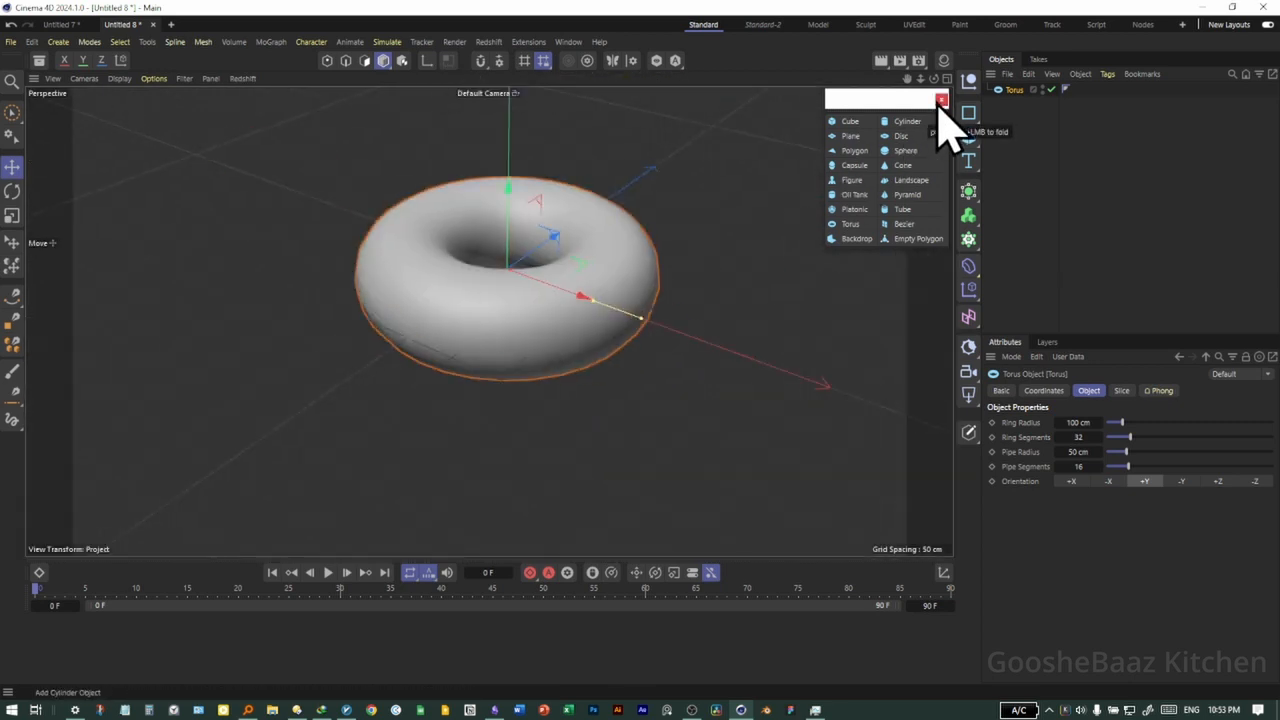
Delete the torus from the scene
{"action": "left_click_drag", "start_coordinate": [537, 334], "coordinate": [520, 355], "text": "alt"}
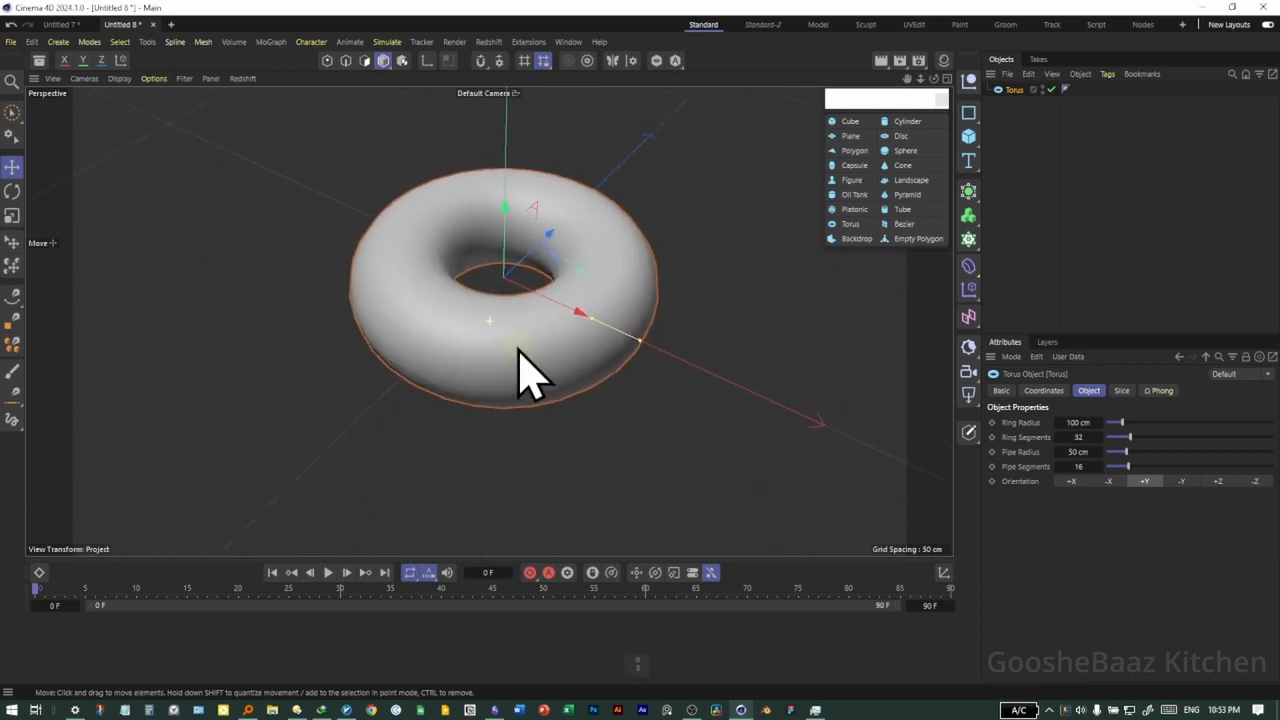
{"action": "key", "text": "Delete"}
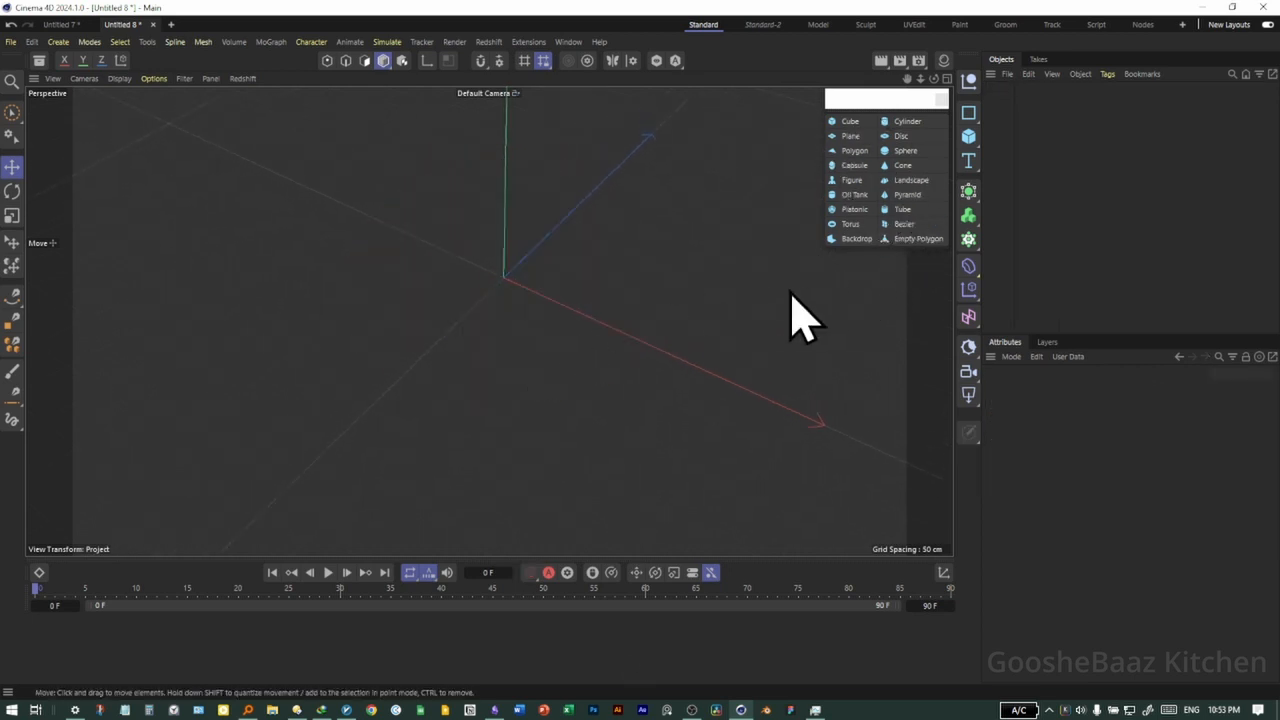
Add a cube primitive and set its size to 281 cm in X, 147 cm in Y and 247 cm in Z
{"action": "left_click", "coordinate": [847, 121]}
{"action": "left_click_drag", "start_coordinate": [557, 397], "coordinate": [523, 340], "text": "alt"}
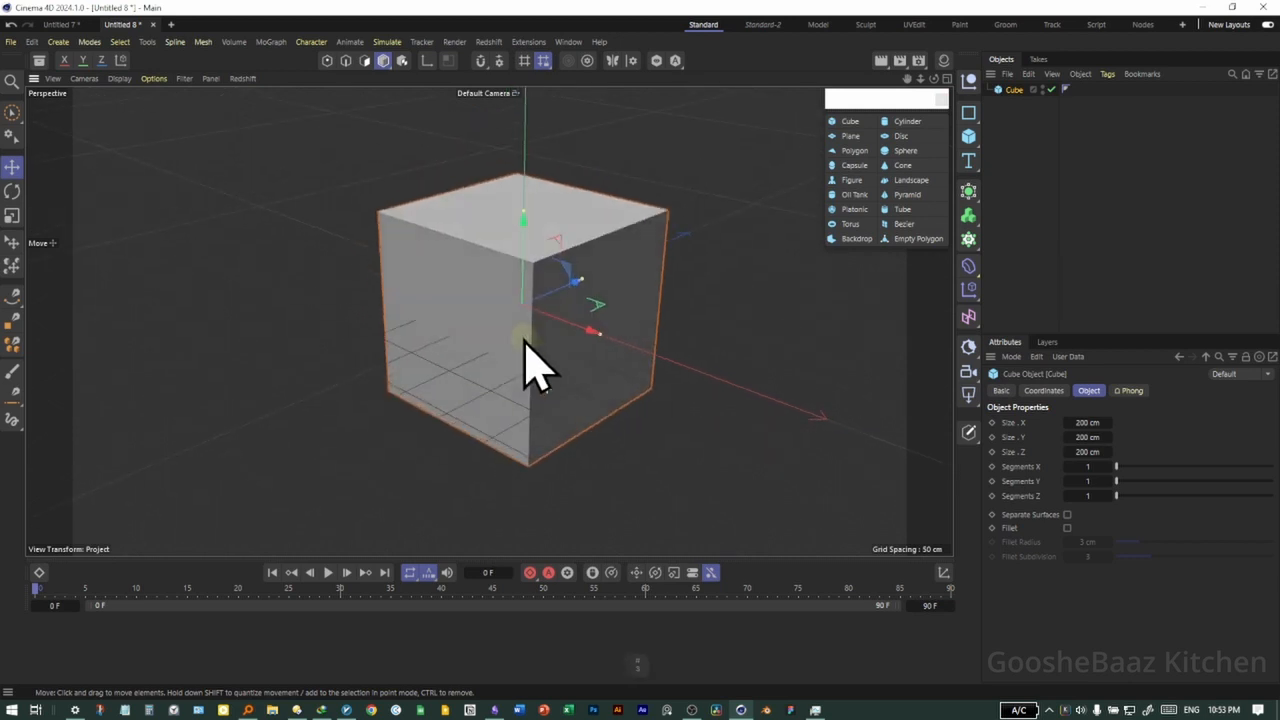
{"action": "mouse_move", "coordinate": [581, 374]}
{"action": "left_mouse_down", "text": "alt"}
{"action": "mouse_move", "coordinate": [595, 370]}
{"action": "mouse_move", "coordinate": [560, 377]}
{"action": "left_mouse_up", "text": "alt"}
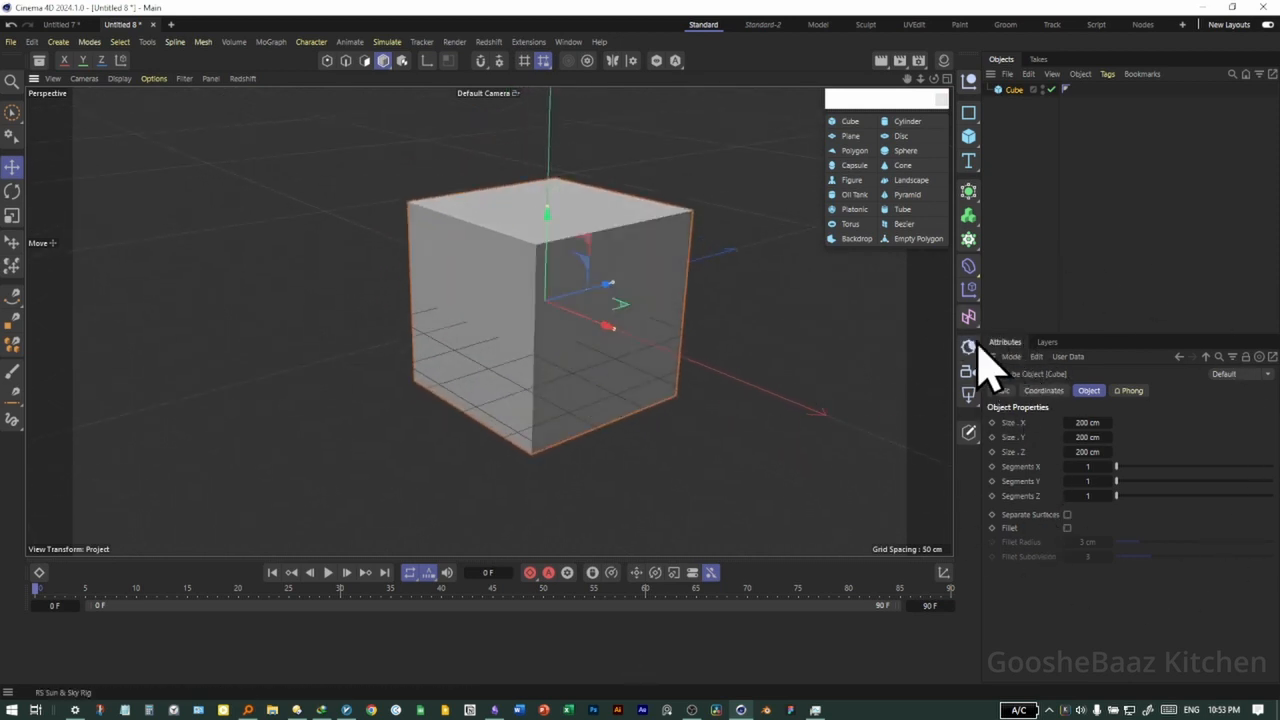
{"action": "left_click", "coordinate": [699, 450]}
{"action": "left_click", "coordinate": [597, 303]}
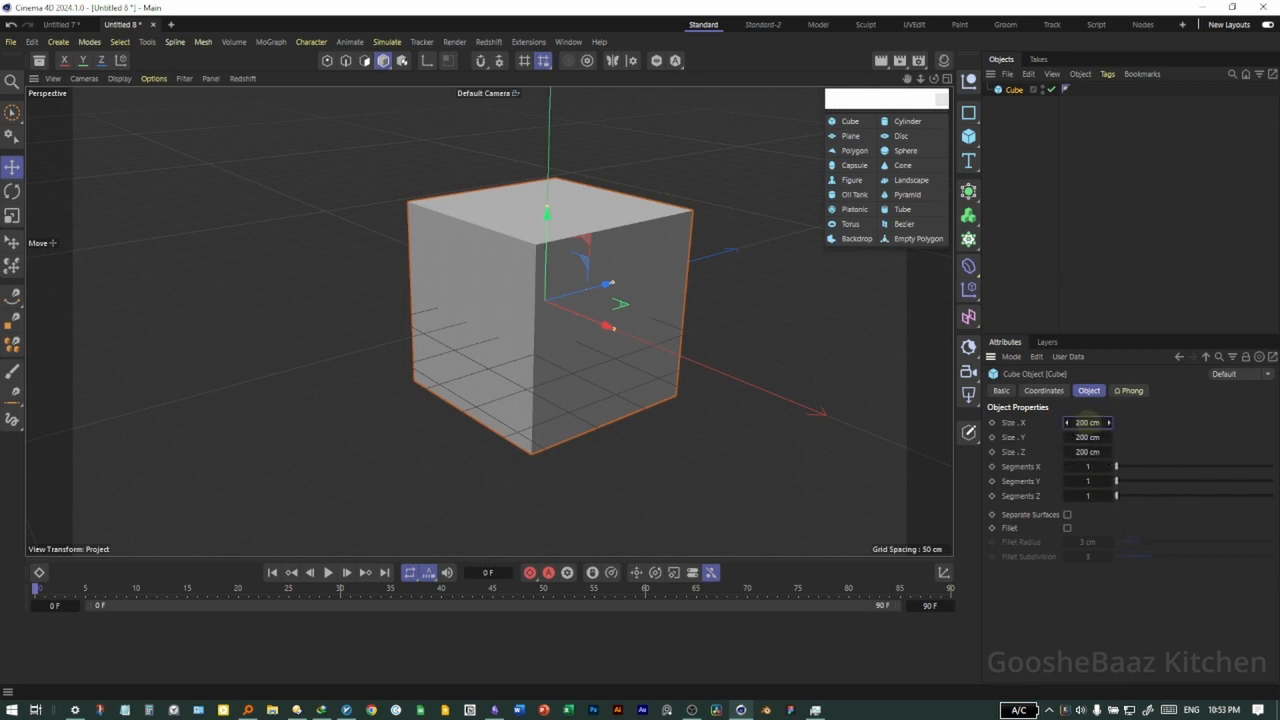
{"action": "left_click_drag", "start_coordinate": [1088, 422], "coordinate": [1108, 452]}
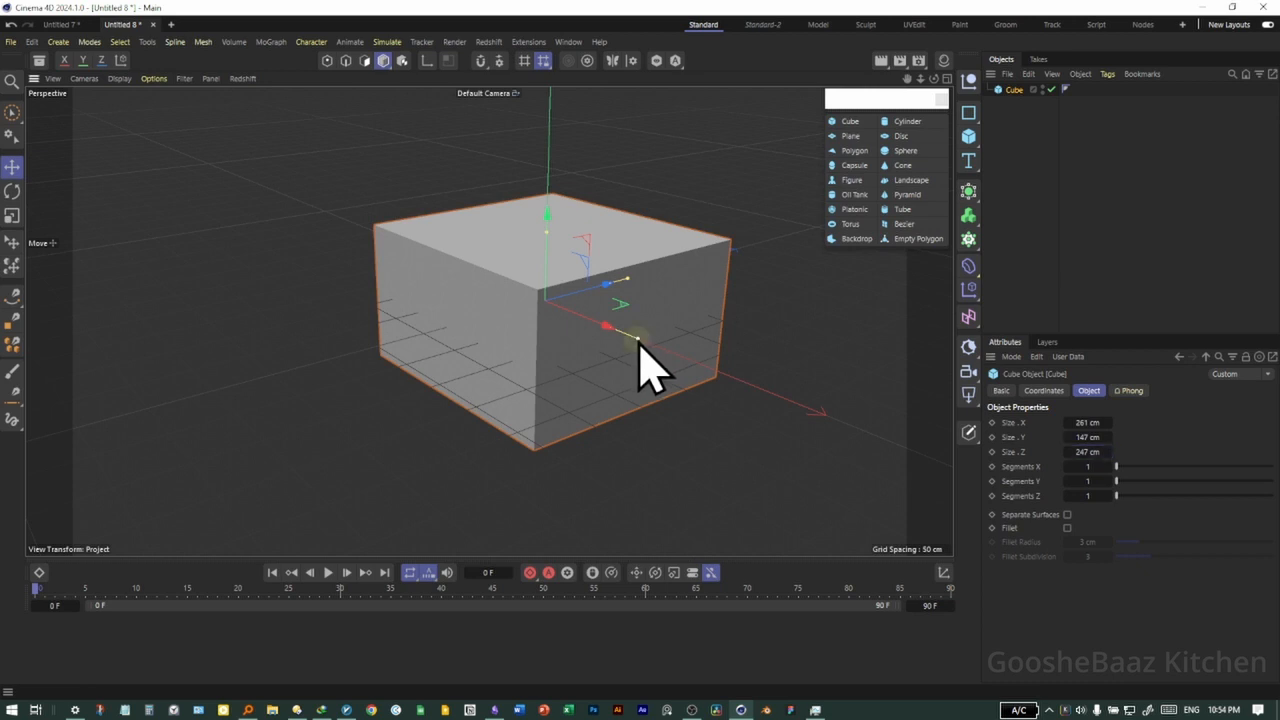
Reshape the cube freehand with its size handles to about 109 × 92 × 335 cm and delete it
{"action": "left_click_drag", "start_coordinate": [638, 342], "coordinate": [580, 318]}
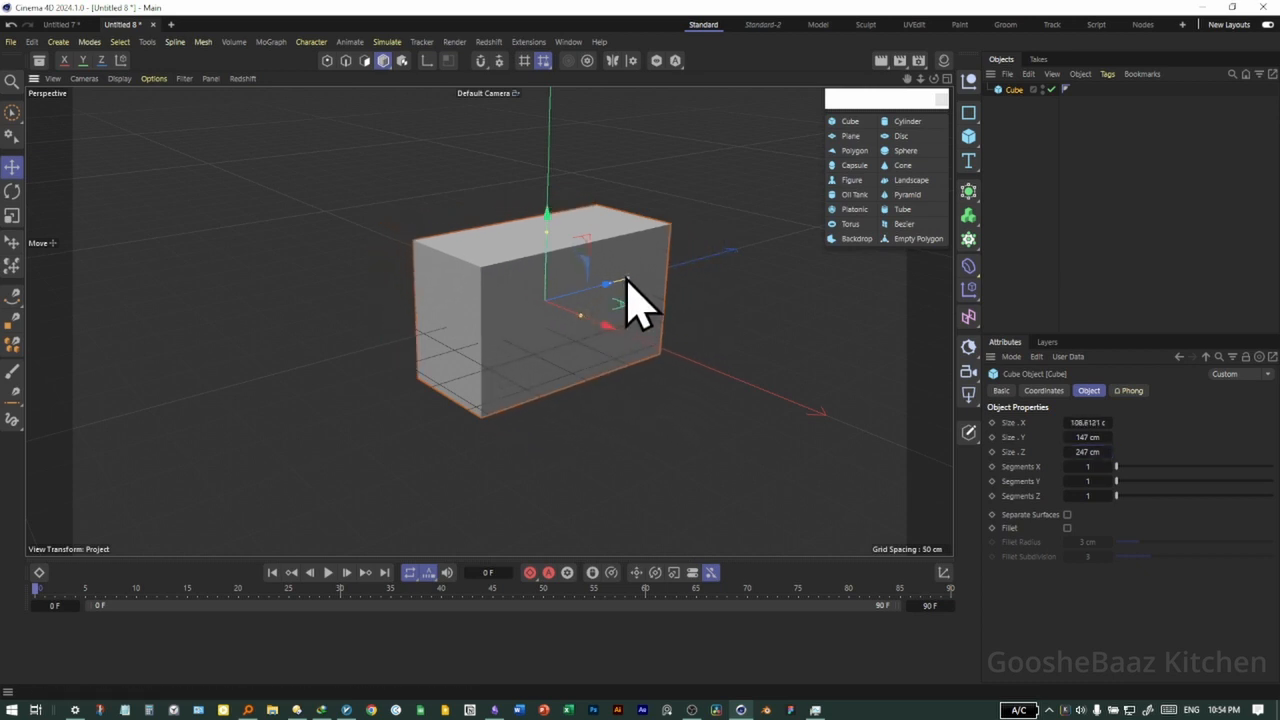
{"action": "left_click_drag", "start_coordinate": [624, 280], "coordinate": [594, 276]}
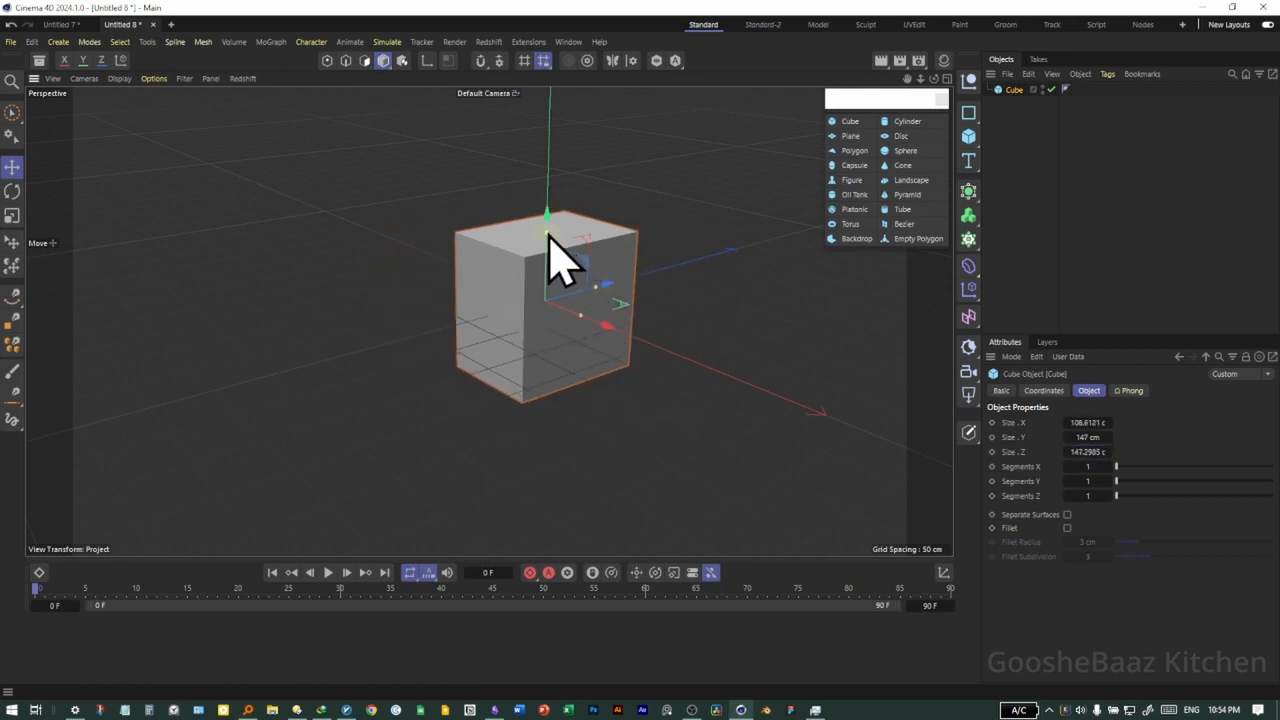
{"action": "mouse_move", "coordinate": [549, 223]}
{"action": "left_mouse_down"}
{"action": "mouse_move", "coordinate": [557, 337]}
{"action": "mouse_move", "coordinate": [541, 181]}
{"action": "mouse_move", "coordinate": [535, 258]}
{"action": "mouse_move", "coordinate": [552, 192]}
{"action": "mouse_move", "coordinate": [547, 212]}
{"action": "left_mouse_up"}
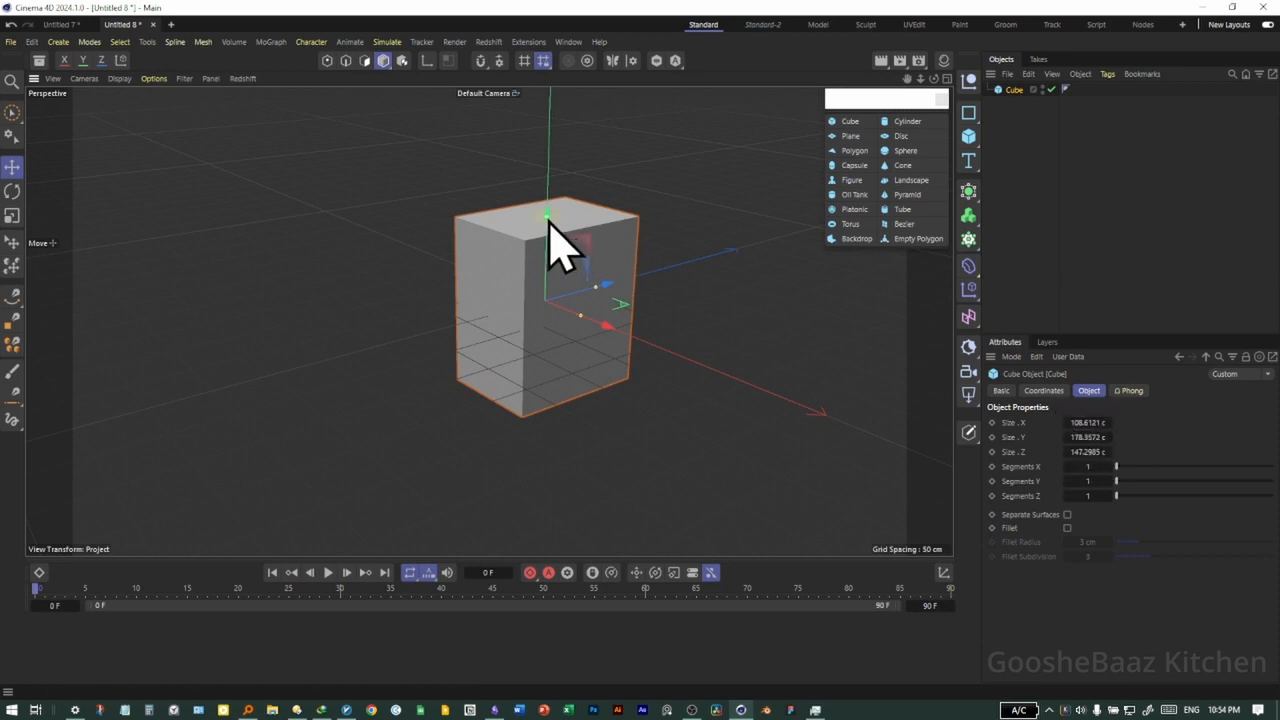
{"action": "left_click_drag", "start_coordinate": [551, 223], "coordinate": [606, 334]}
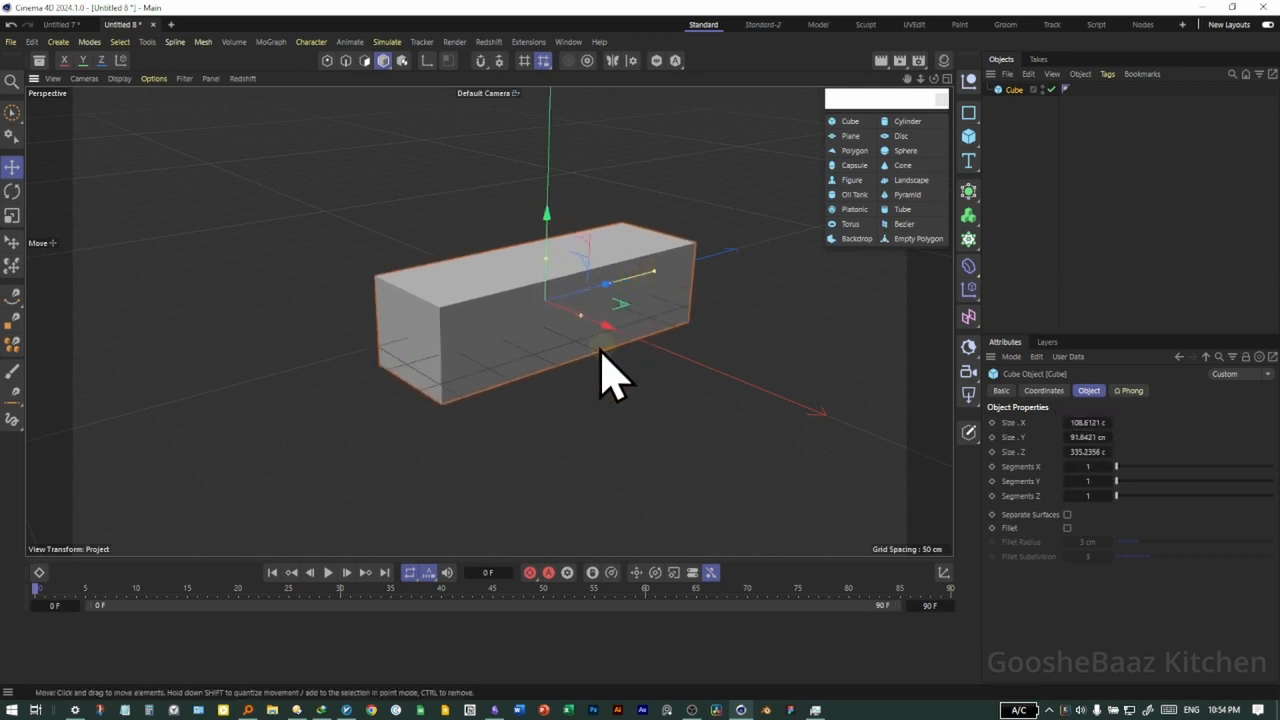
{"action": "key", "text": "Delete"}
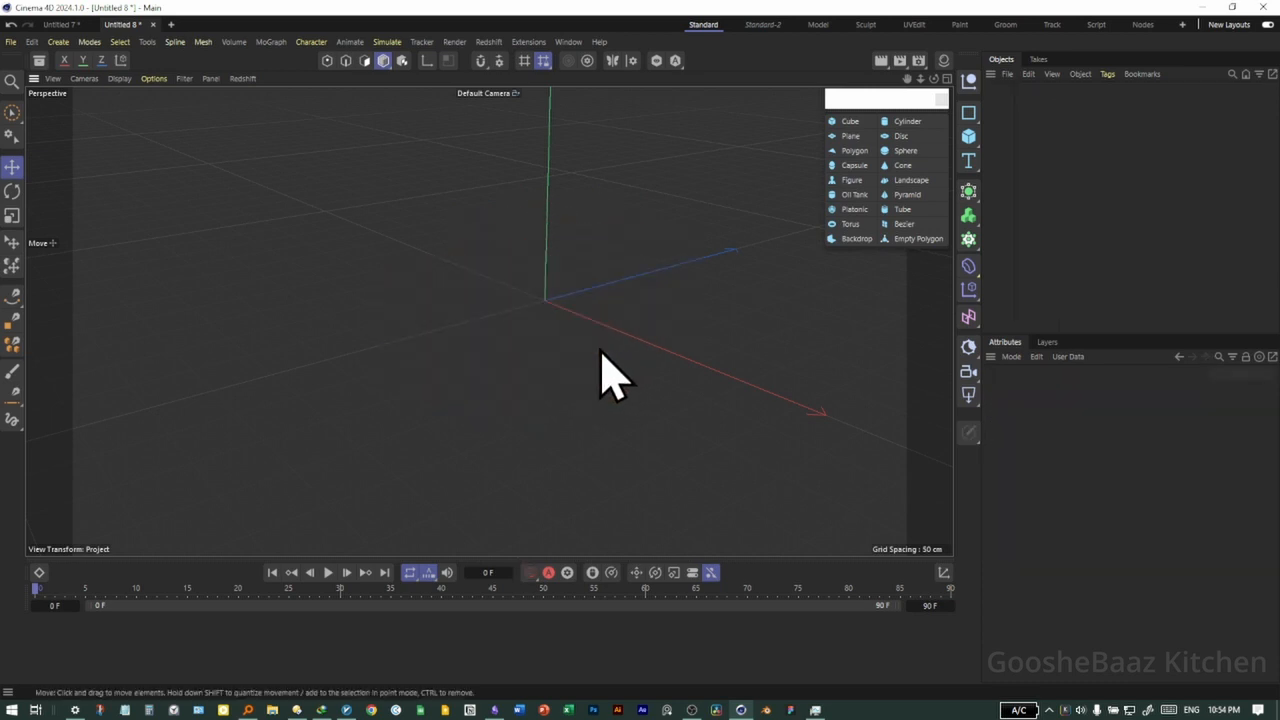
Add a sphere with a 137 cm radius and 12 segments, adjust its radius freehand, and delete it
{"action": "left_click", "coordinate": [904, 150]}
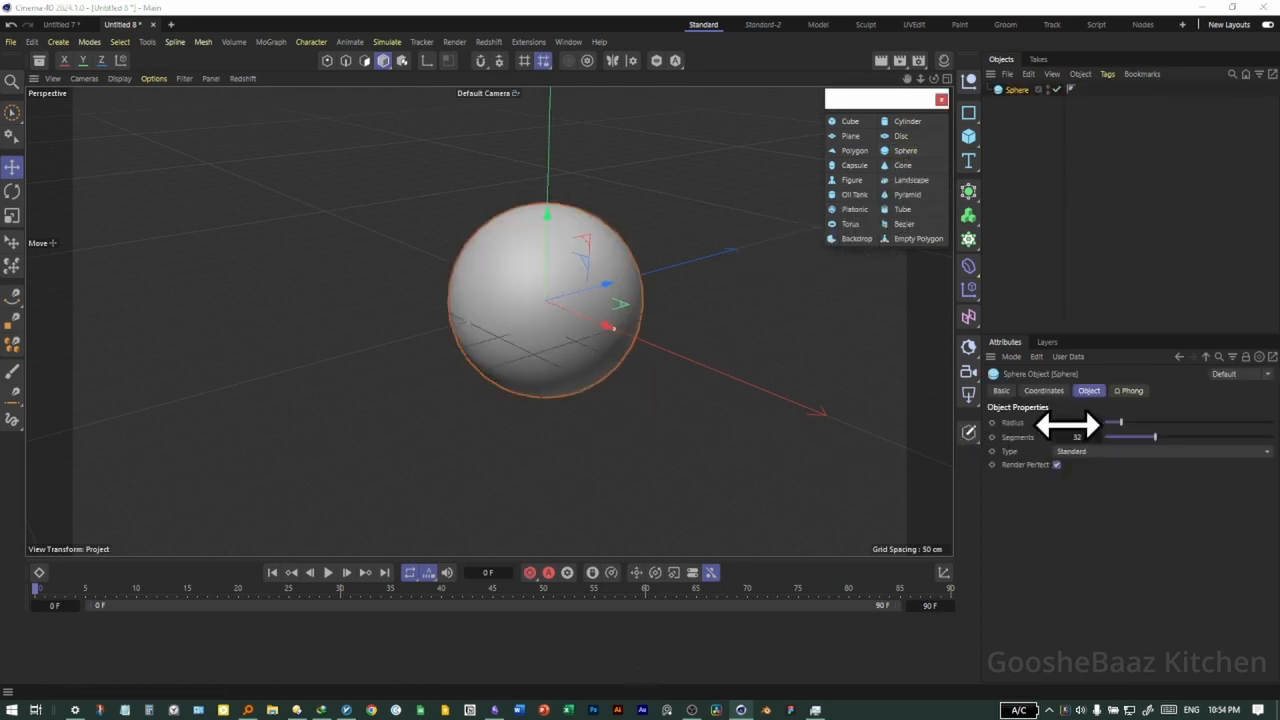
{"action": "left_click_drag", "start_coordinate": [1072, 424], "coordinate": [1049, 437]}
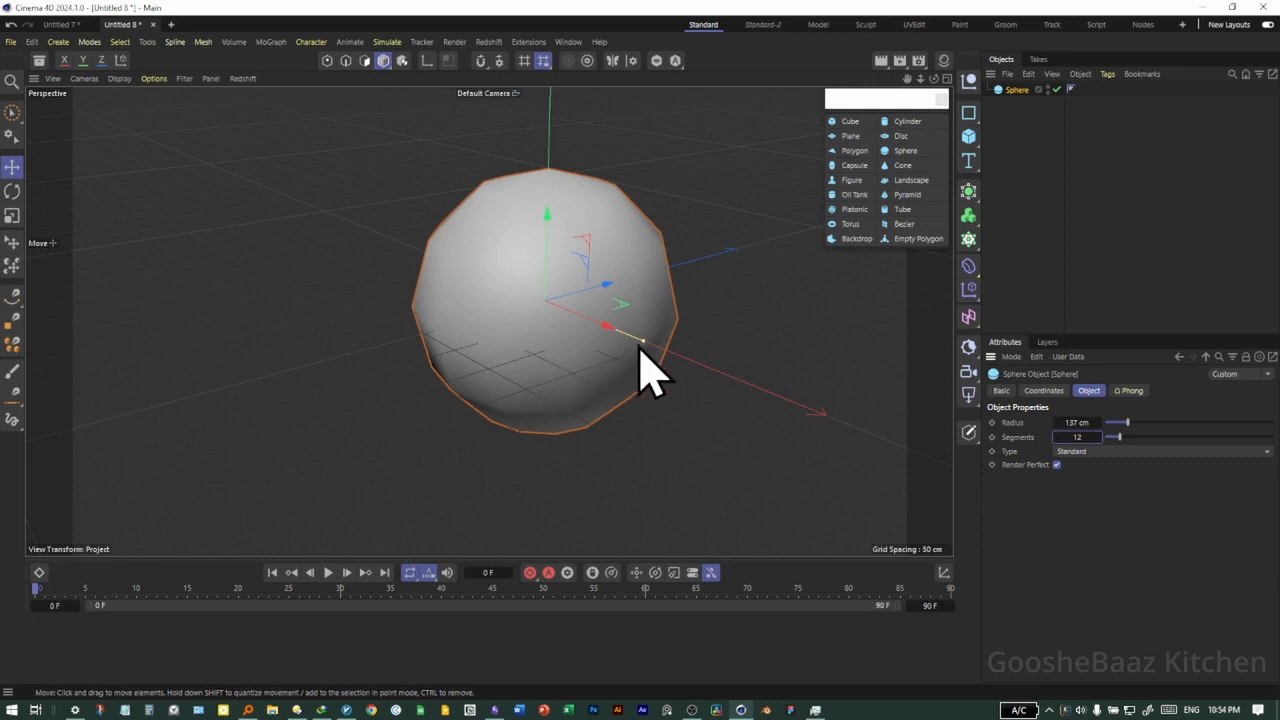
{"action": "left_click_drag", "start_coordinate": [646, 346], "coordinate": [623, 329]}
{"action": "key", "text": "Delete"}
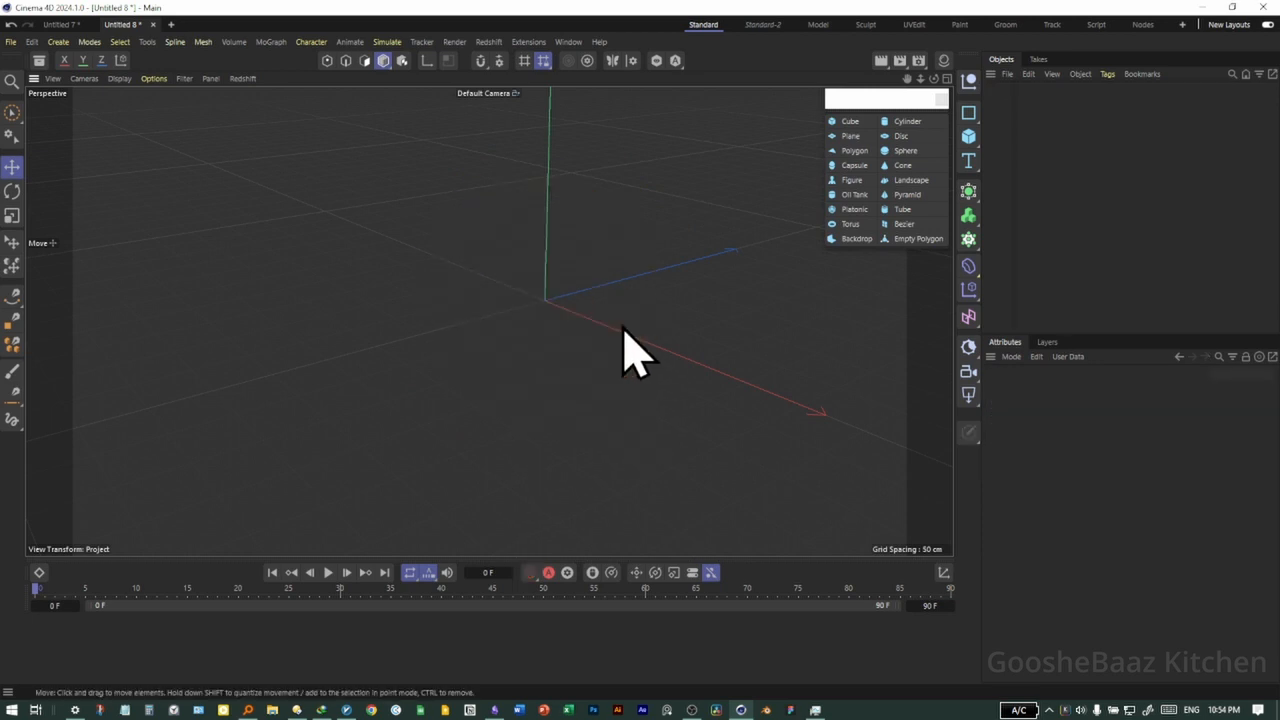
Add a cylinder primitive with a radius of 160 cm and a height of 233 cm
{"action": "left_click", "coordinate": [900, 122]}
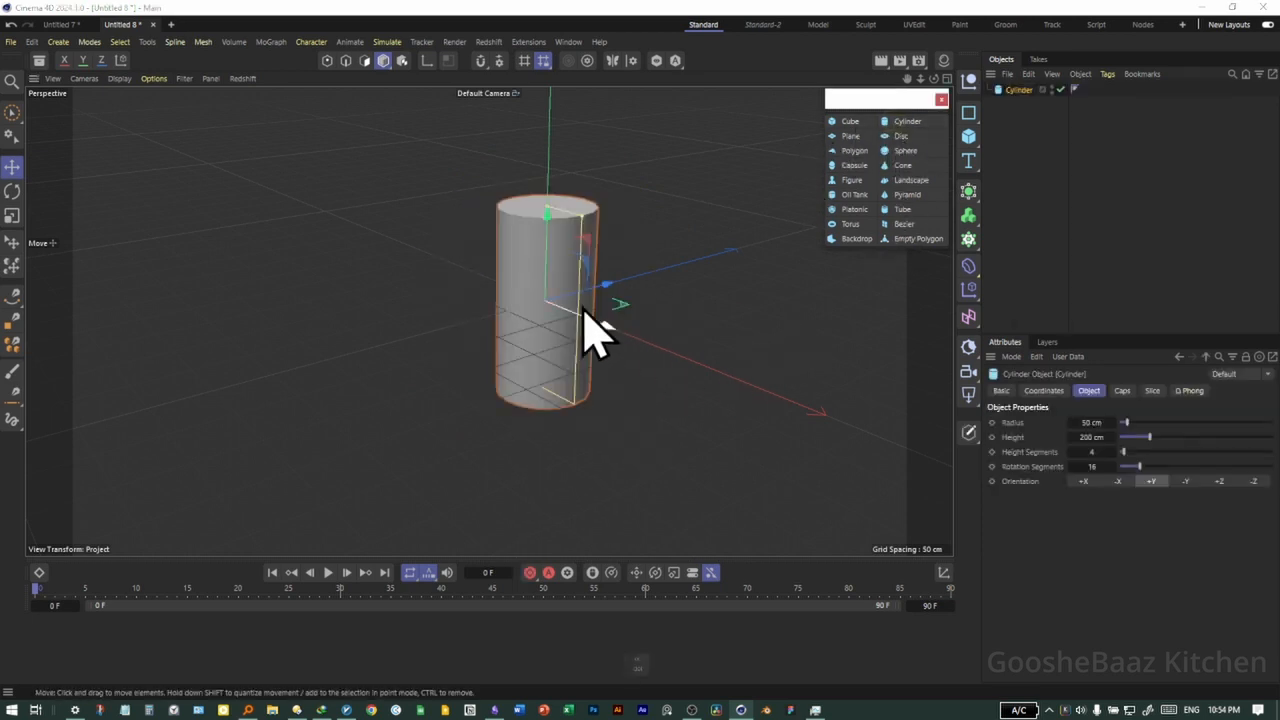
{"action": "left_click_drag", "start_coordinate": [1096, 425], "coordinate": [965, 495]}
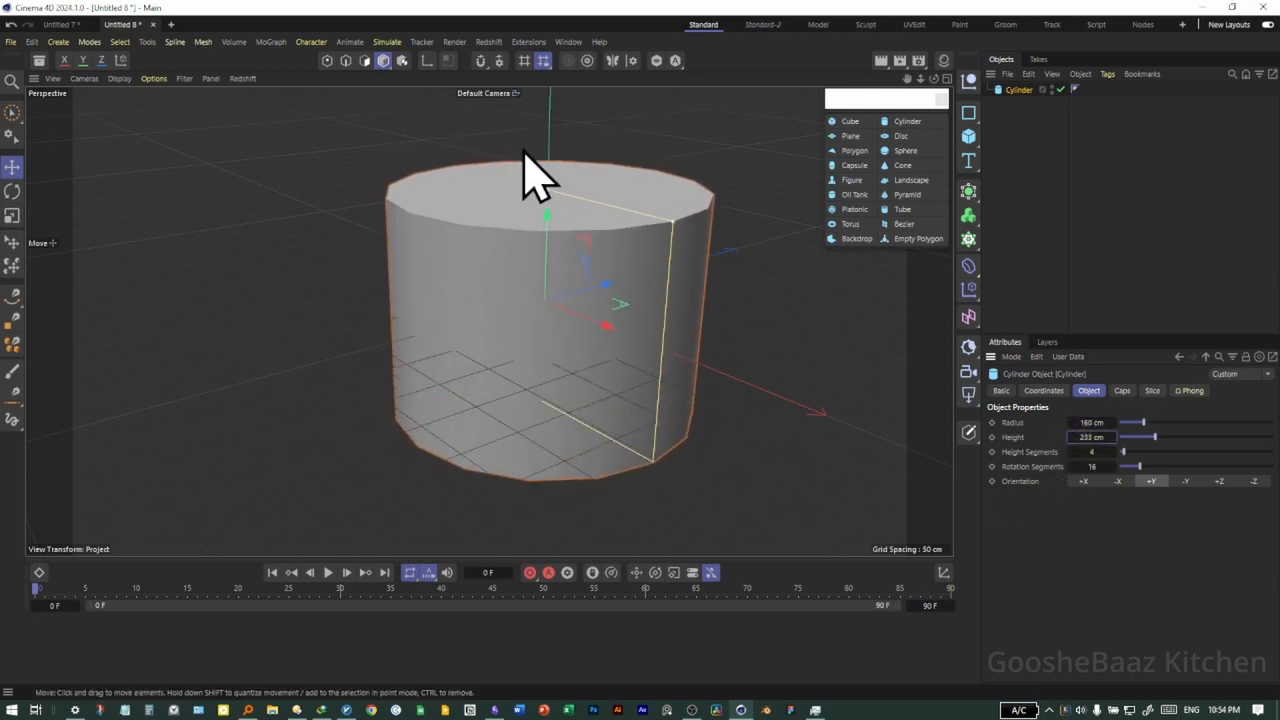
Lower the cylinder freehand to about 185 cm, adjust its radius and height further with the viewport handles, and delete it
{"action": "left_click_drag", "start_coordinate": [549, 196], "coordinate": [569, 228]}
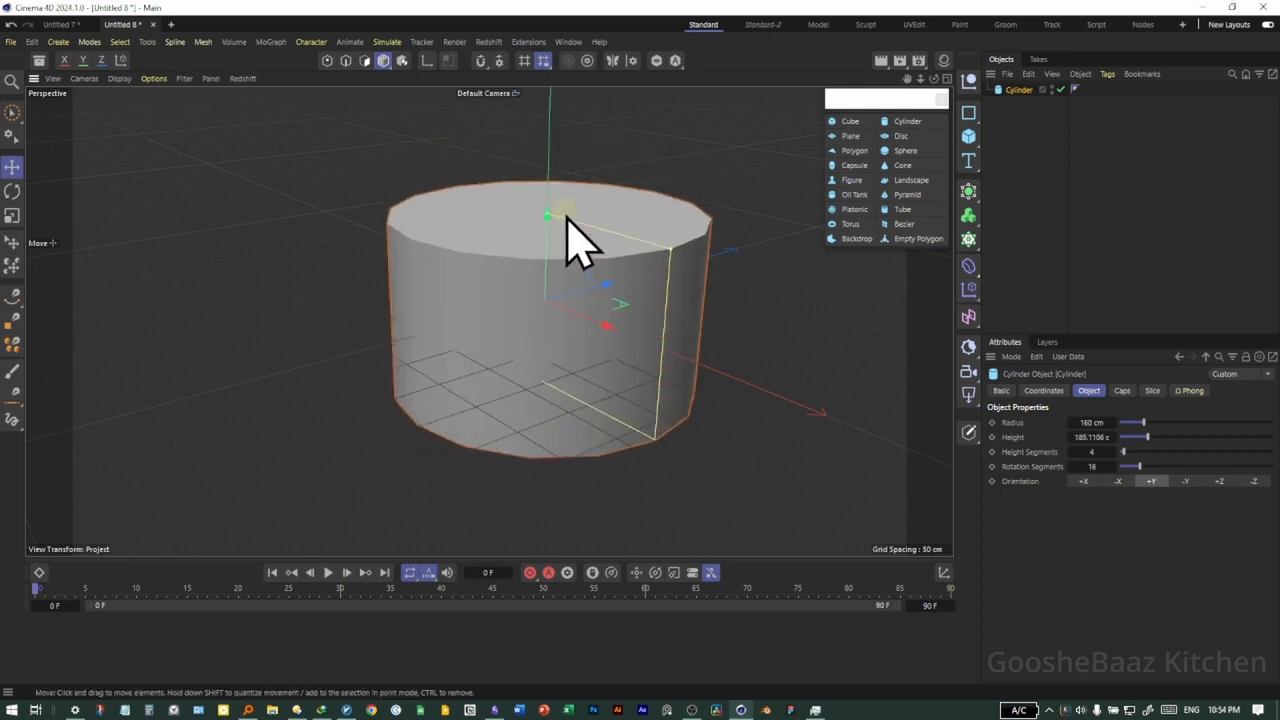
{"action": "left_click_drag", "start_coordinate": [668, 262], "coordinate": [634, 263]}
{"action": "left_click_drag", "start_coordinate": [551, 220], "coordinate": [551, 275]}
{"action": "key", "text": "Delete"}
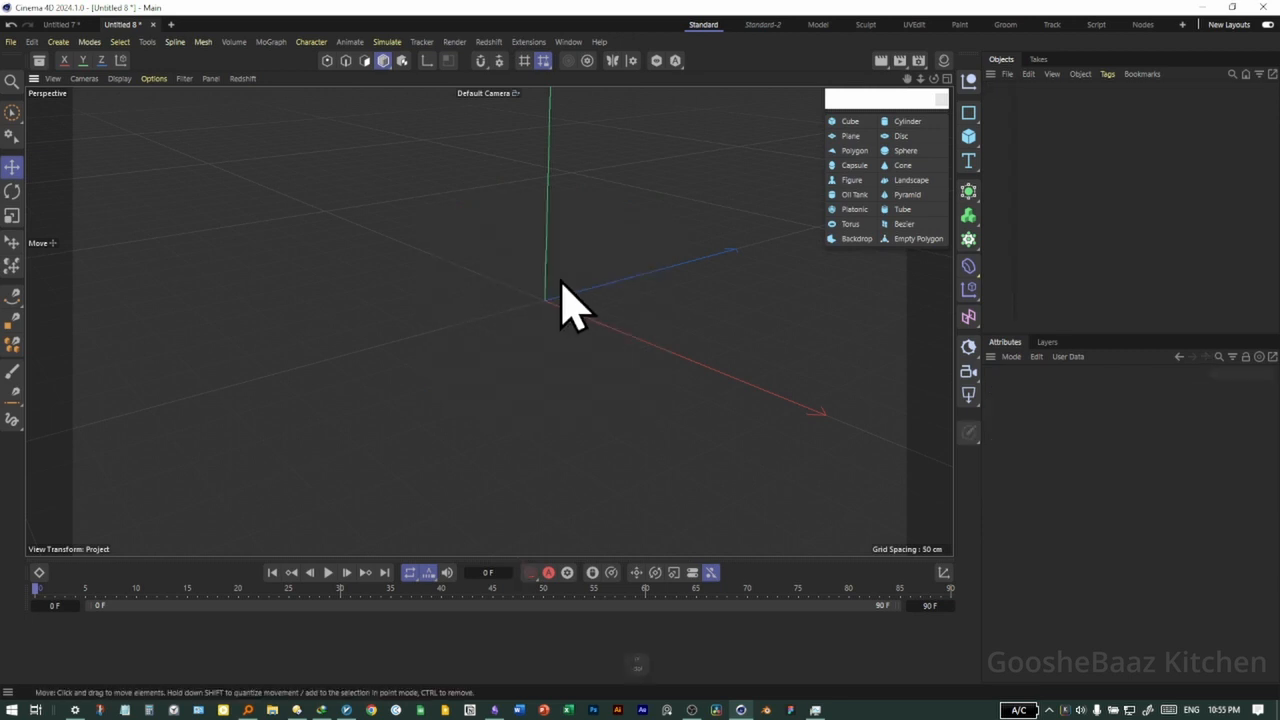
Add a Platonic primitive with a radius of 135 cm and set its type to Hexa
{"action": "left_click", "coordinate": [858, 212]}
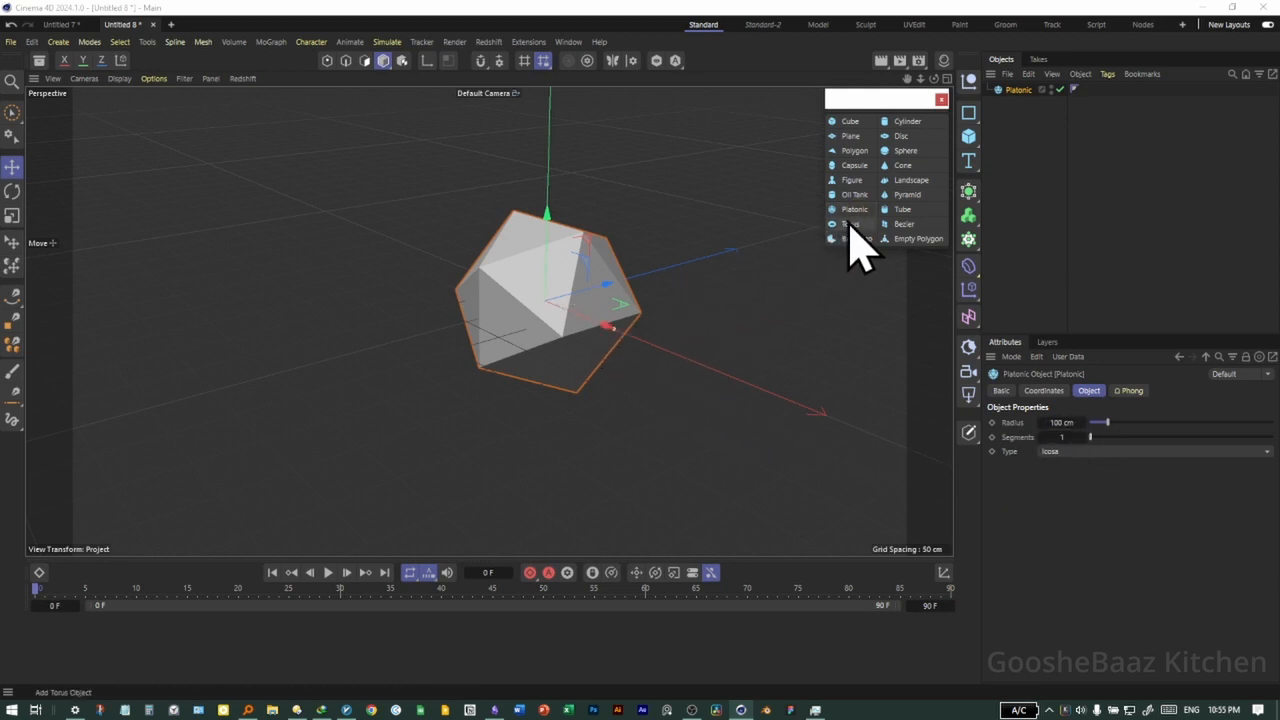
{"action": "mouse_move", "coordinate": [1062, 422]}
{"action": "left_mouse_down"}
{"action": "mouse_move", "coordinate": [1090, 424]}
{"action": "mouse_move", "coordinate": [1050, 432]}
{"action": "left_mouse_up"}
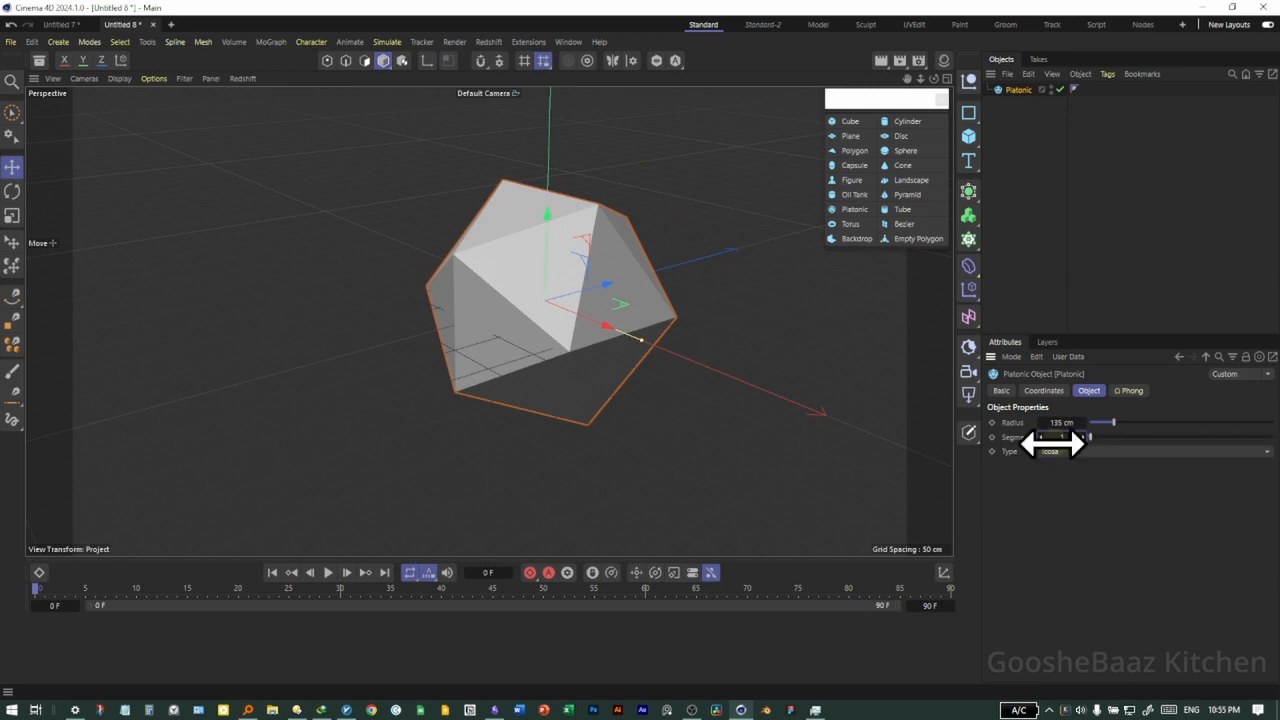
{"action": "left_click", "coordinate": [1054, 451]}
{"action": "left_click", "coordinate": [1064, 480]}
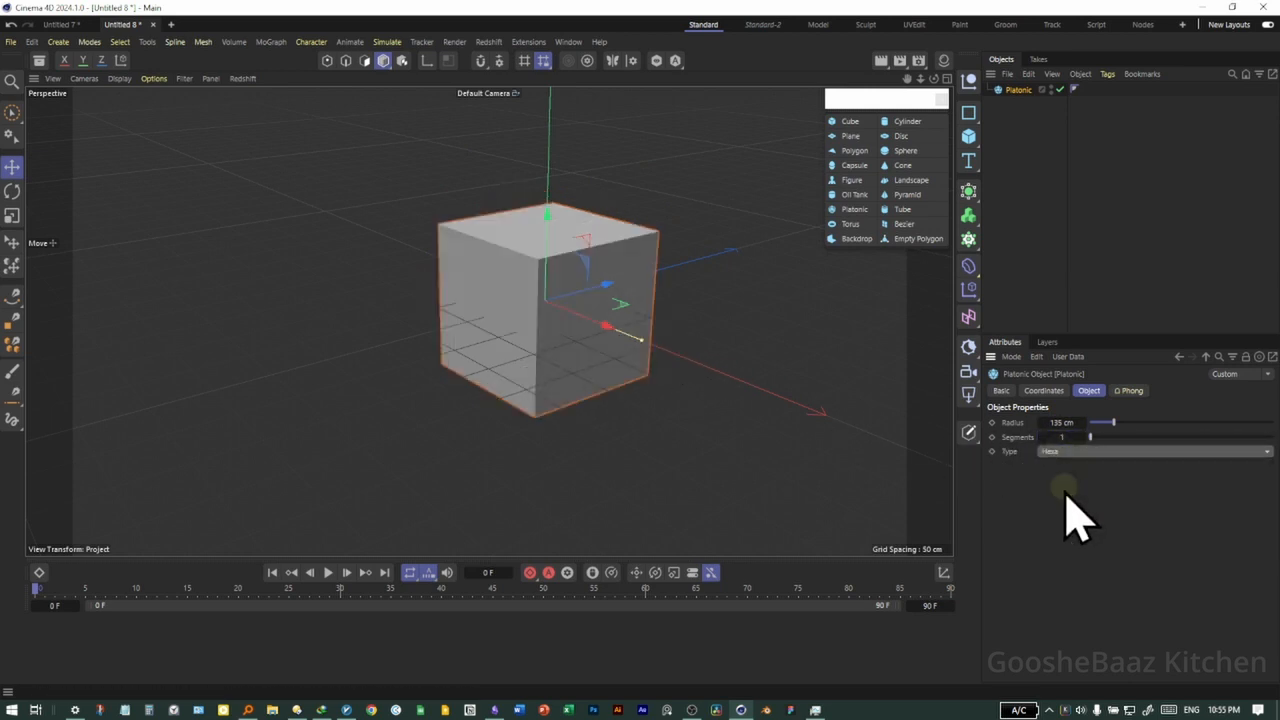
Change the Platonic object's type to Bucky and delete the object
{"action": "left_click", "coordinate": [1088, 451]}
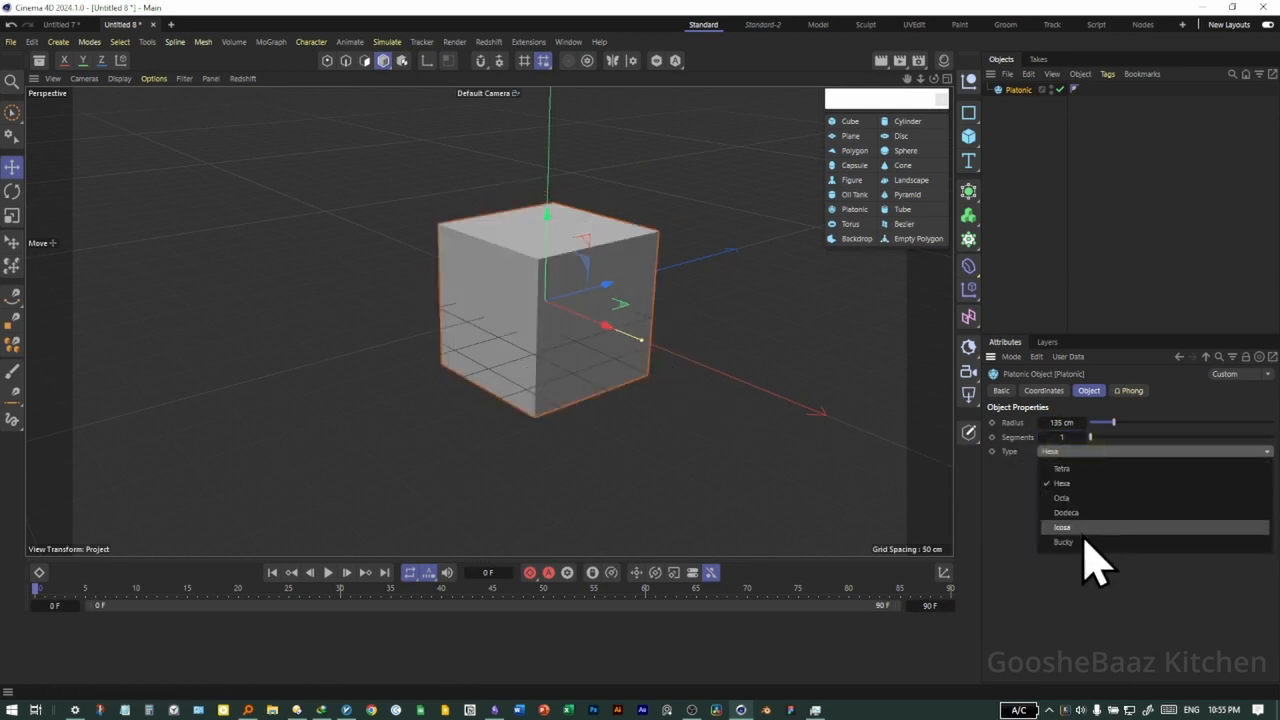
{"action": "left_click", "coordinate": [1066, 542]}
{"action": "key", "text": "Delete"}
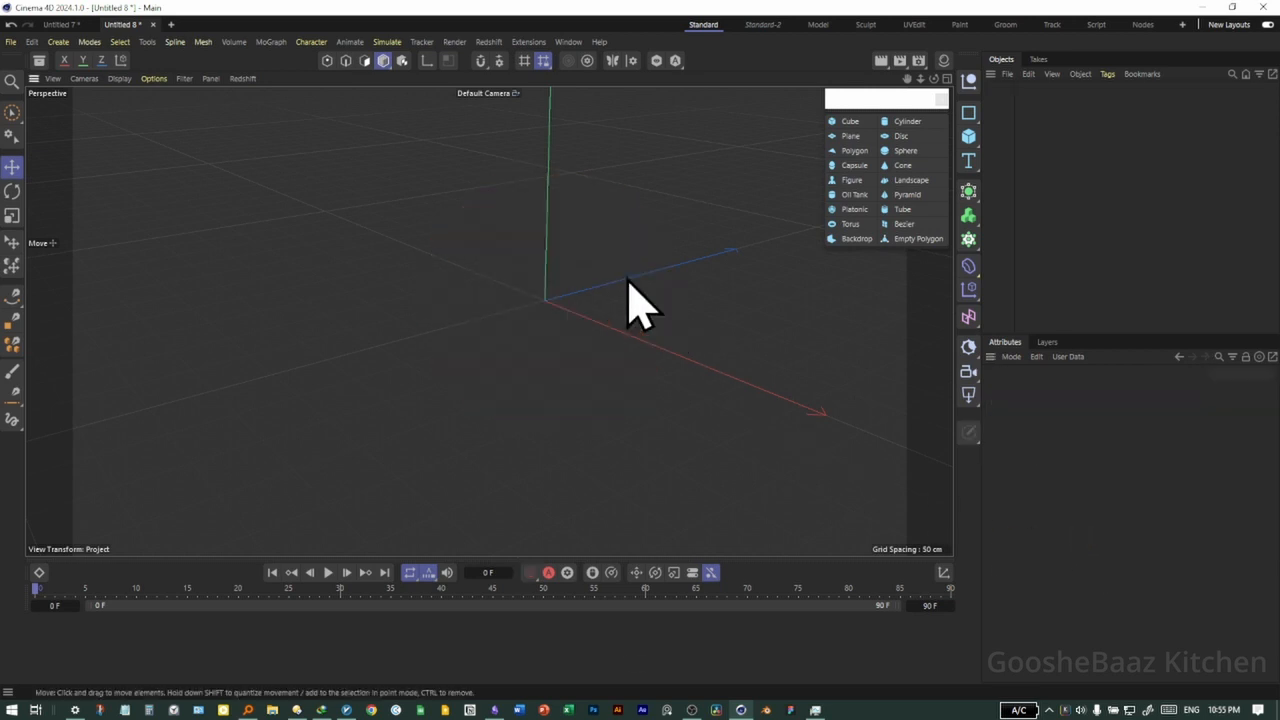
Add a disc primitive to the empty scene
{"action": "left_click", "coordinate": [901, 136]}
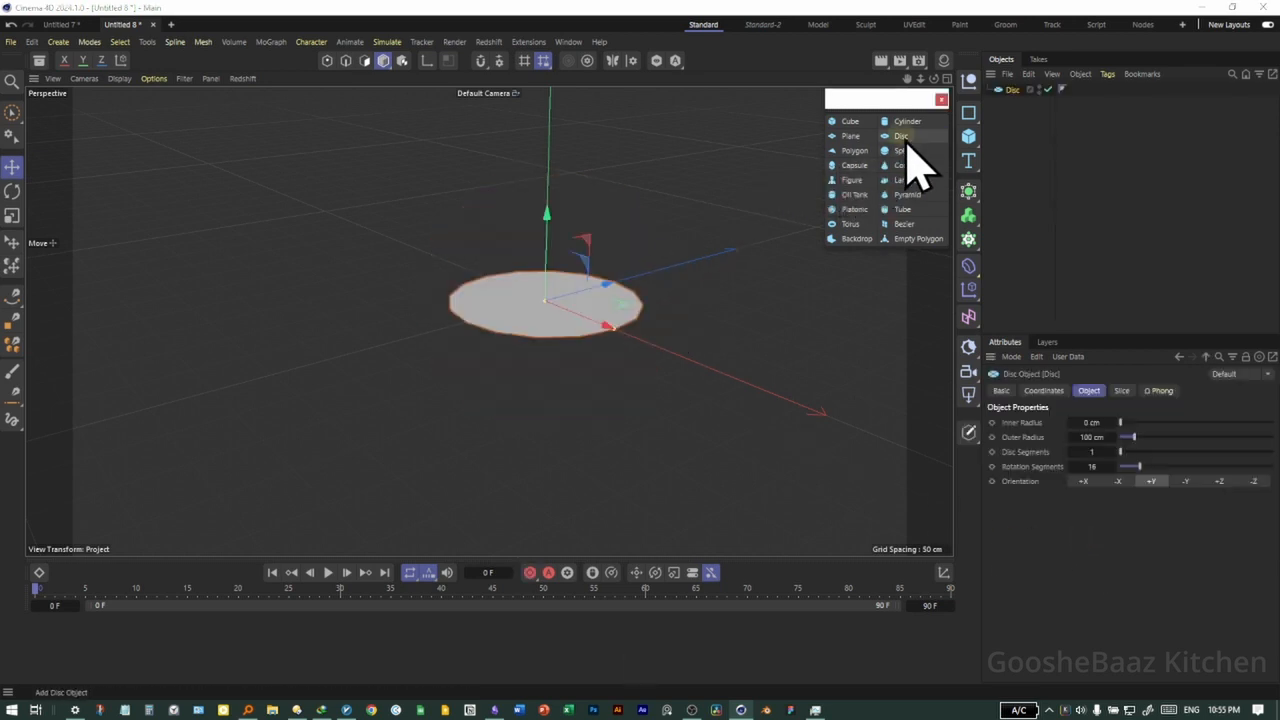
Enlarge the disc's outer radius to about 128 cm and reduce its rotation segments to 9
{"action": "left_click_drag", "start_coordinate": [1096, 436], "coordinate": [1130, 436]}
{"action": "left_click_drag", "start_coordinate": [674, 354], "coordinate": [636, 338]}
{"action": "mouse_move", "coordinate": [1071, 466]}
{"action": "left_mouse_down"}
{"action": "mouse_move", "coordinate": [1095, 466]}
{"action": "mouse_move", "coordinate": [1060, 466]}
{"action": "mouse_move", "coordinate": [1072, 466]}
{"action": "left_mouse_up"}
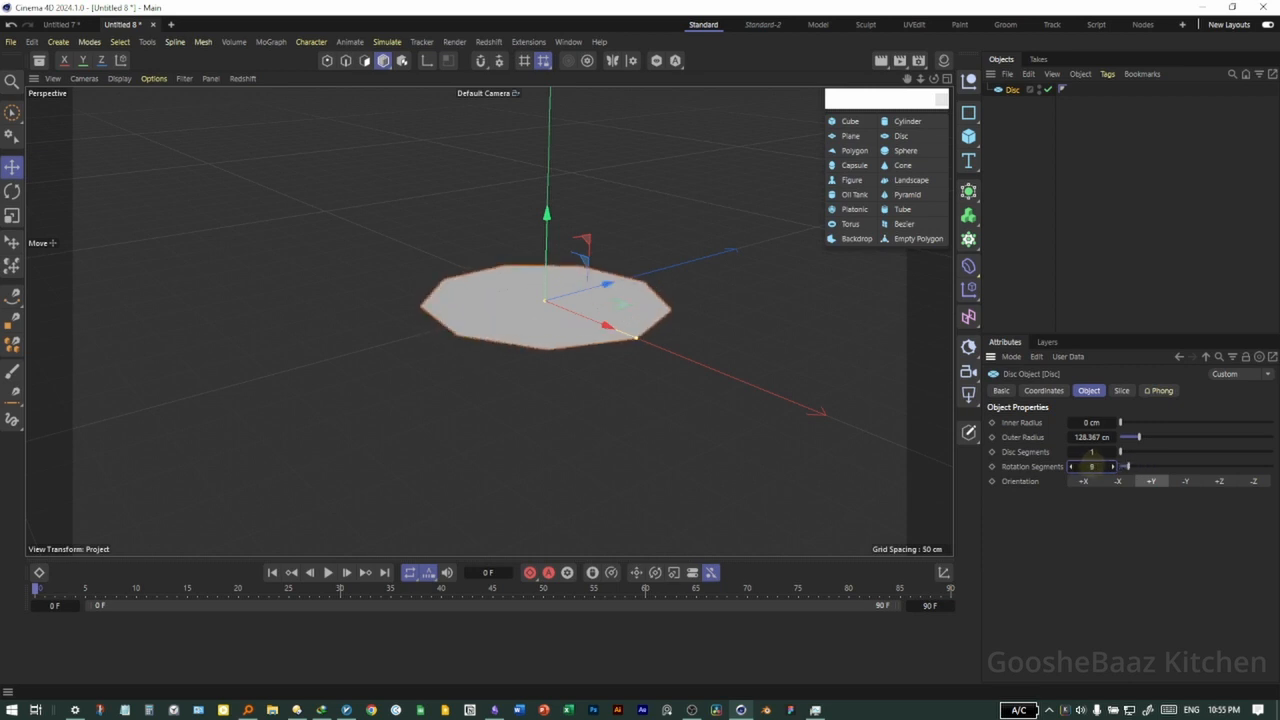
Delete the disc and close the floating primitives palette
{"action": "key", "text": "Delete"}
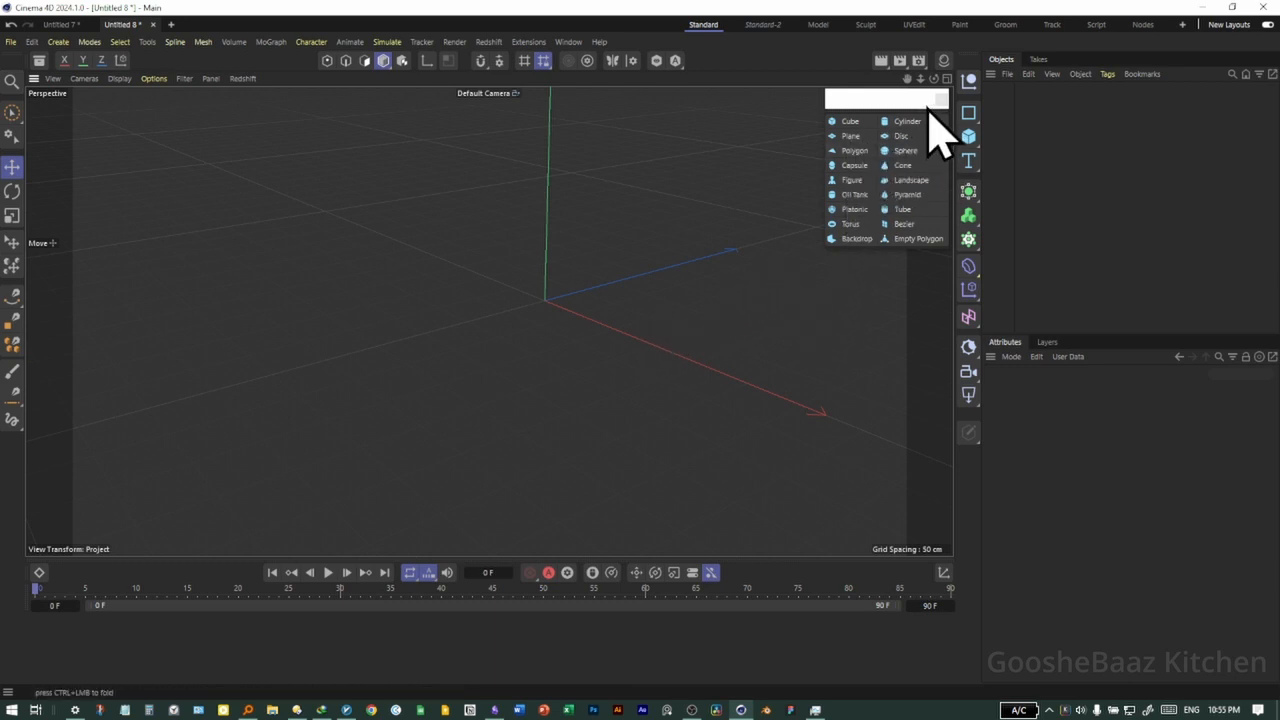
{"action": "left_click_drag", "start_coordinate": [933, 103], "coordinate": [852, 187]}
{"action": "left_click", "coordinate": [888, 186]}
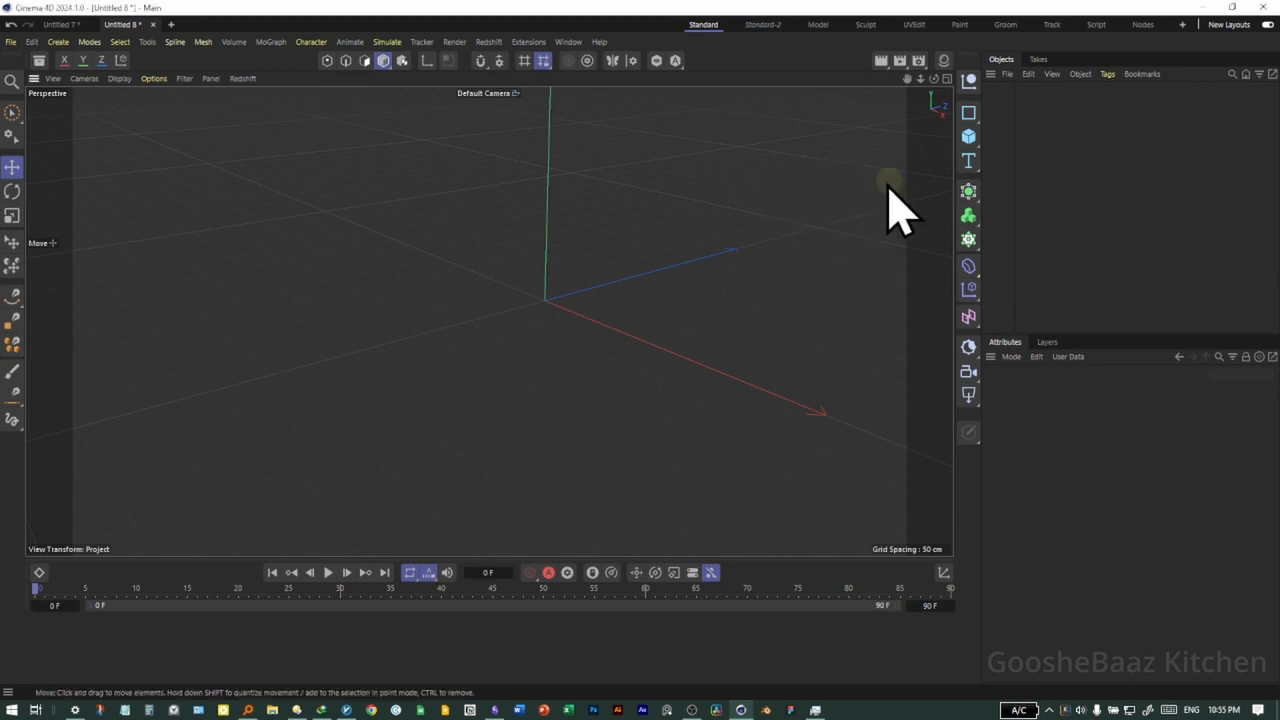
Add a pyramid primitive to the empty scene and select it in the viewport
{"action": "left_click", "coordinate": [970, 140]}
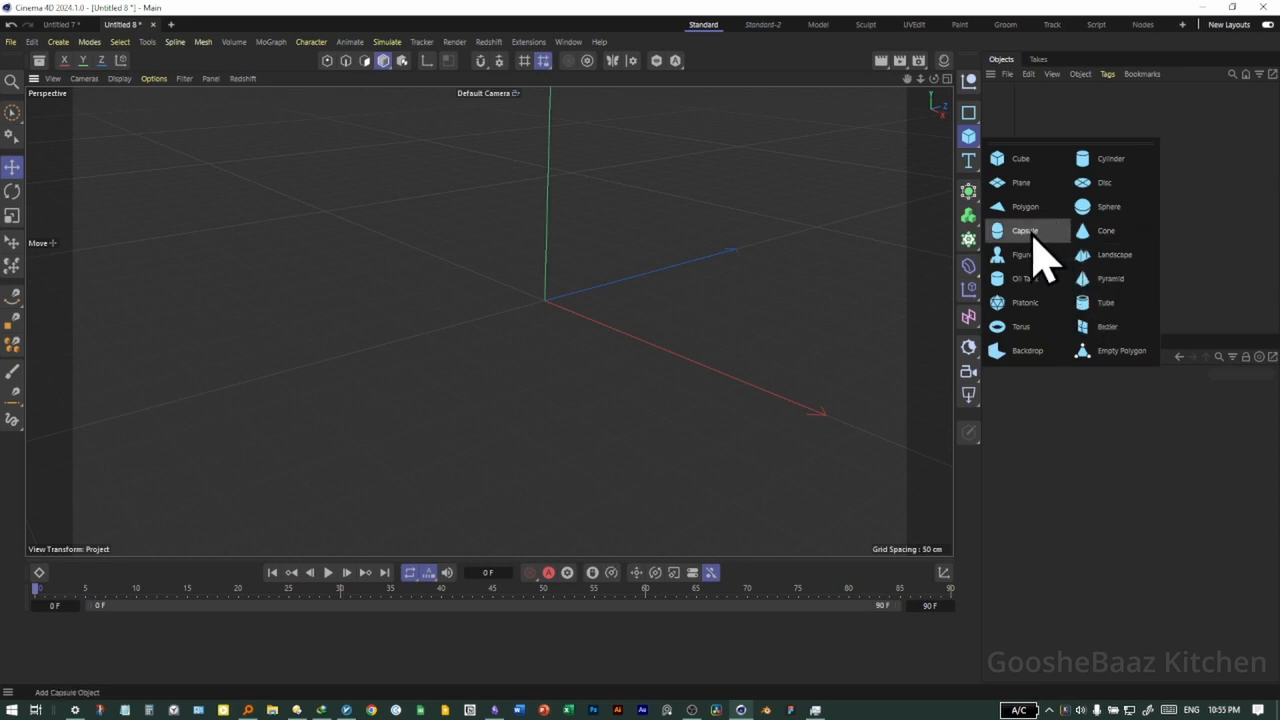
{"action": "left_click", "coordinate": [1110, 279]}
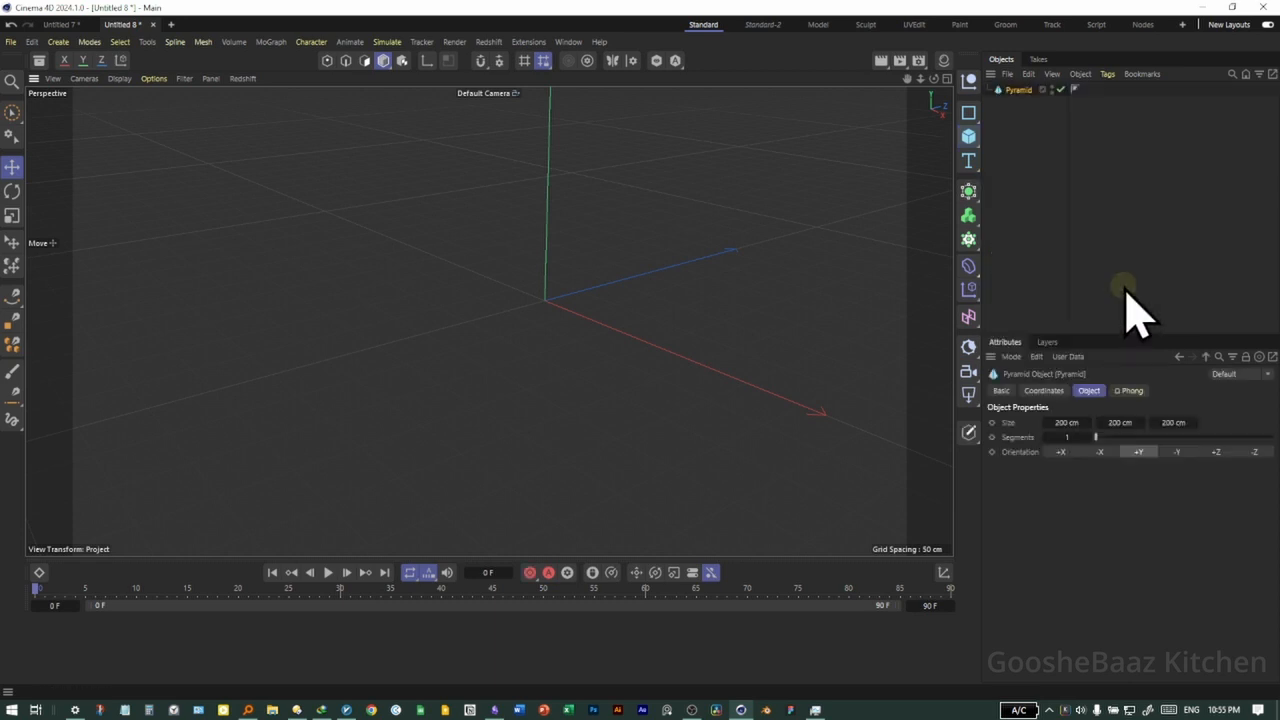
{"action": "left_click", "coordinate": [677, 323]}
{"action": "left_click", "coordinate": [621, 344]}
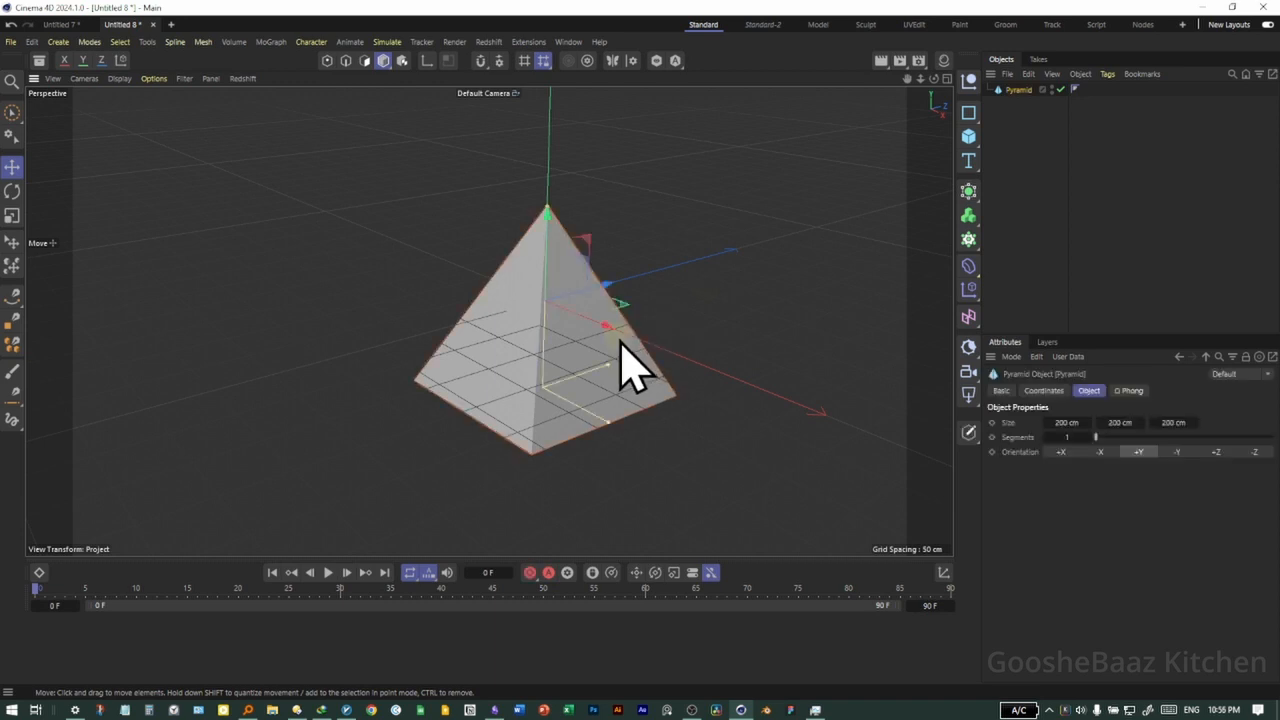
Examine the pyramid from different angles in the perspective view and compare it with the four-view layout
{"action": "left_click_drag", "start_coordinate": [659, 385], "coordinate": [523, 371], "text": "alt"}
{"action": "mouse_move", "coordinate": [523, 371]}
{"action": "right_mouse_down", "text": "alt"}
{"action": "mouse_move", "coordinate": [632, 312]}
{"action": "mouse_move", "coordinate": [514, 371]}
{"action": "right_mouse_up", "text": "alt"}
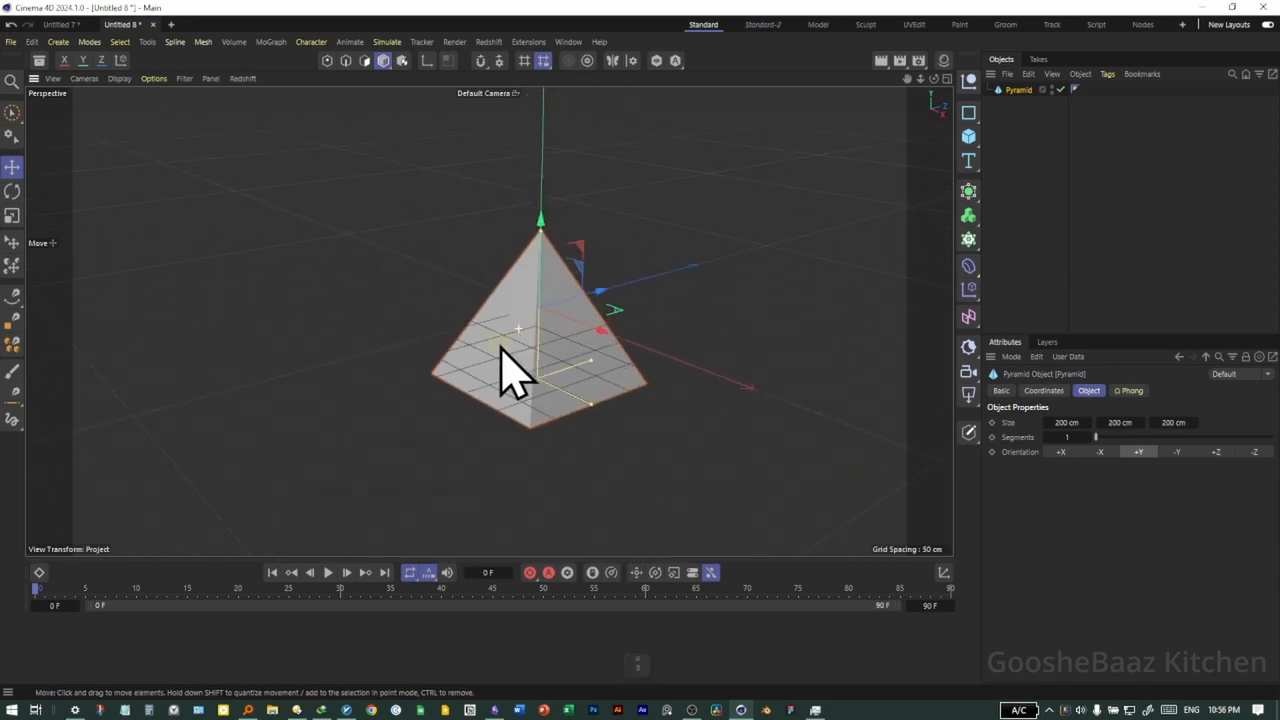
{"action": "left_click_drag", "start_coordinate": [514, 371], "coordinate": [463, 309], "text": "alt"}
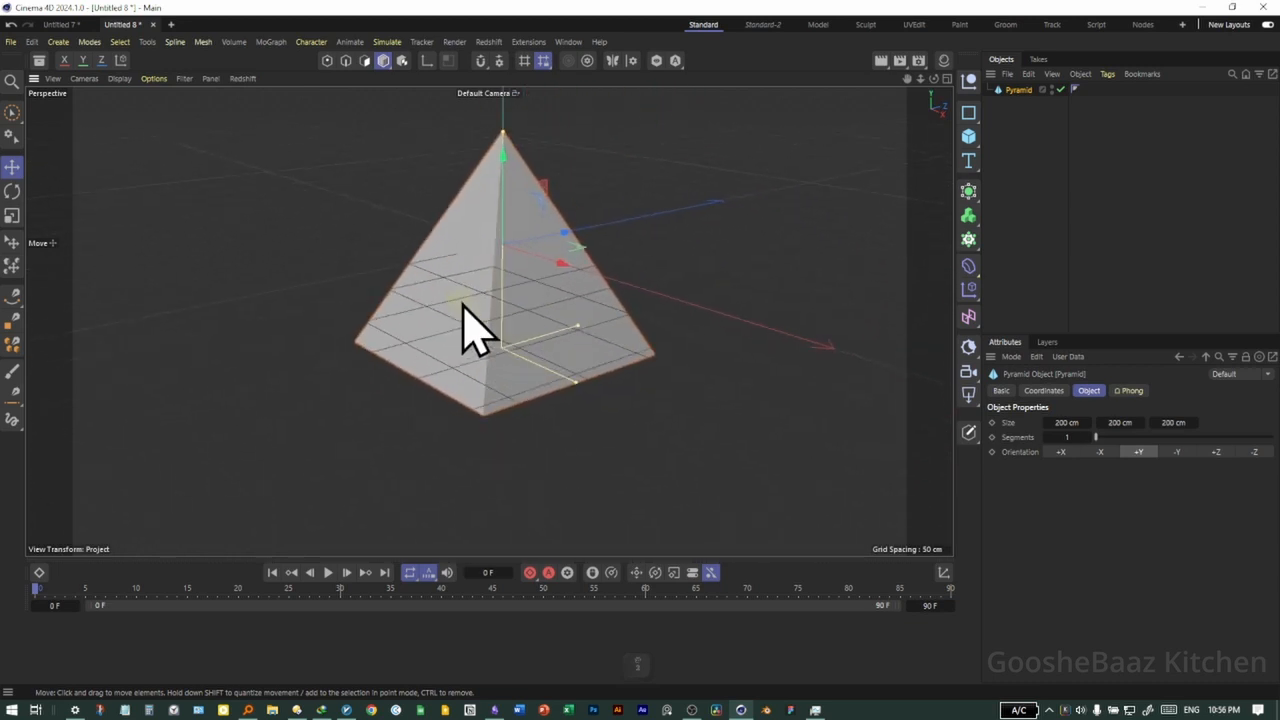
{"action": "middle_click", "coordinate": [500, 320]}
{"action": "middle_click", "coordinate": [370, 245]}
{"action": "middle_click", "coordinate": [400, 270]}
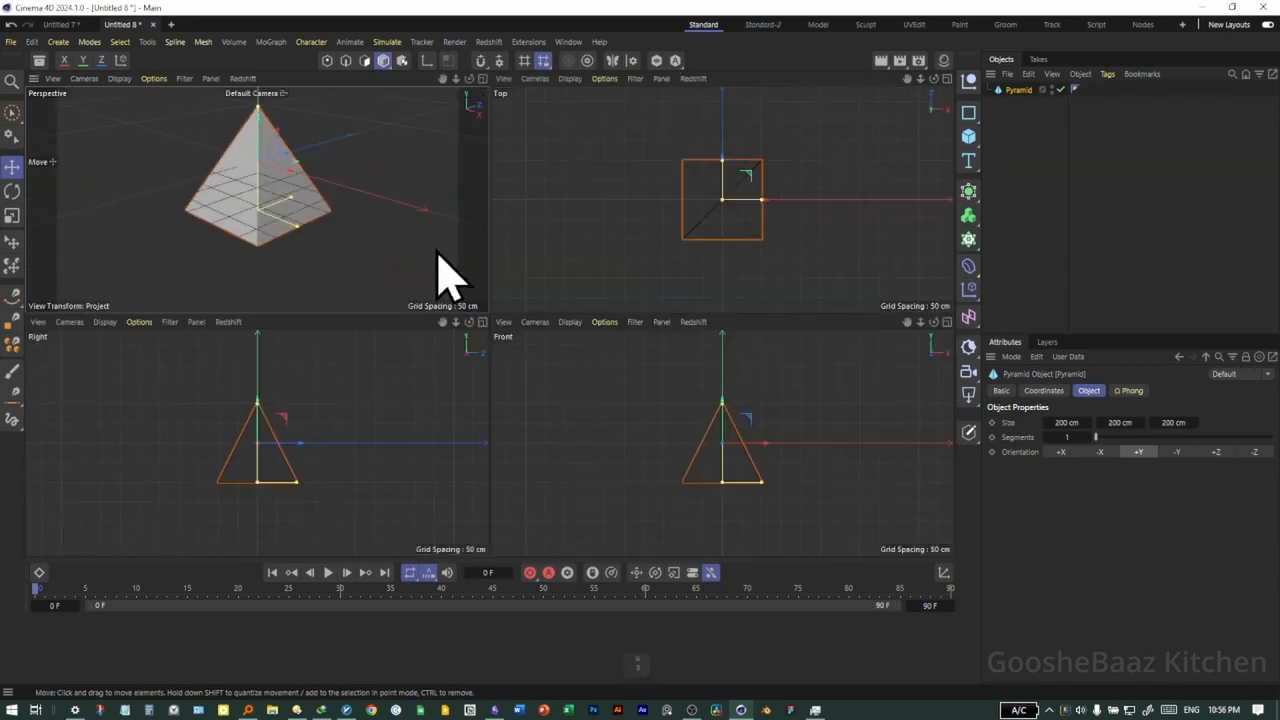
{"action": "middle_click", "coordinate": [455, 280]}
{"action": "middle_click", "coordinate": [430, 280]}
Examine the pyramid in the maximized front view, shifting and zooming the view around it
{"action": "middle_click", "coordinate": [732, 485]}
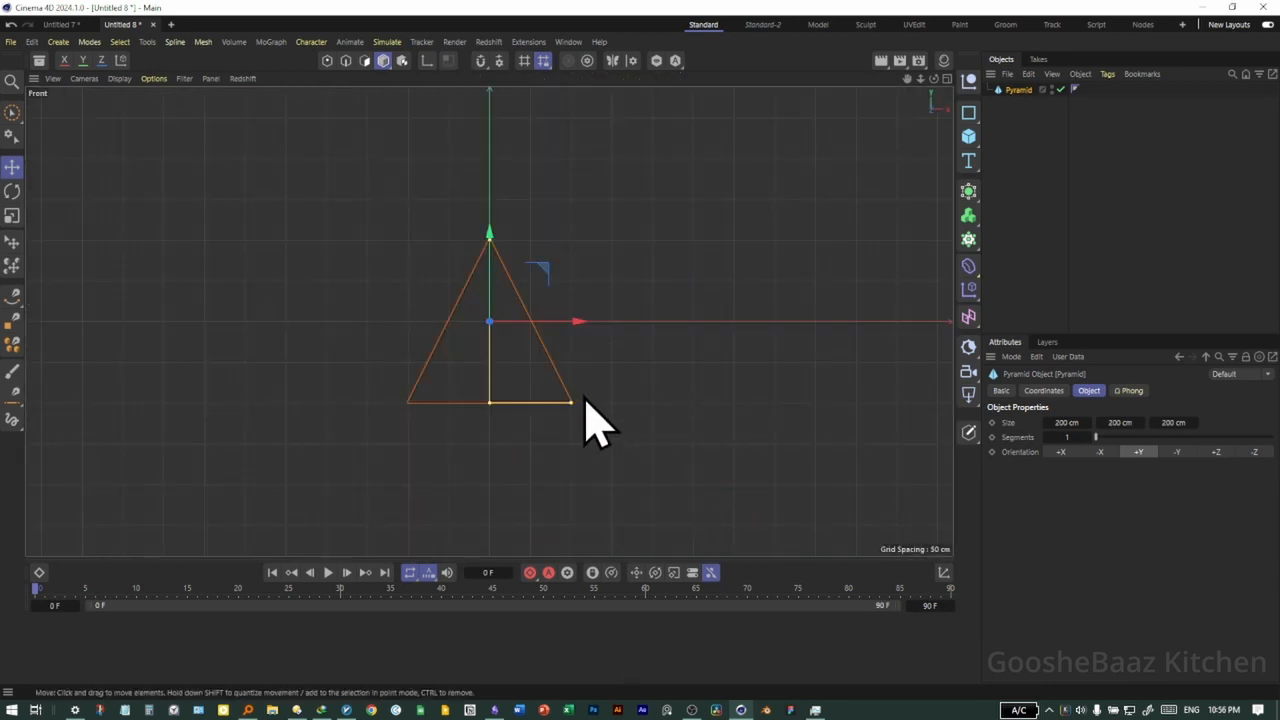
{"action": "mouse_move", "coordinate": [522, 420]}
{"action": "middle_mouse_down", "text": "alt"}
{"action": "mouse_move", "coordinate": [619, 416]}
{"action": "mouse_move", "coordinate": [561, 456]}
{"action": "mouse_move", "coordinate": [542, 405]}
{"action": "middle_mouse_up", "text": "alt"}
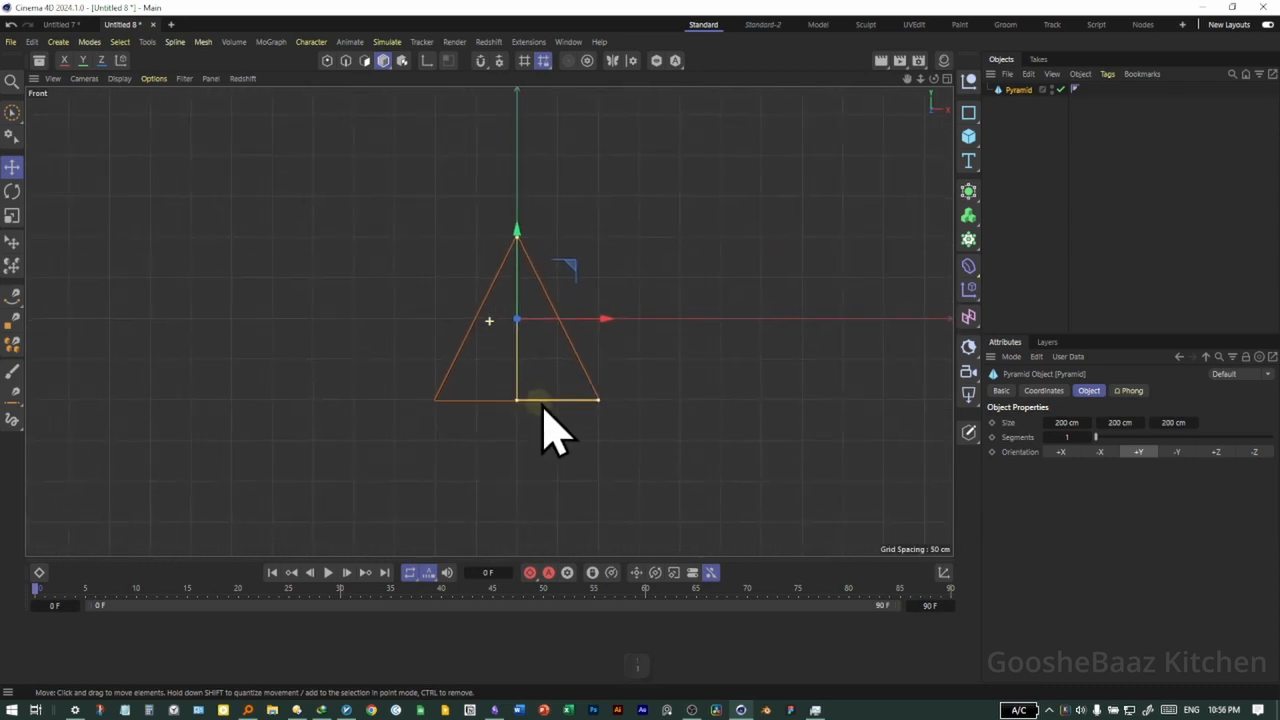
{"action": "mouse_move", "coordinate": [533, 341]}
{"action": "right_mouse_down", "text": "alt"}
{"action": "mouse_move", "coordinate": [576, 342]}
{"action": "mouse_move", "coordinate": [545, 359]}
{"action": "right_mouse_up", "text": "alt"}
{"action": "mouse_move", "coordinate": [578, 388]}
{"action": "middle_mouse_down", "text": "alt"}
{"action": "mouse_move", "coordinate": [523, 414]}
{"action": "mouse_move", "coordinate": [588, 403]}
{"action": "middle_mouse_up", "text": "alt"}
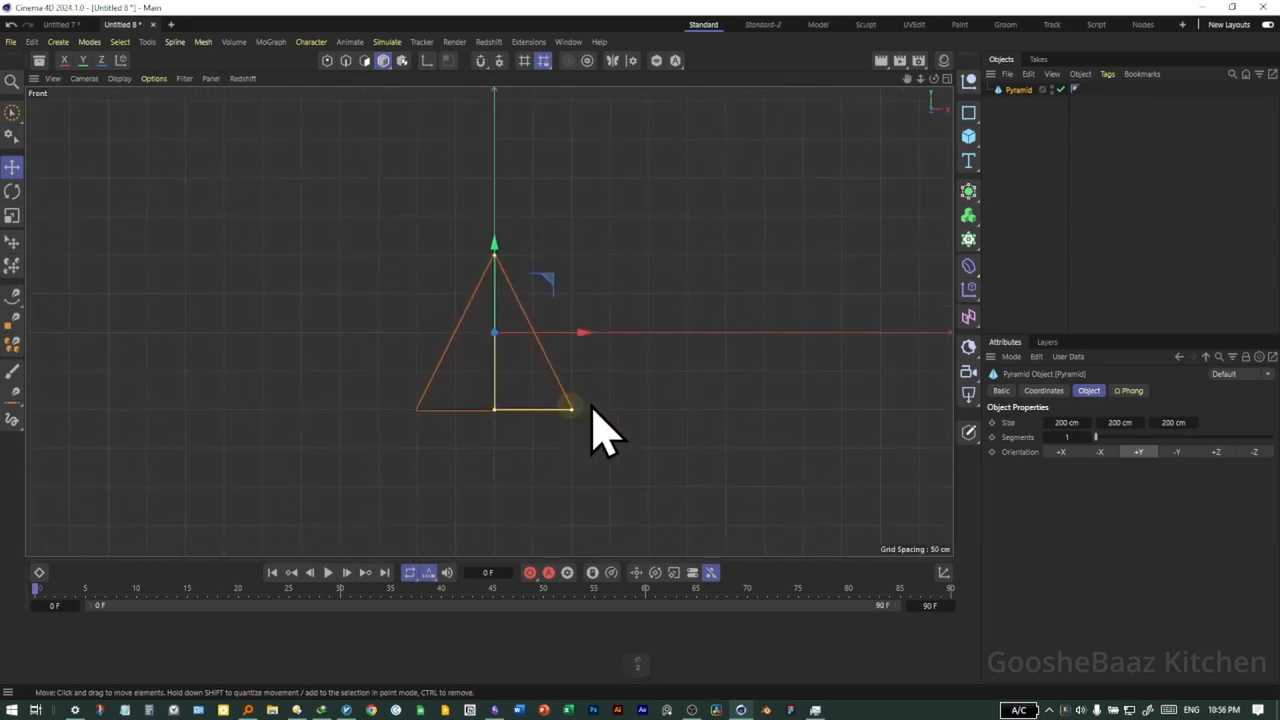
Inspect the pyramid in the top and right views and return to the maximized perspective view
{"action": "middle_click", "coordinate": [650, 374]}
{"action": "middle_click", "coordinate": [686, 232]}
{"action": "mouse_move", "coordinate": [502, 331]}
{"action": "right_mouse_down", "text": "alt"}
{"action": "mouse_move", "coordinate": [593, 317]}
{"action": "mouse_move", "coordinate": [542, 324]}
{"action": "mouse_move", "coordinate": [561, 333]}
{"action": "mouse_move", "coordinate": [514, 357]}
{"action": "right_mouse_up", "text": "alt"}
{"action": "middle_click", "coordinate": [514, 357]}
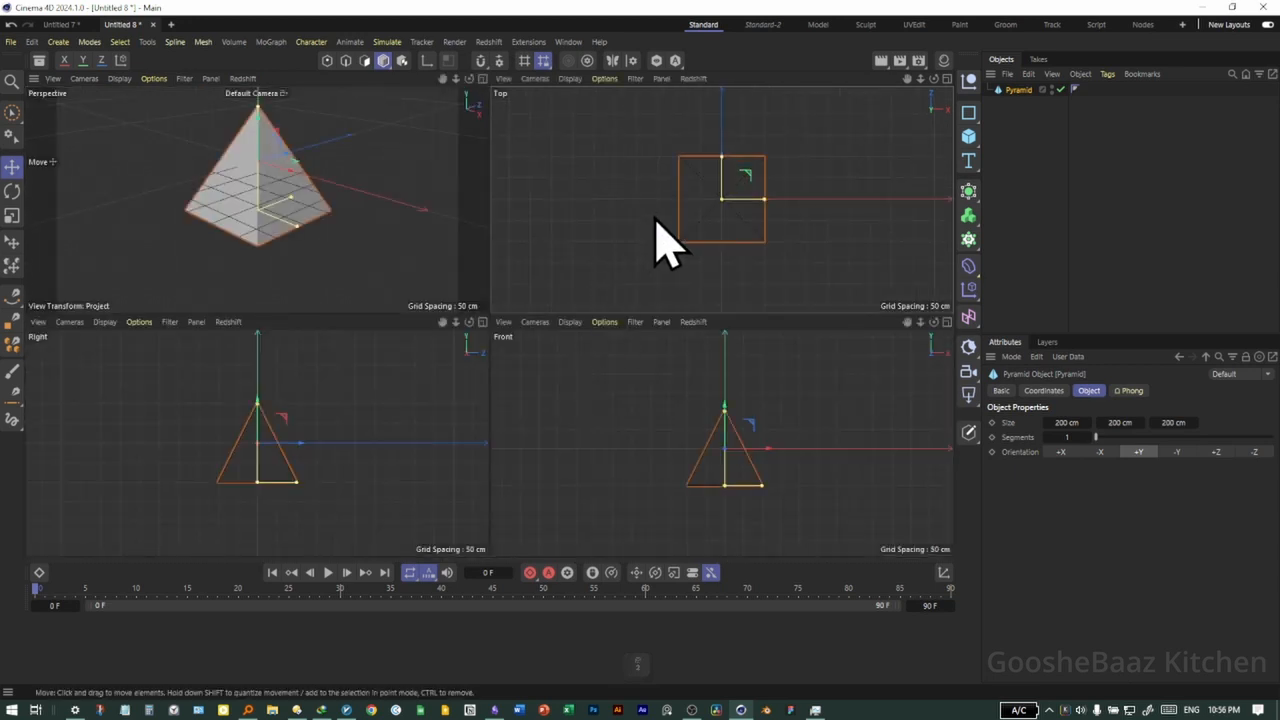
{"action": "middle_click", "coordinate": [323, 212]}
{"action": "middle_click", "coordinate": [478, 276]}
{"action": "middle_click", "coordinate": [414, 372]}
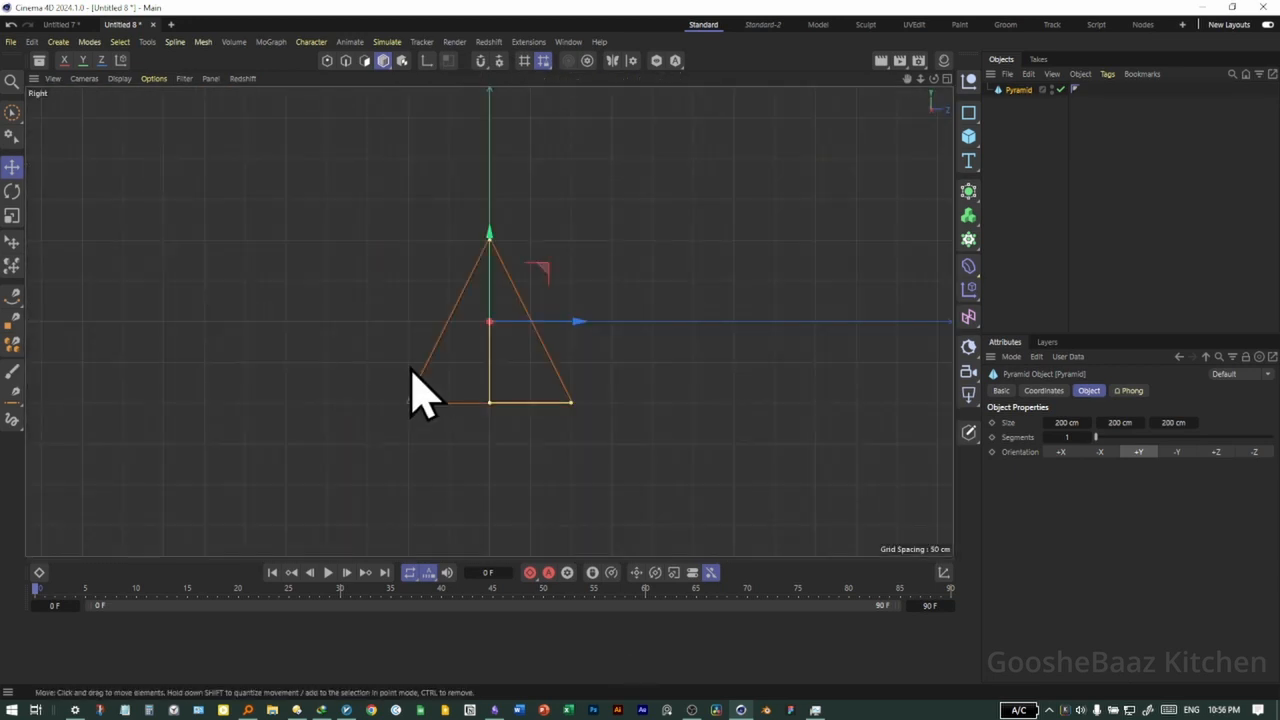
{"action": "middle_click", "coordinate": [414, 372]}
{"action": "middle_click", "coordinate": [330, 266]}
{"action": "middle_click_drag", "start_coordinate": [514, 343], "coordinate": [523, 386], "text": "alt"}
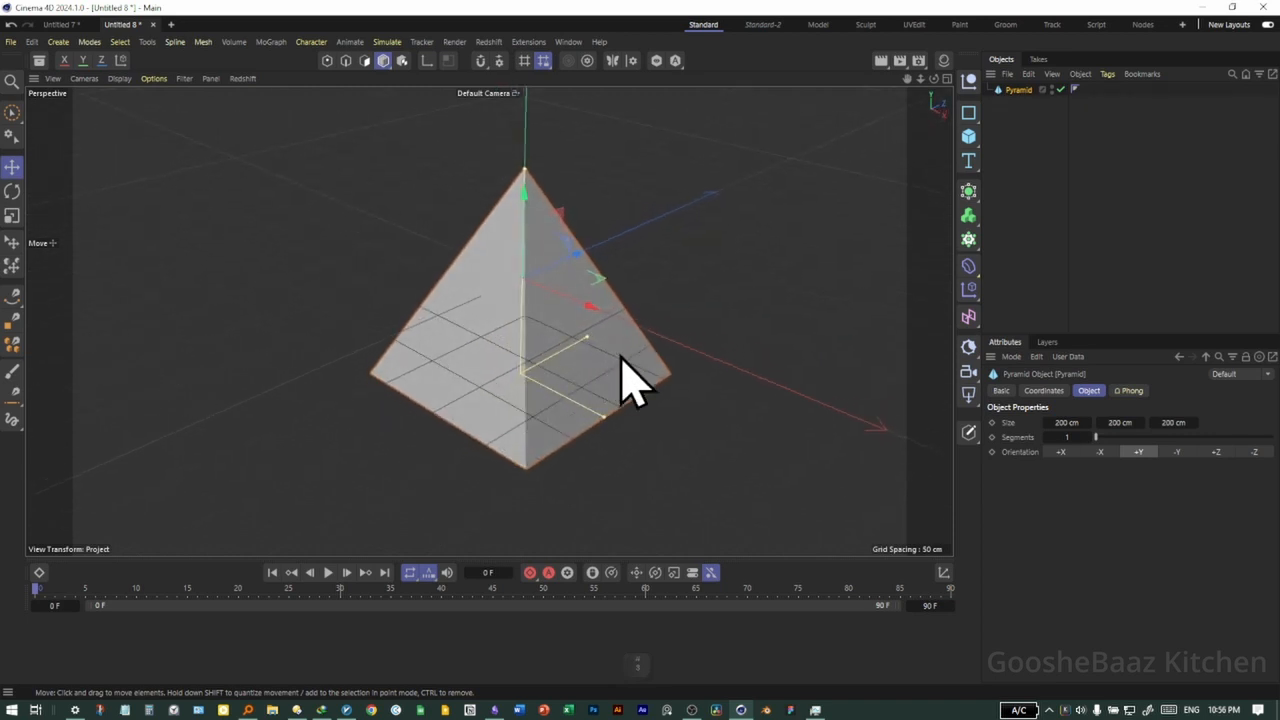
Resize the pyramid freehand to about 235.5 cm in X, 184 cm in Y and 226.3 cm in Z
{"action": "mouse_move", "coordinate": [605, 422]}
{"action": "left_mouse_down"}
{"action": "mouse_move", "coordinate": [674, 486]}
{"action": "mouse_move", "coordinate": [587, 410]}
{"action": "left_mouse_up"}
{"action": "left_click_drag", "start_coordinate": [546, 362], "coordinate": [602, 419]}
{"action": "left_click_drag", "start_coordinate": [1067, 422], "coordinate": [1026, 420]}
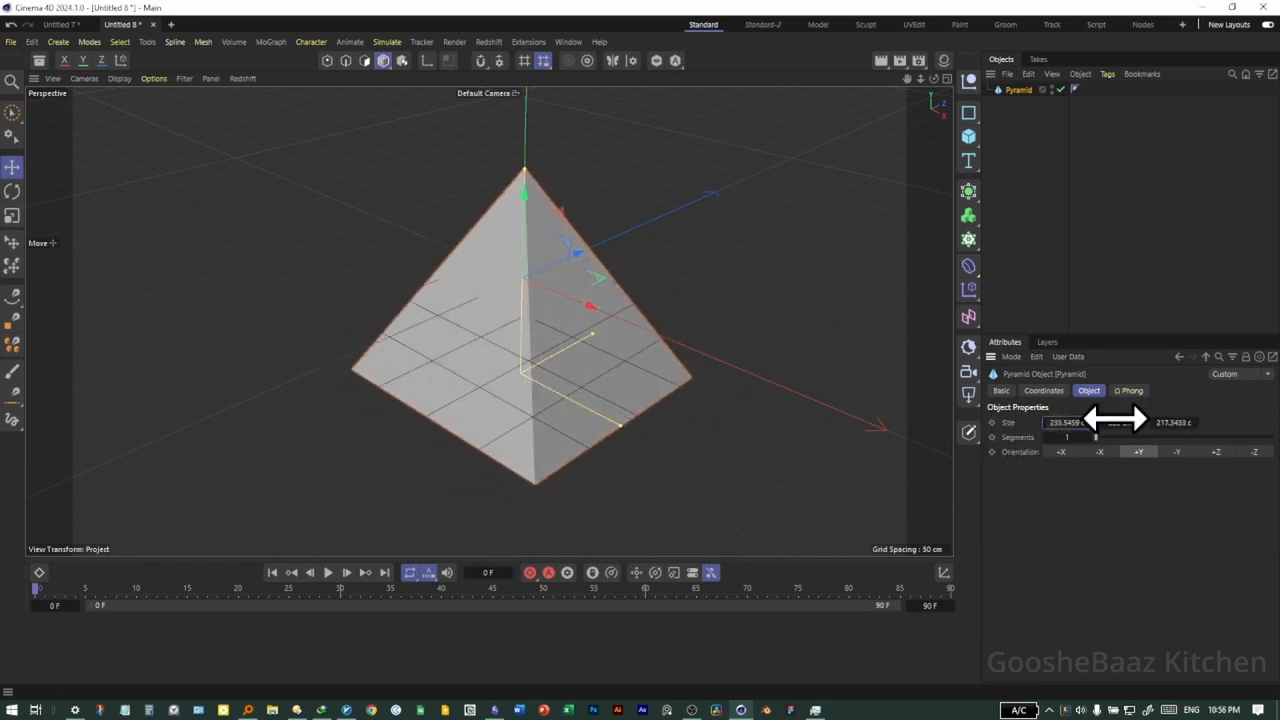
{"action": "left_click_drag", "start_coordinate": [1114, 417], "coordinate": [1184, 421]}
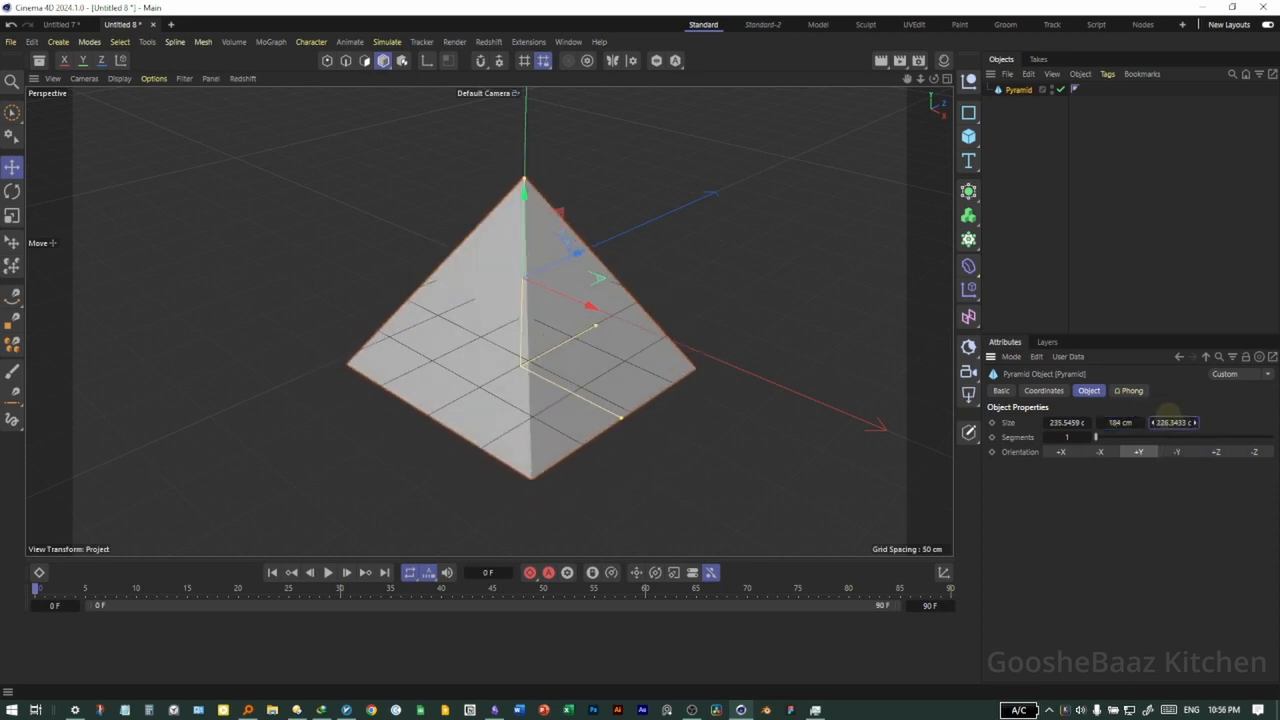
Try the pyramid's +X, -X, -Y and +Z orientations and set the orientation back to +Y
{"action": "left_click", "coordinate": [1098, 452]}
{"action": "left_click", "coordinate": [1060, 452]}
{"action": "left_click", "coordinate": [1099, 452]}
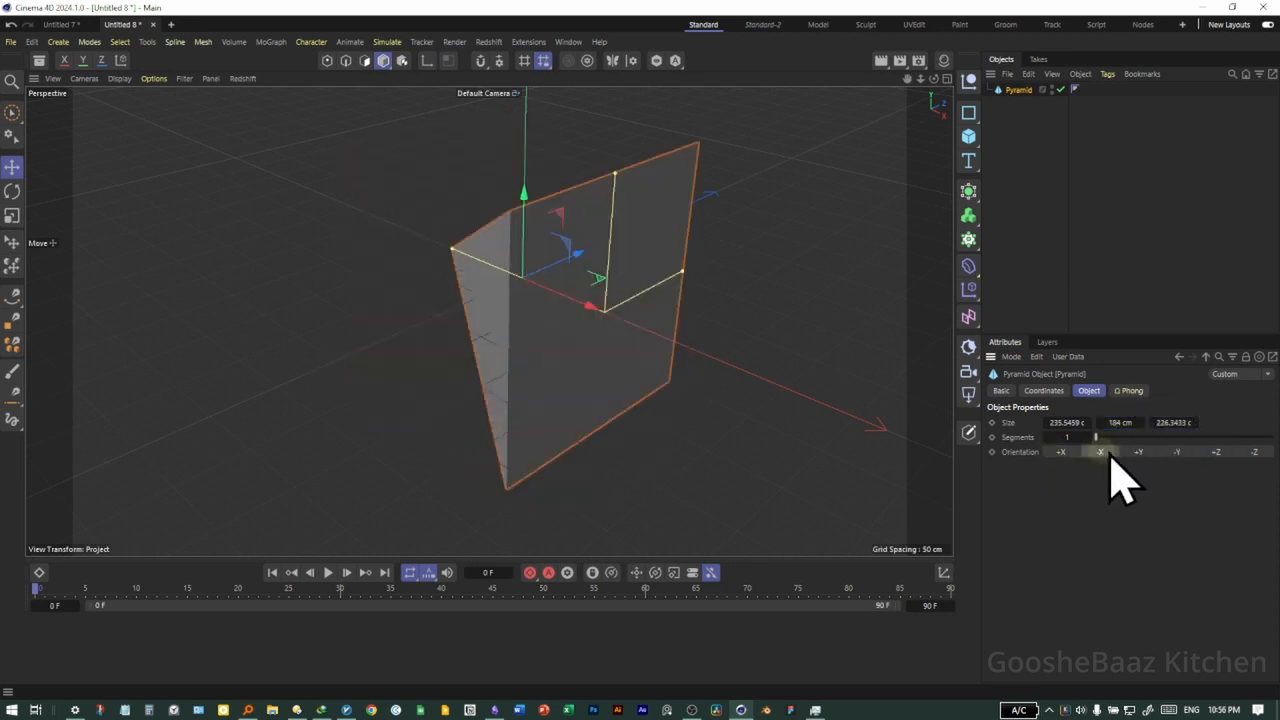
{"action": "left_click", "coordinate": [1177, 452]}
{"action": "left_click", "coordinate": [1216, 452]}
{"action": "left_click", "coordinate": [1138, 452]}
{"action": "left_click", "coordinate": [1061, 452]}
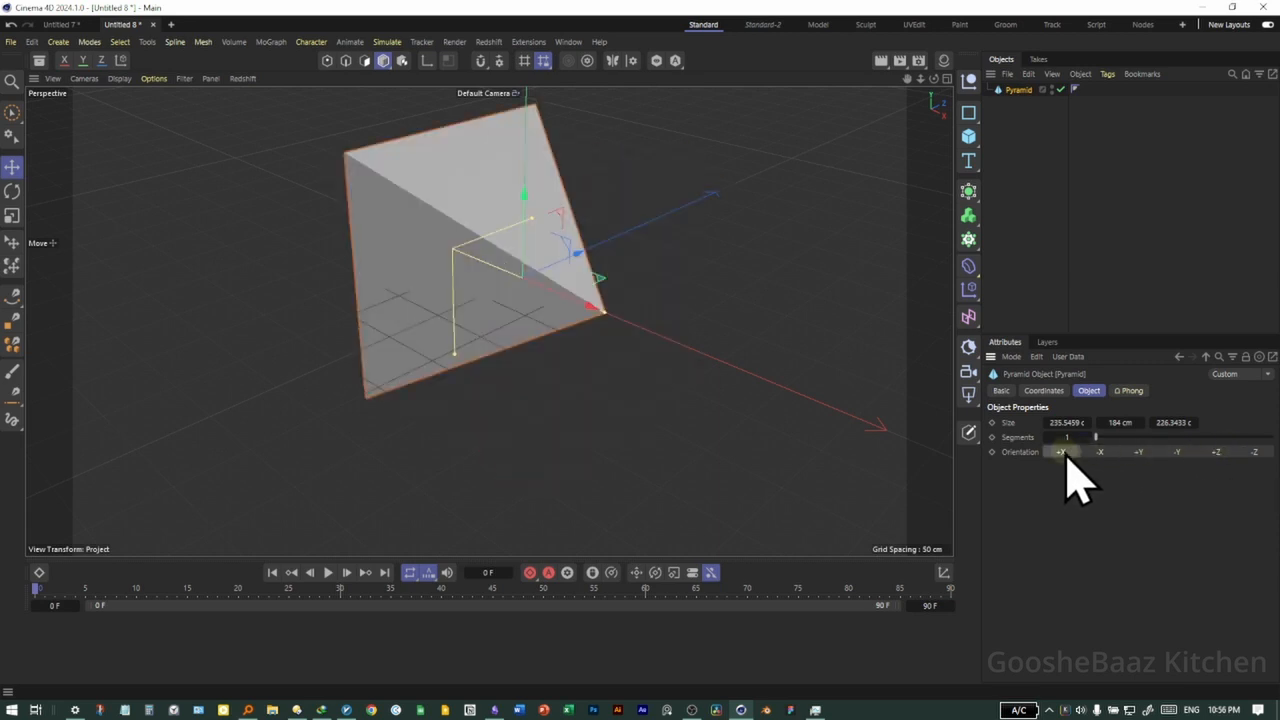
{"action": "left_click", "coordinate": [1138, 452]}
Reselect the pyramid and move it freehand with the Move tool, down along its Y axis and across the scene
{"action": "left_click", "coordinate": [706, 436]}
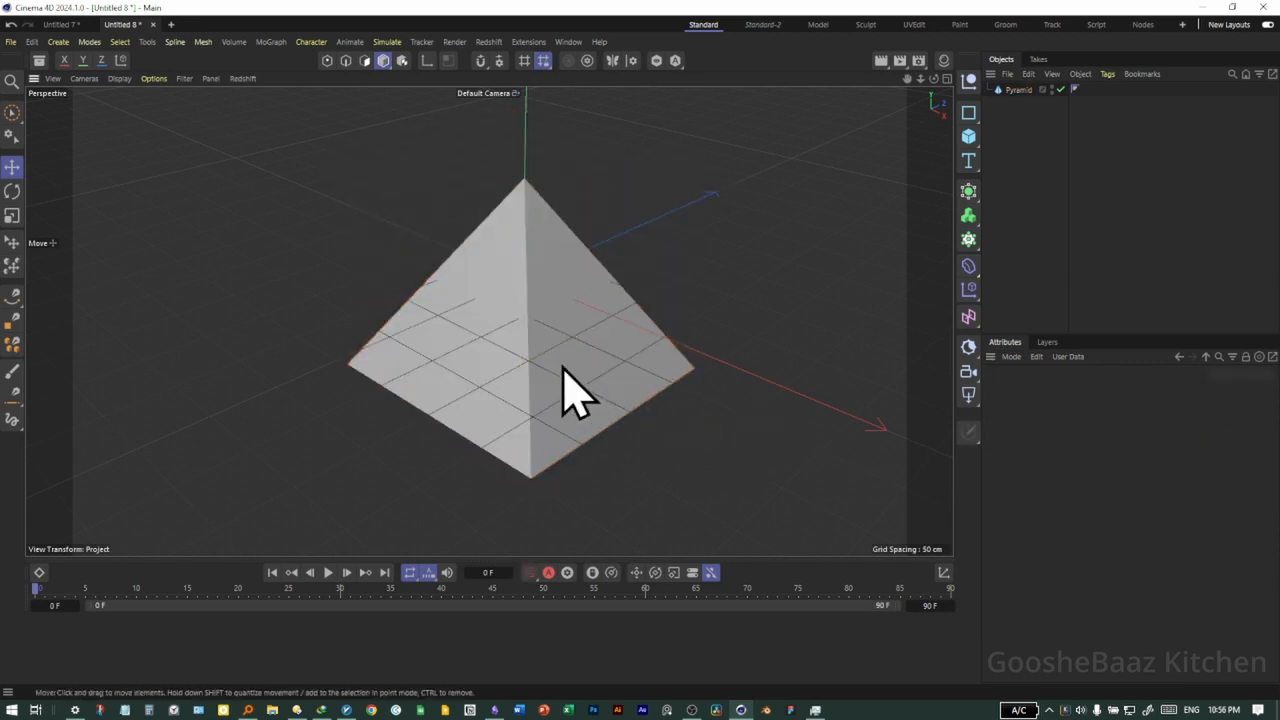
{"action": "left_click", "coordinate": [543, 352]}
{"action": "left_click_drag", "start_coordinate": [649, 430], "coordinate": [677, 414]}
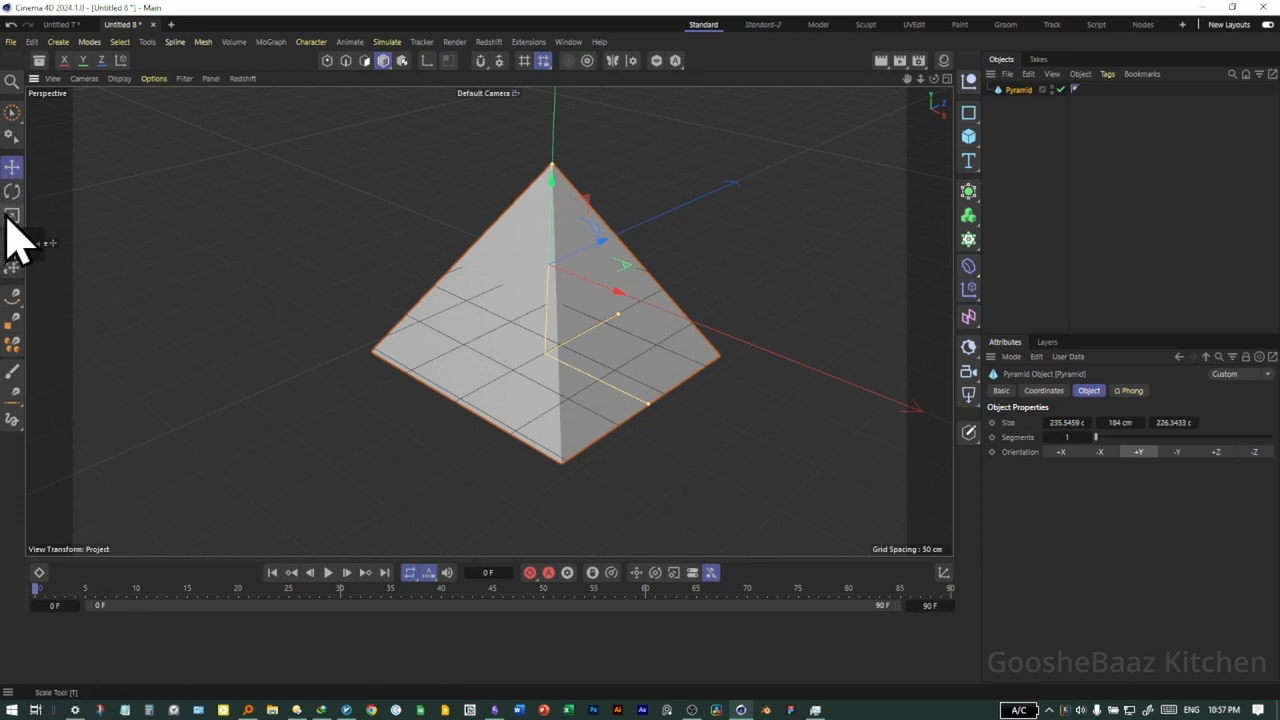
{"action": "left_click", "coordinate": [13, 167]}
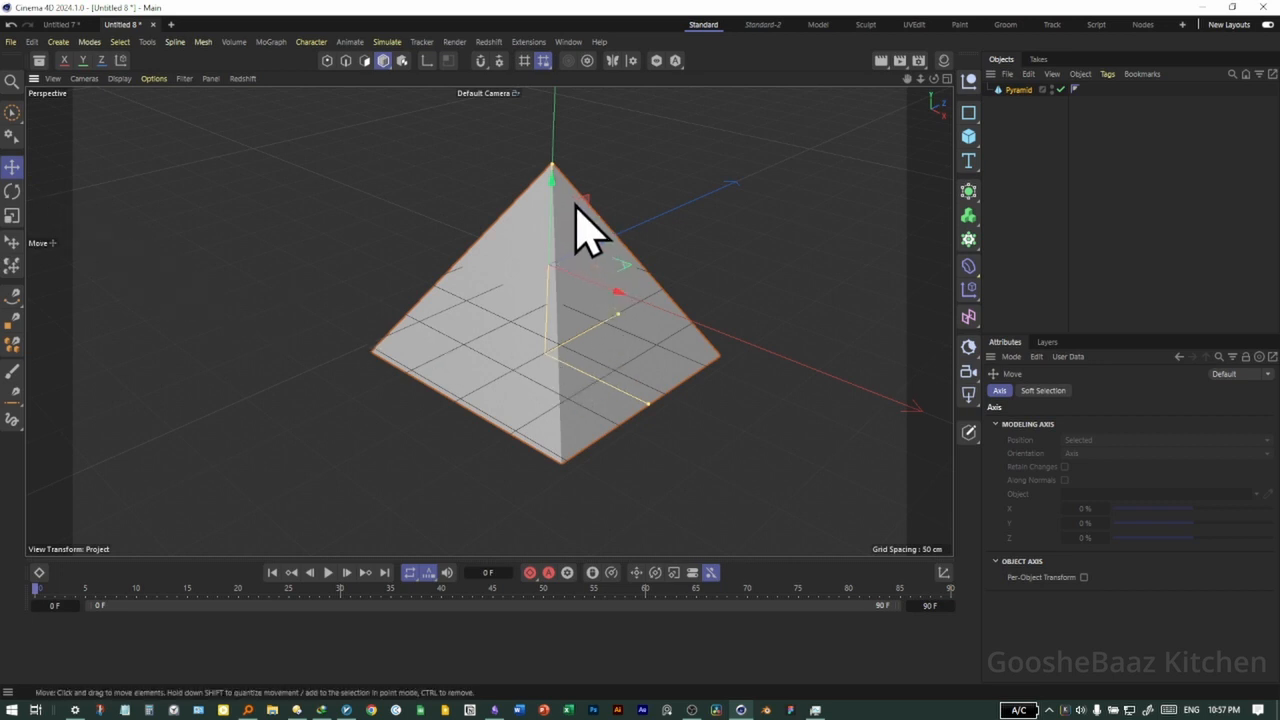
{"action": "mouse_move", "coordinate": [552, 203]}
{"action": "left_mouse_down"}
{"action": "mouse_move", "coordinate": [552, 158]}
{"action": "mouse_move", "coordinate": [558, 224]}
{"action": "left_mouse_up"}
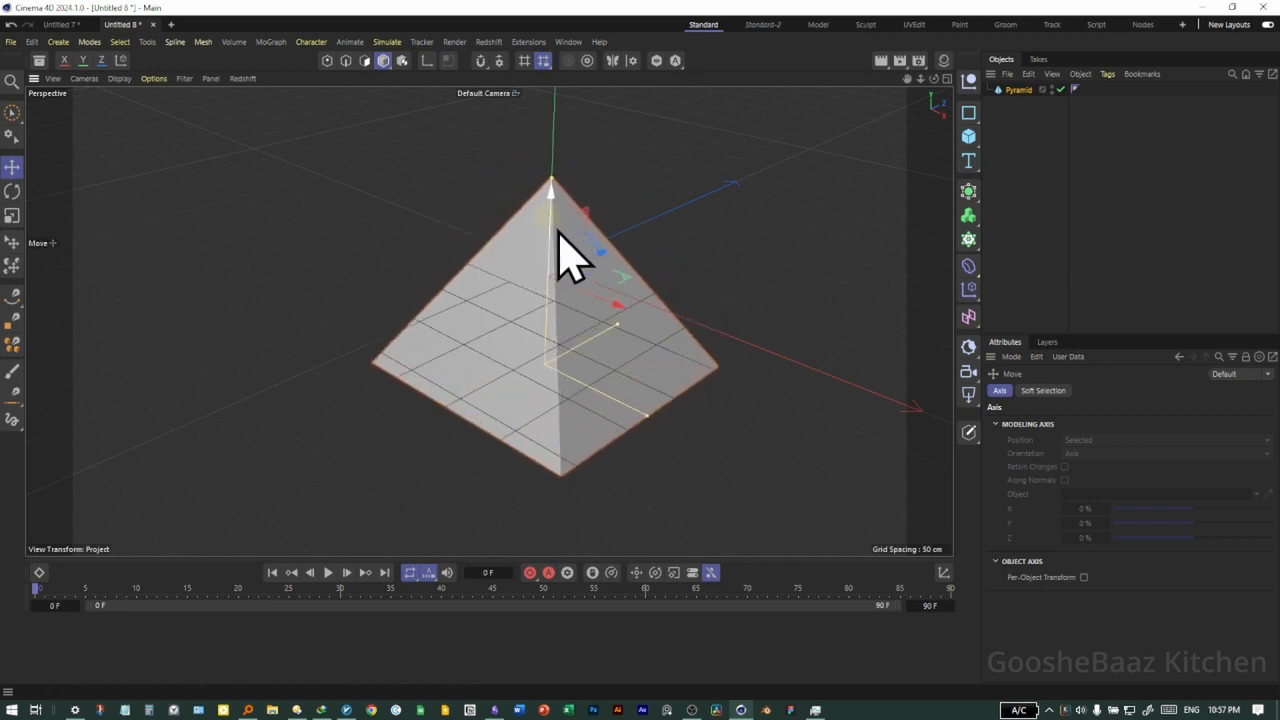
{"action": "left_click_drag", "start_coordinate": [584, 268], "coordinate": [566, 296]}
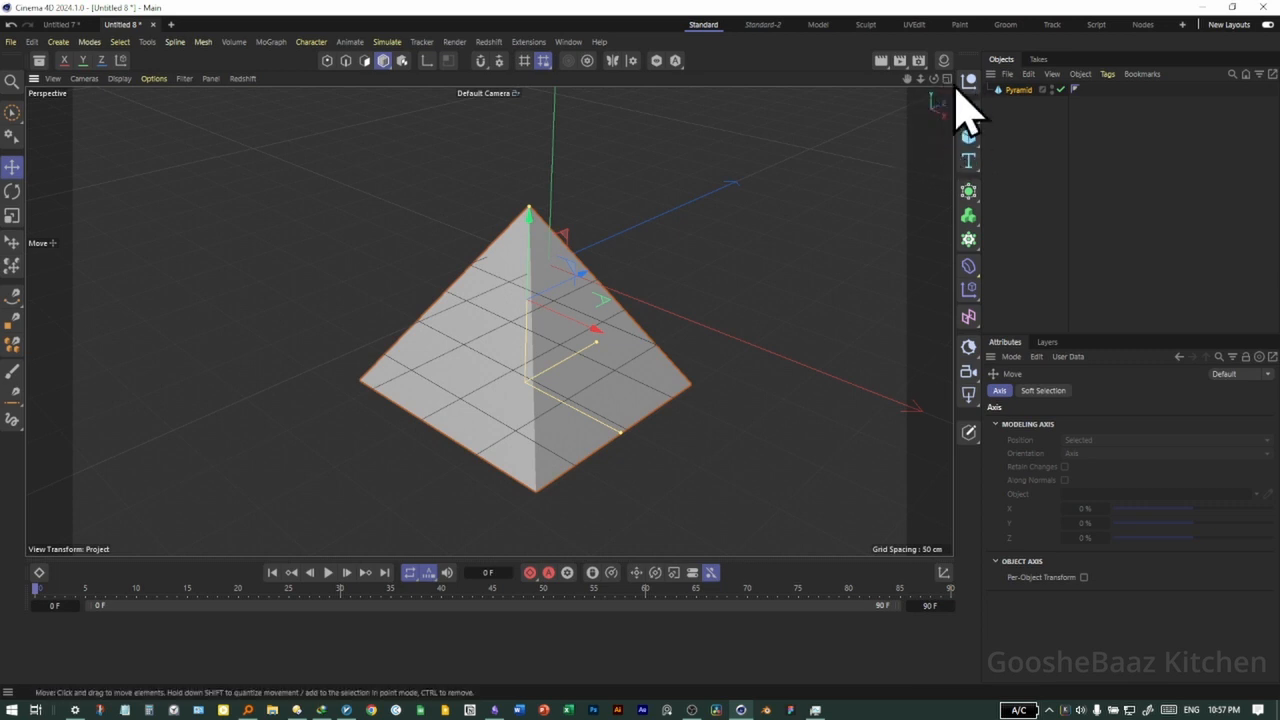
{"action": "left_click_drag", "start_coordinate": [566, 296], "coordinate": [749, 191]}
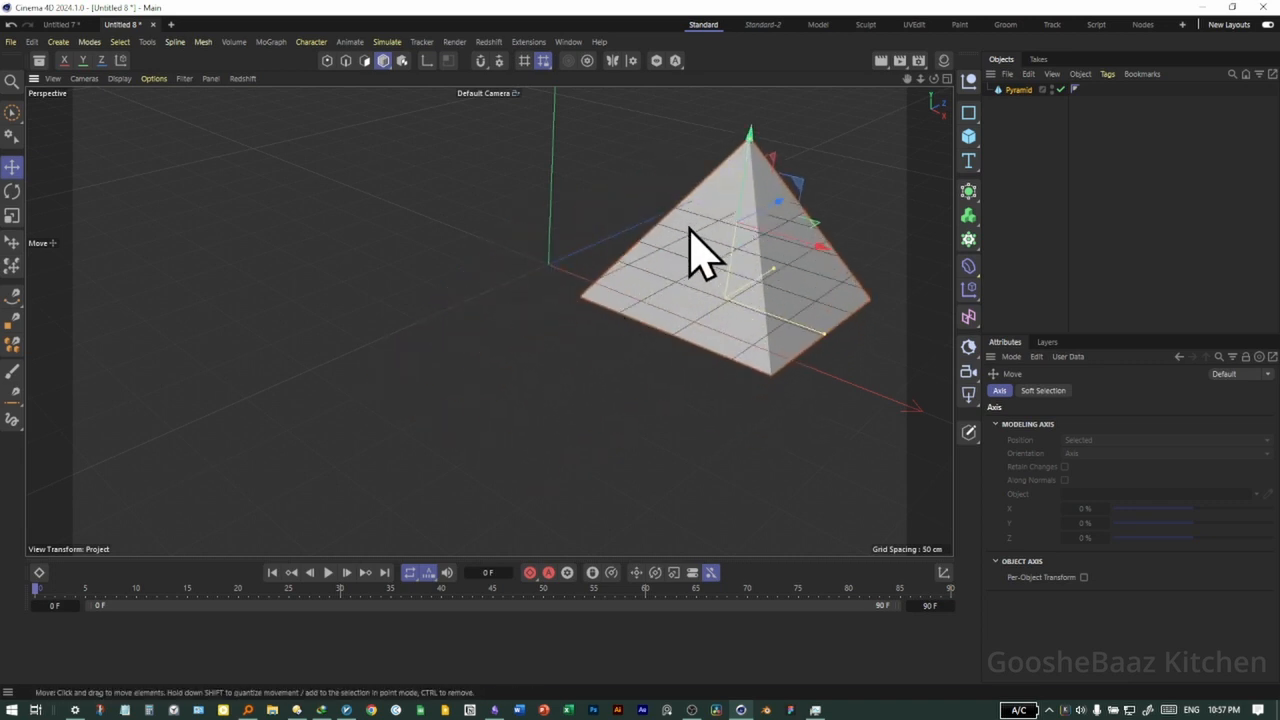
{"action": "left_click_drag", "start_coordinate": [690, 228], "coordinate": [571, 363]}
{"action": "right_click_drag", "start_coordinate": [622, 376], "coordinate": [514, 397], "text": "alt"}
In the four-view layout, raise the pyramid in the front view and shift it along X in the top view
{"action": "middle_click", "coordinate": [631, 326]}
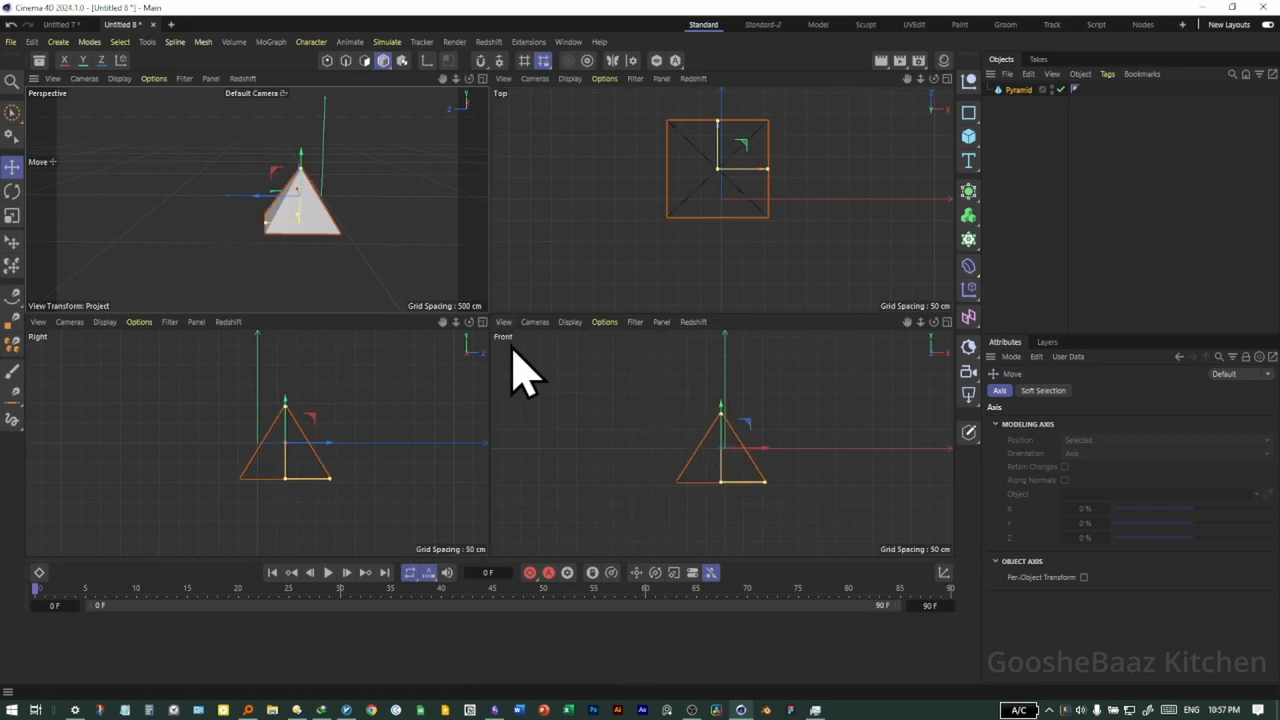
{"action": "left_click", "coordinate": [720, 404]}
{"action": "mouse_move", "coordinate": [720, 405]}
{"action": "left_mouse_down"}
{"action": "mouse_move", "coordinate": [723, 383]}
{"action": "mouse_move", "coordinate": [712, 426]}
{"action": "mouse_move", "coordinate": [723, 380]}
{"action": "mouse_move", "coordinate": [723, 392]}
{"action": "left_mouse_up"}
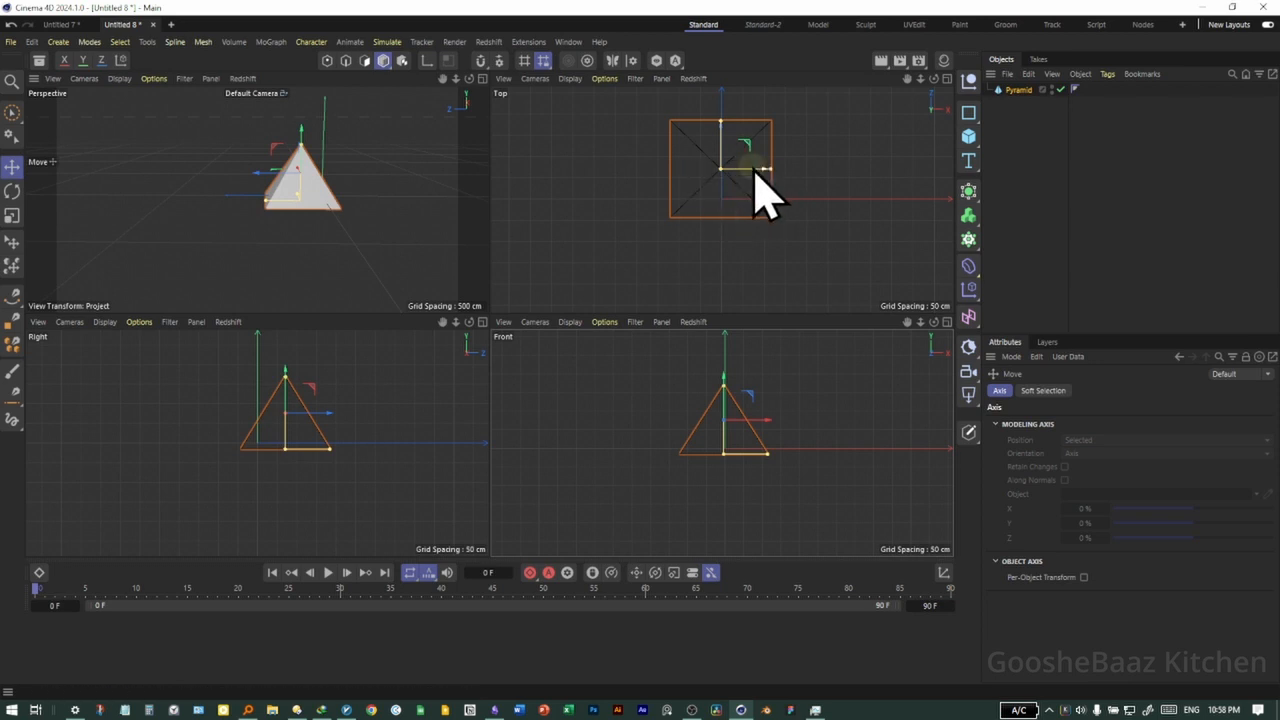
{"action": "left_click_drag", "start_coordinate": [753, 168], "coordinate": [738, 214]}
{"action": "left_click_drag", "start_coordinate": [294, 271], "coordinate": [380, 250], "text": "alt"}
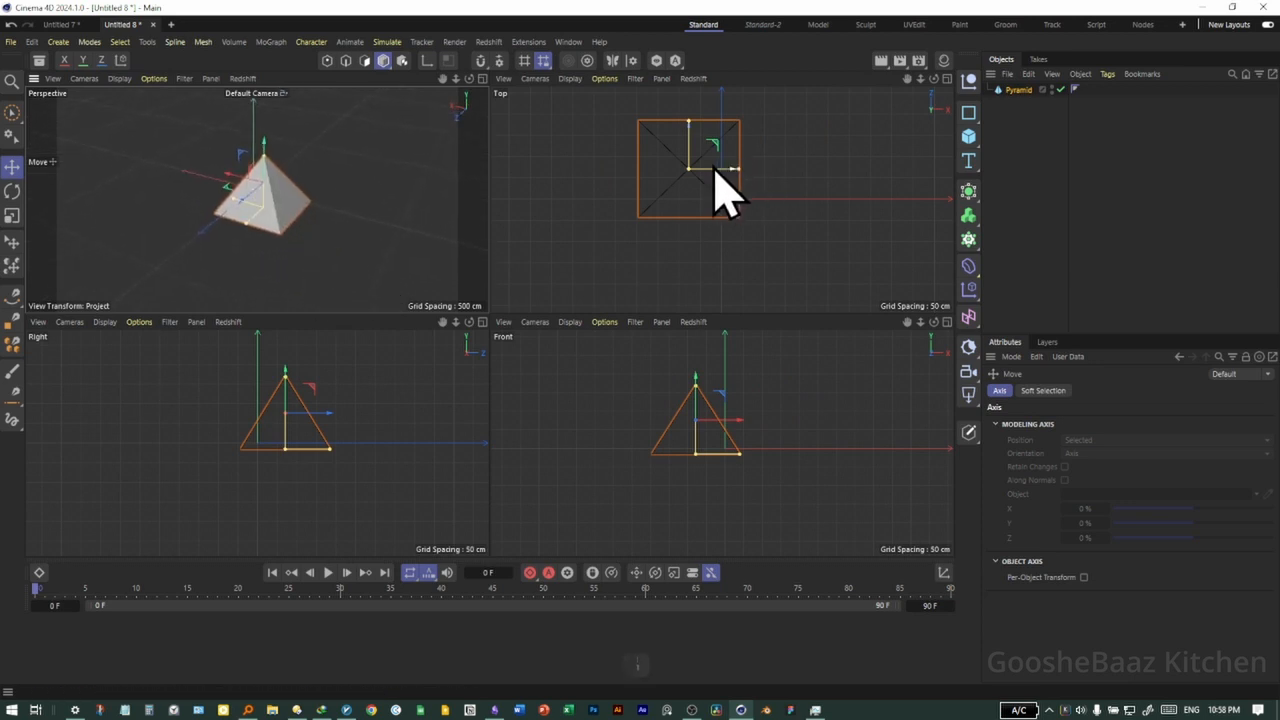
{"action": "left_click_drag", "start_coordinate": [714, 168], "coordinate": [736, 185]}
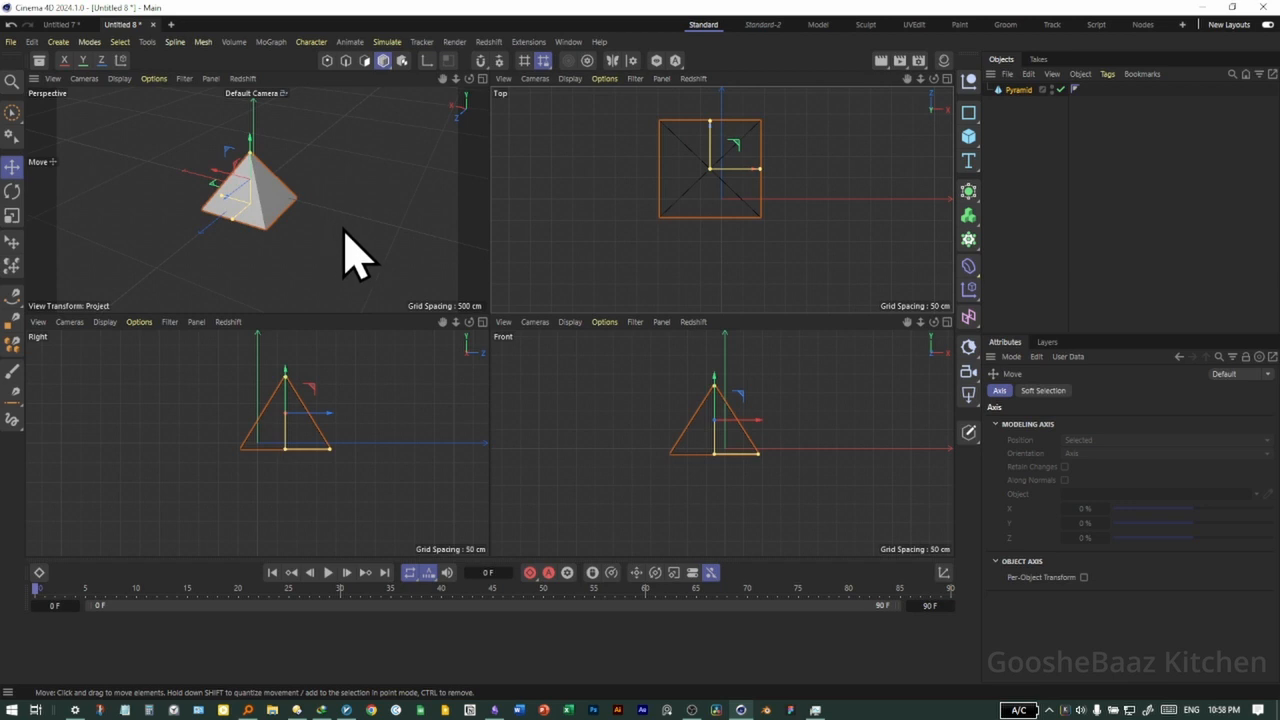
{"action": "middle_click", "coordinate": [341, 230]}
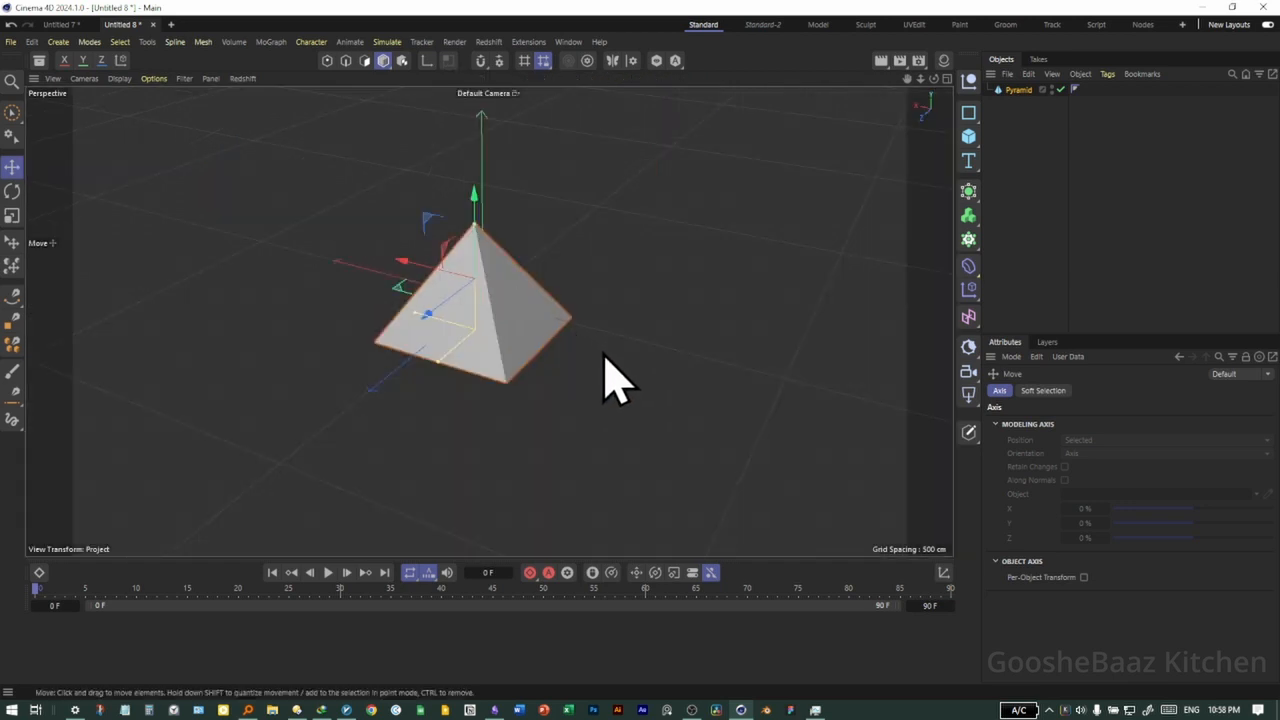
Rotate the pyramid freehand about its vertical axis and tilt it about 48° around its X axis
{"action": "left_click", "coordinate": [14, 194]}
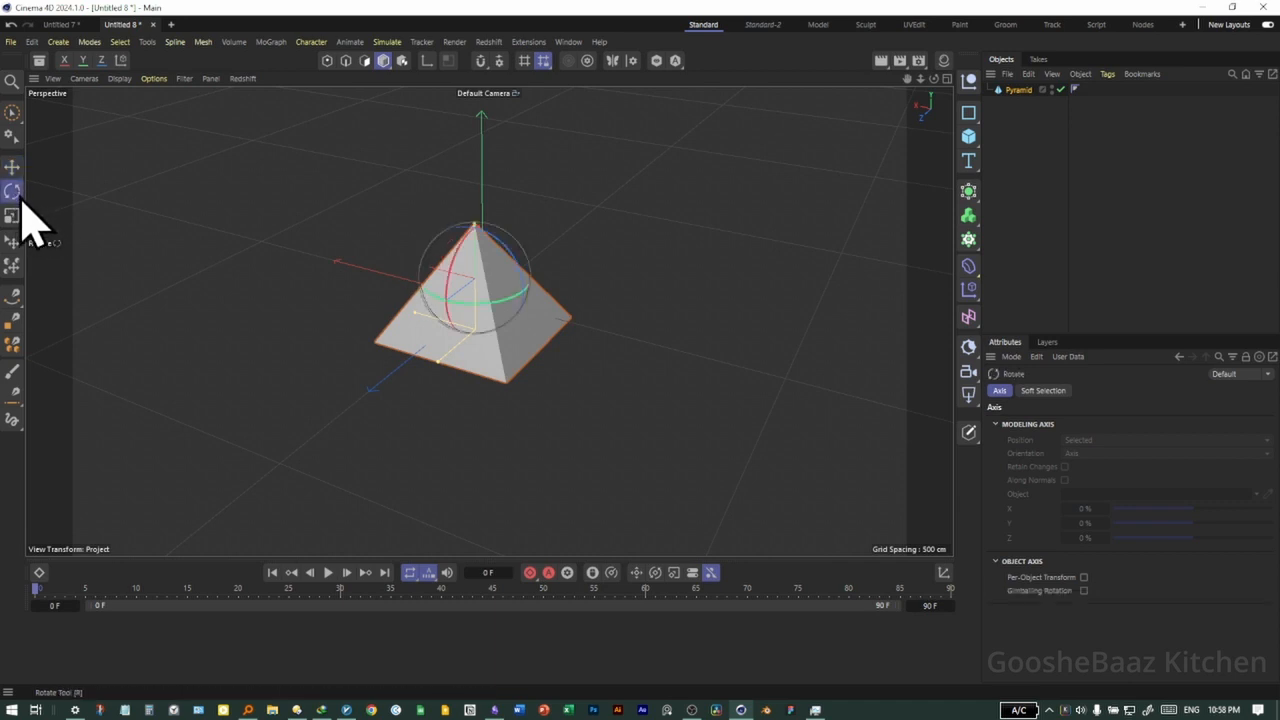
{"action": "scroll", "coordinate": [530, 370], "scroll_direction": "up", "scroll_amount": 3}
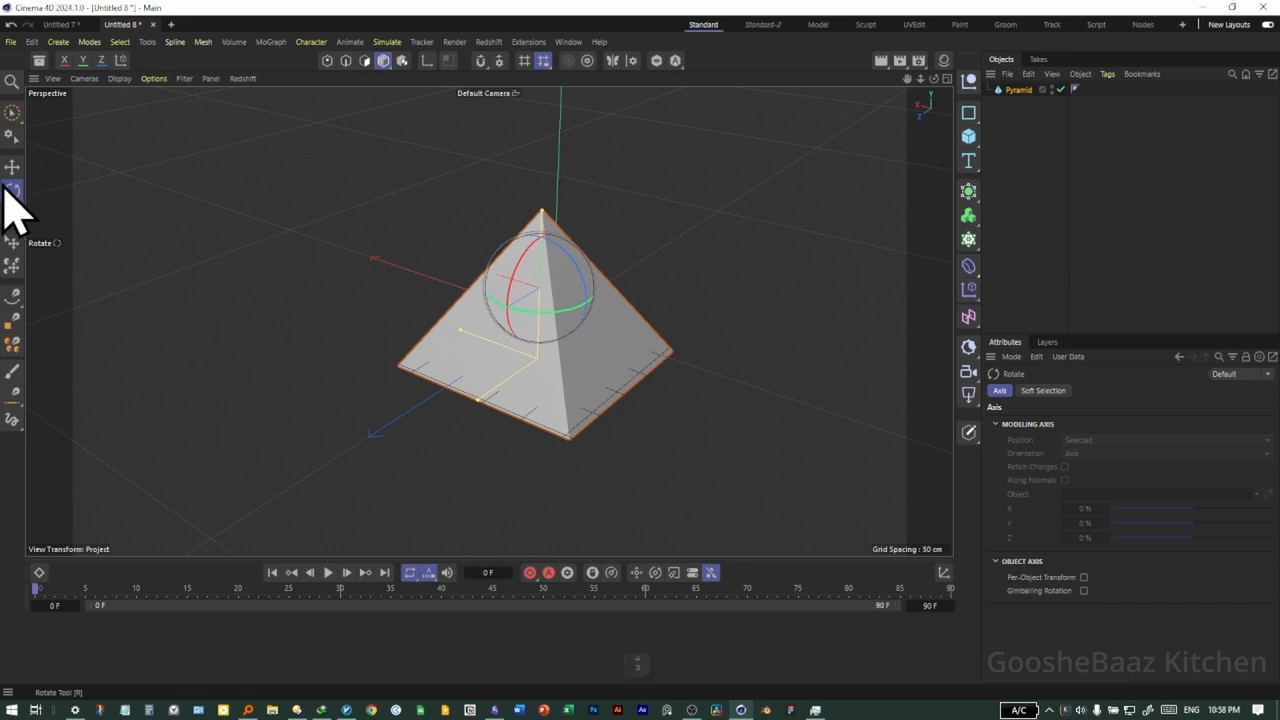
{"action": "mouse_move", "coordinate": [585, 290]}
{"action": "left_mouse_down"}
{"action": "mouse_move", "coordinate": [594, 300]}
{"action": "mouse_move", "coordinate": [523, 271]}
{"action": "mouse_move", "coordinate": [534, 289]}
{"action": "mouse_move", "coordinate": [651, 277]}
{"action": "mouse_move", "coordinate": [528, 294]}
{"action": "mouse_move", "coordinate": [569, 256]}
{"action": "mouse_move", "coordinate": [584, 258]}
{"action": "mouse_move", "coordinate": [583, 306]}
{"action": "mouse_move", "coordinate": [560, 290]}
{"action": "left_mouse_up"}
{"action": "left_click_drag", "start_coordinate": [548, 335], "coordinate": [537, 300]}
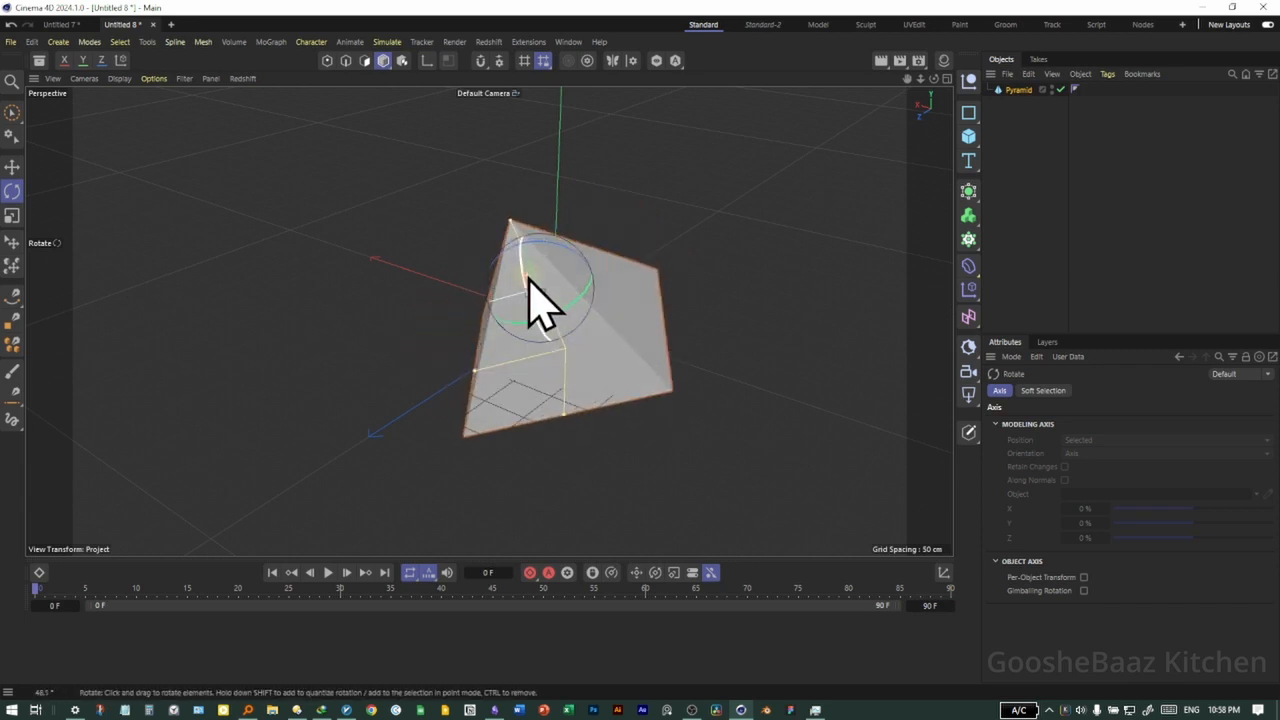
Adjust the pyramid's tilt freehand in the right view and return to the maximized perspective view
{"action": "middle_click", "coordinate": [730, 390]}
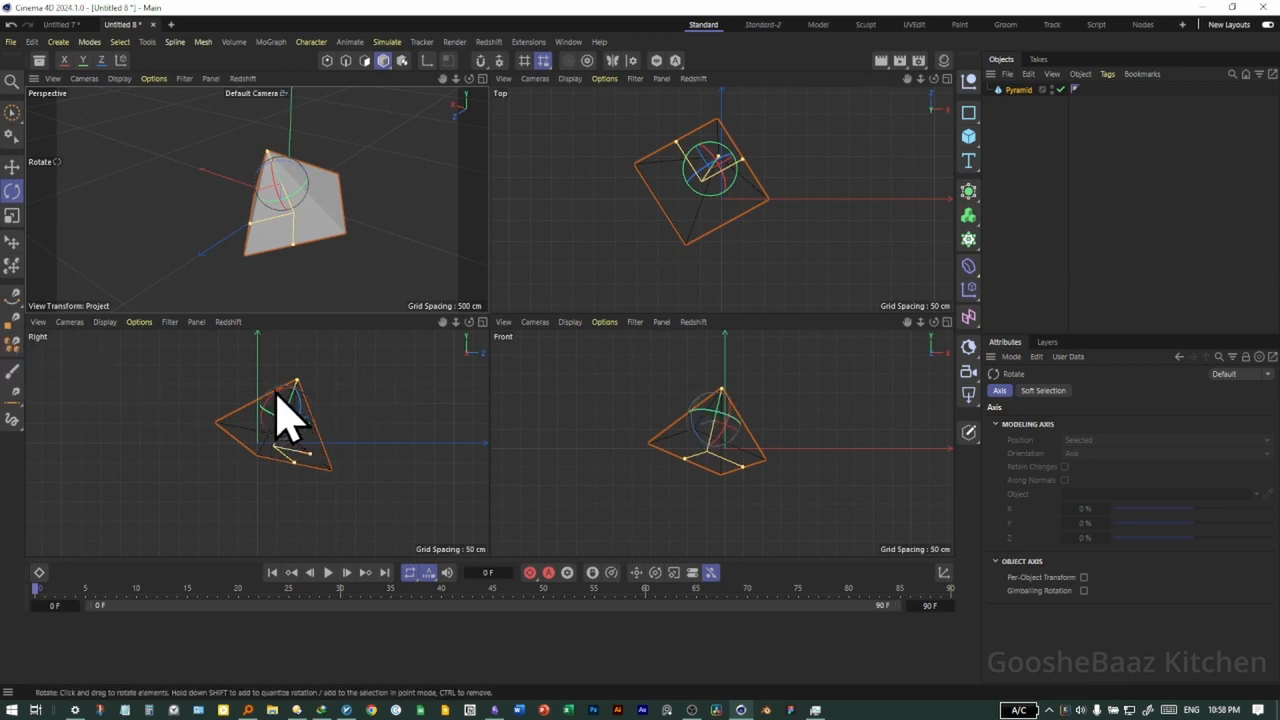
{"action": "mouse_move", "coordinate": [283, 391]}
{"action": "left_mouse_down"}
{"action": "mouse_move", "coordinate": [259, 418]}
{"action": "mouse_move", "coordinate": [274, 384]}
{"action": "mouse_move", "coordinate": [248, 426]}
{"action": "mouse_move", "coordinate": [277, 414]}
{"action": "mouse_move", "coordinate": [285, 380]}
{"action": "left_mouse_up"}
{"action": "middle_click", "coordinate": [349, 277]}
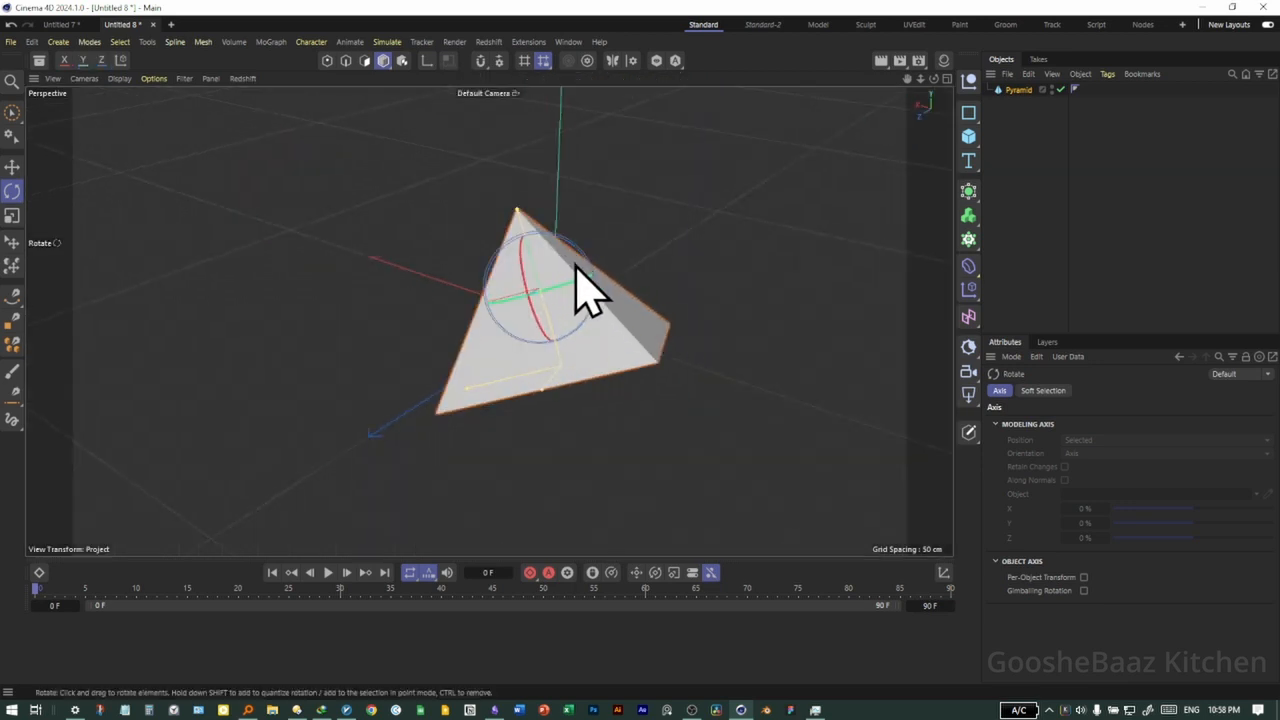
Rotate the pyramid upright freehand and scale it uniformly with the Scale tool to about 259 × 202 × 248 cm
{"action": "left_click_drag", "start_coordinate": [566, 266], "coordinate": [591, 277]}
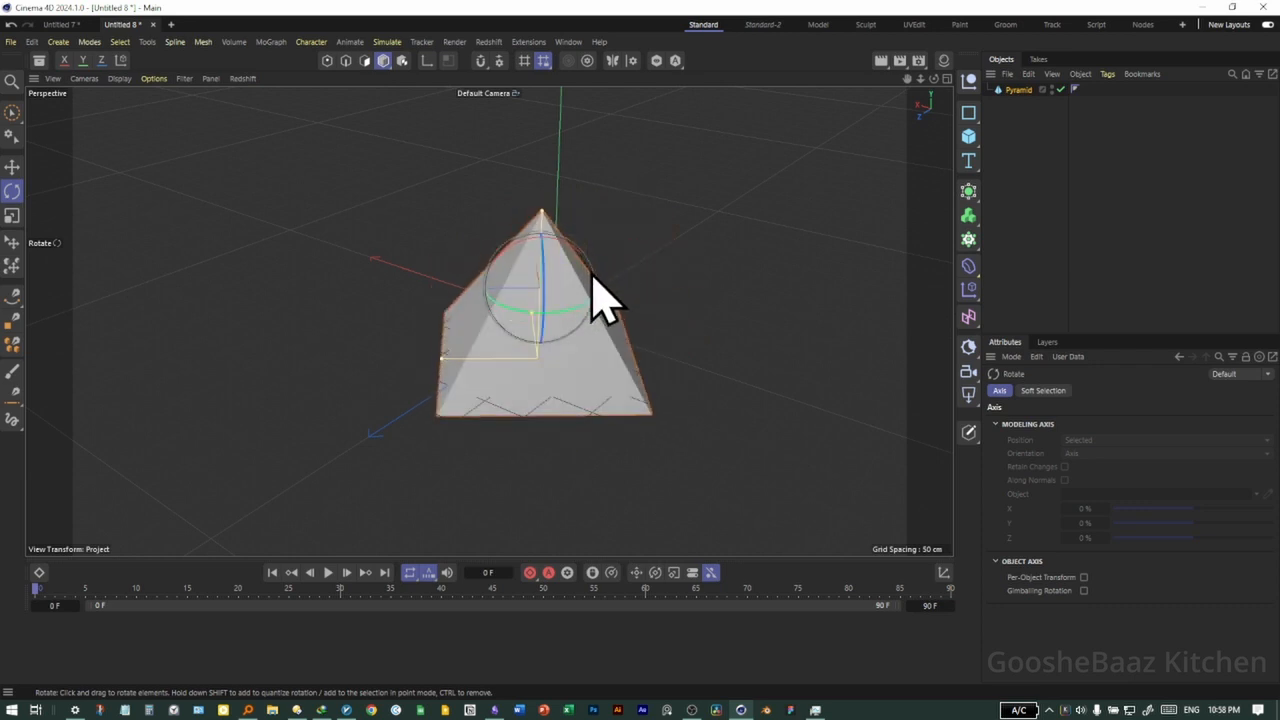
{"action": "left_click", "coordinate": [12, 216]}
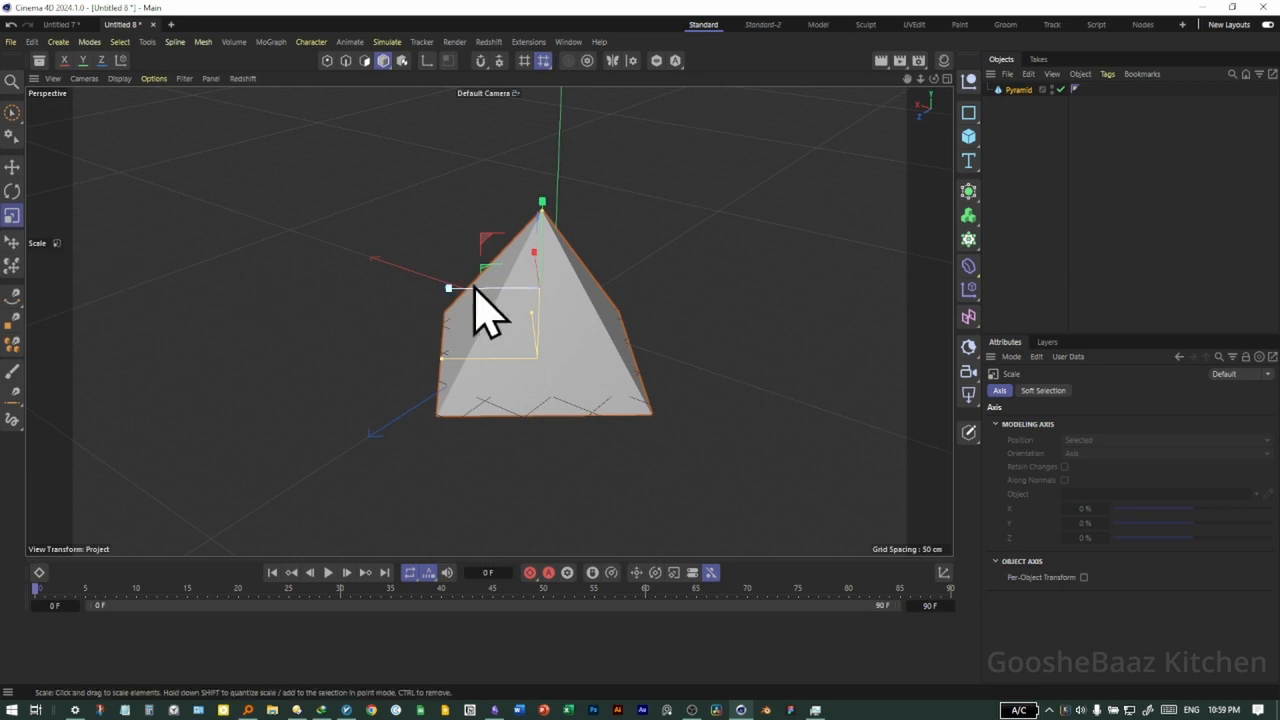
{"action": "left_click_drag", "start_coordinate": [620, 330], "coordinate": [762, 300]}
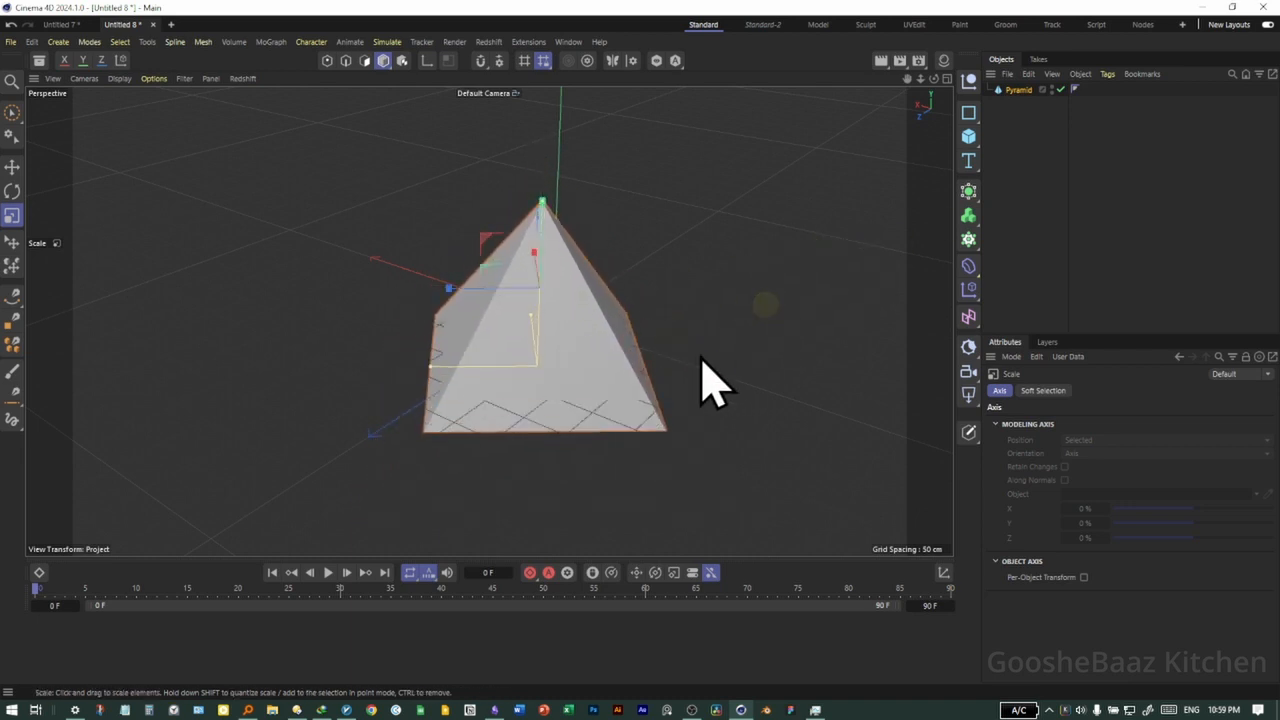
{"action": "middle_click", "coordinate": [640, 374]}
{"action": "left_click_drag", "start_coordinate": [657, 257], "coordinate": [745, 268]}
{"action": "middle_click", "coordinate": [420, 300]}
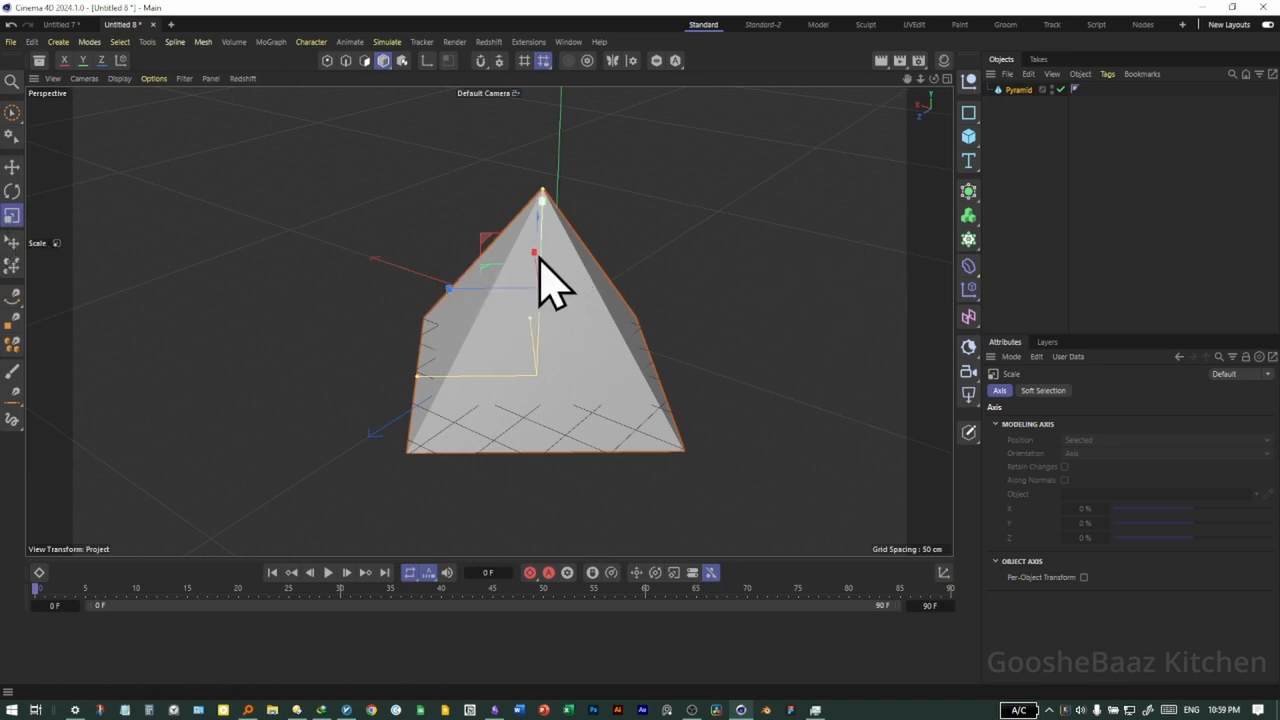
{"action": "left_click_drag", "start_coordinate": [543, 198], "coordinate": [439, 298]}
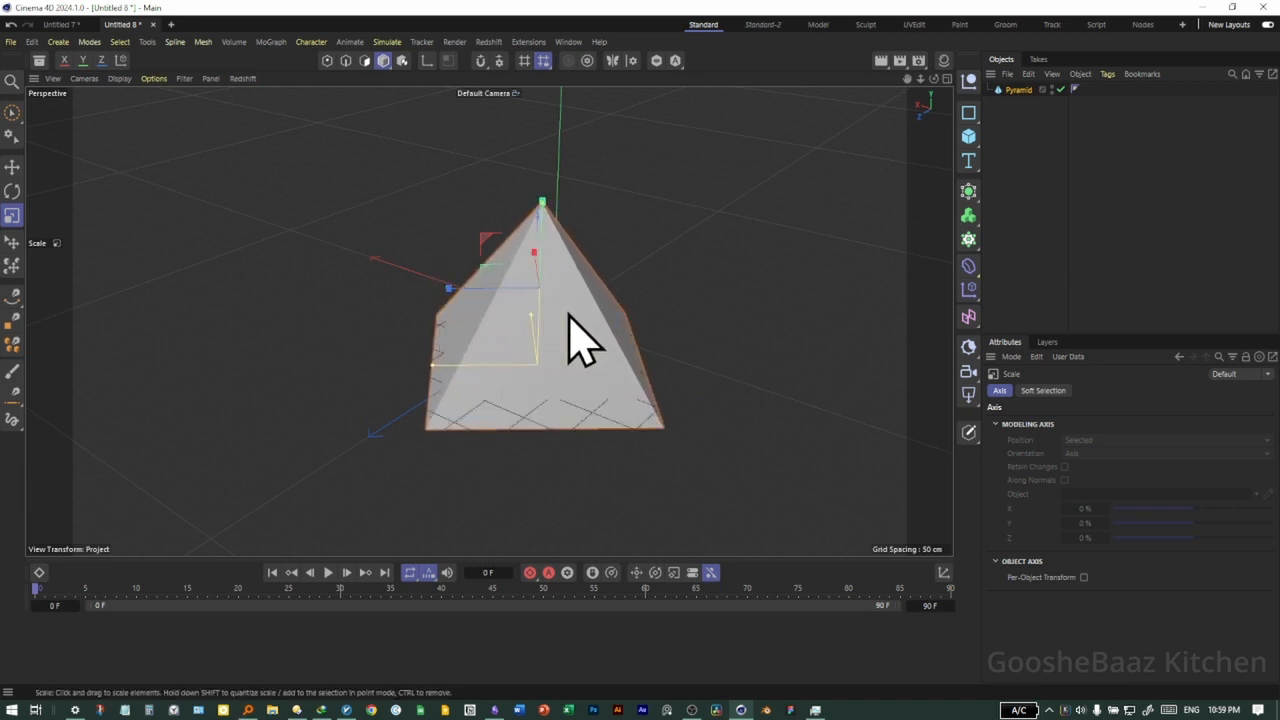
Check the pyramid's object properties and look at the Make Editable command available for it
{"action": "left_click", "coordinate": [675, 355]}
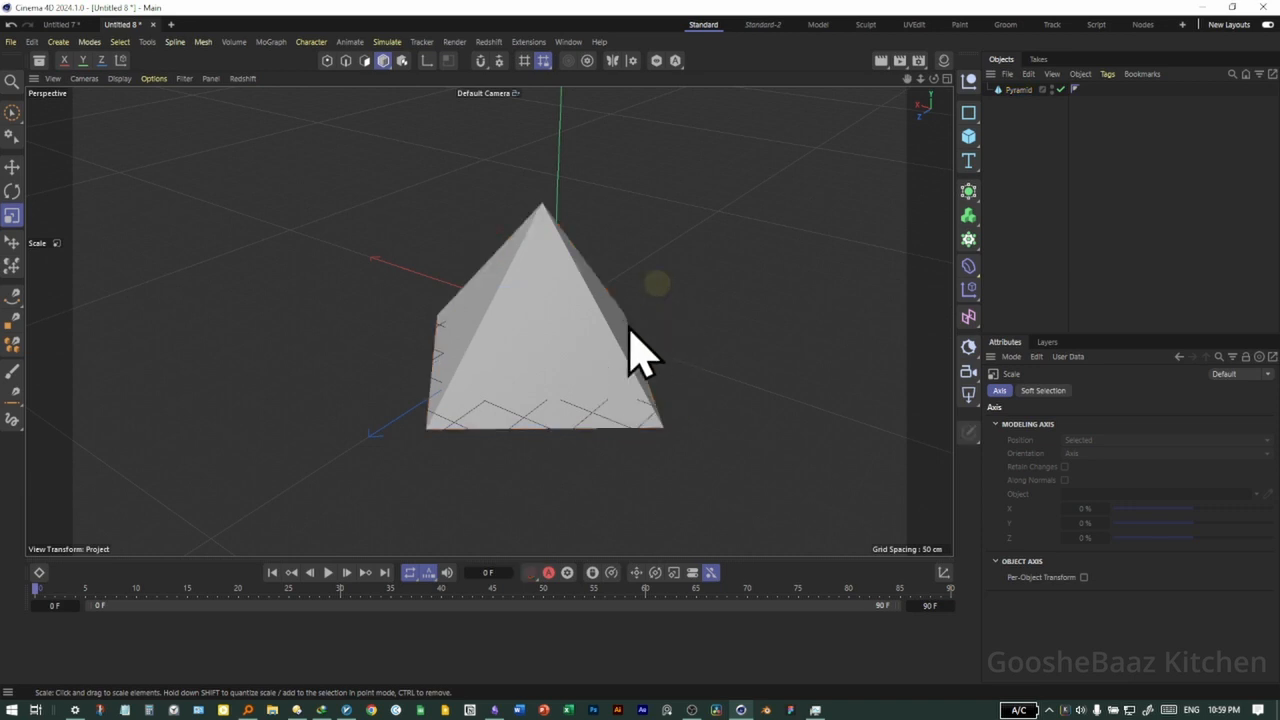
{"action": "left_click", "coordinate": [645, 410]}
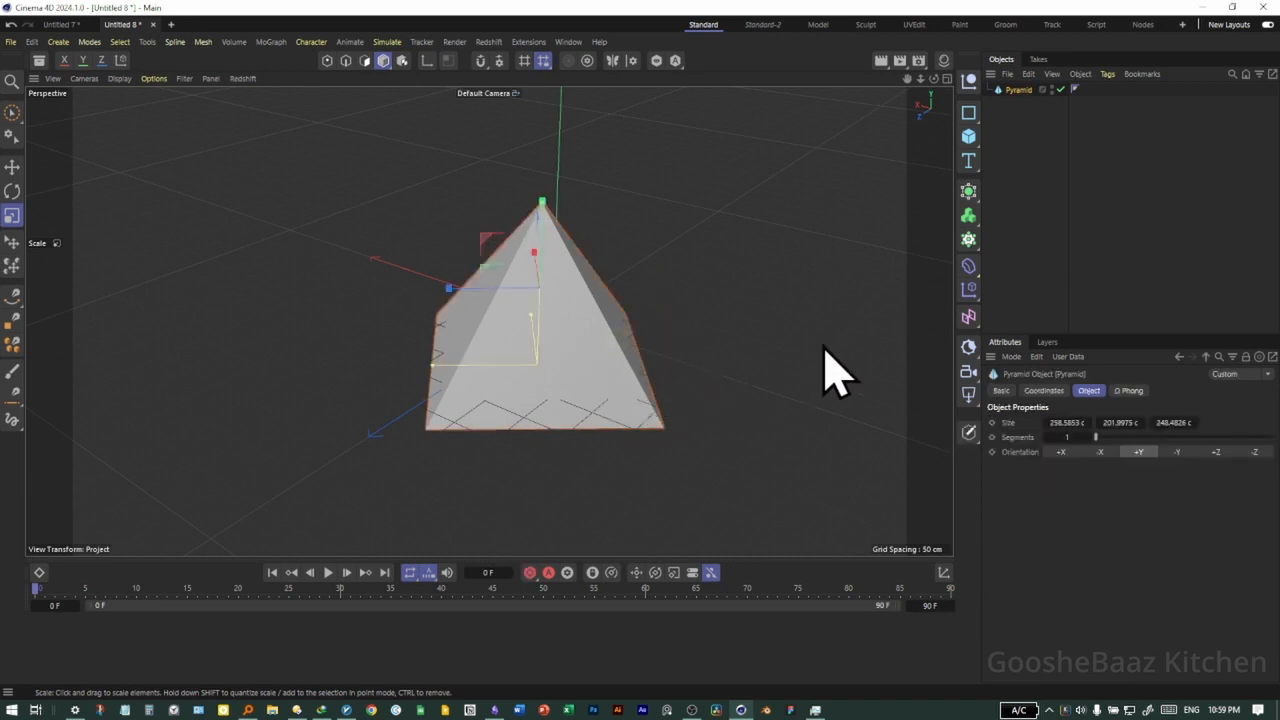
{"action": "right_click", "coordinate": [1016, 90]}
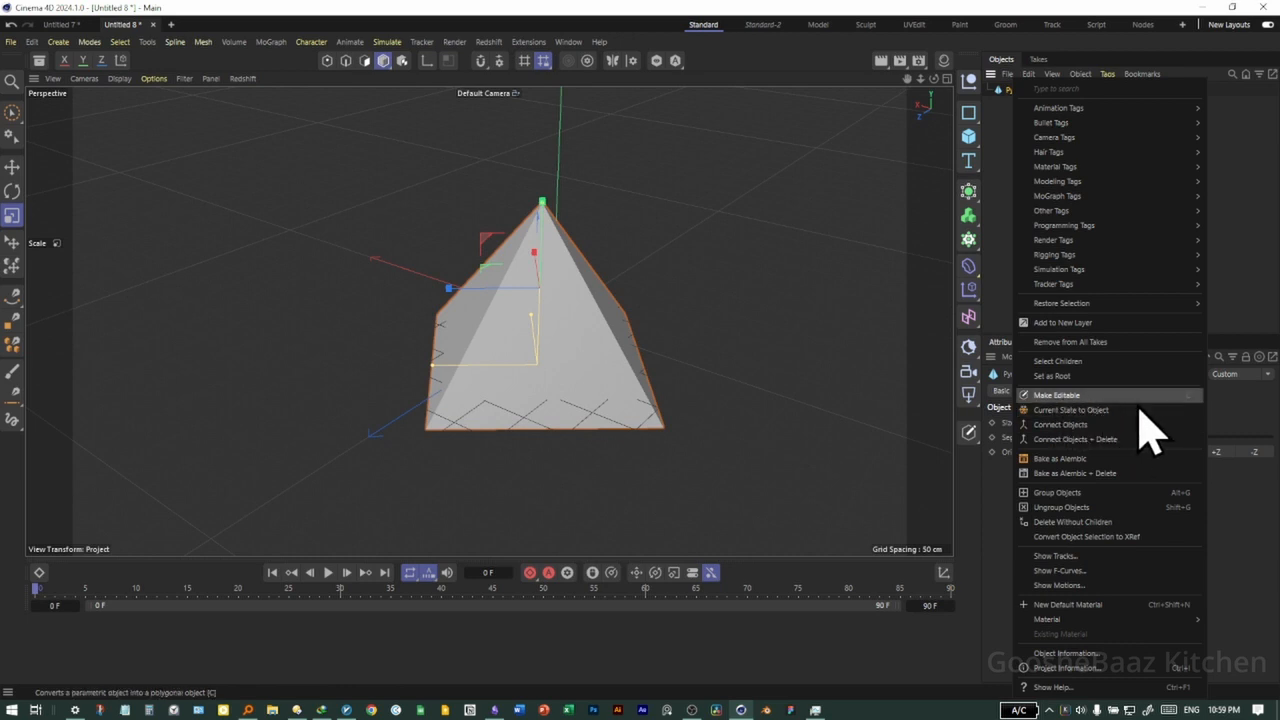
{"action": "left_click", "coordinate": [729, 386]}
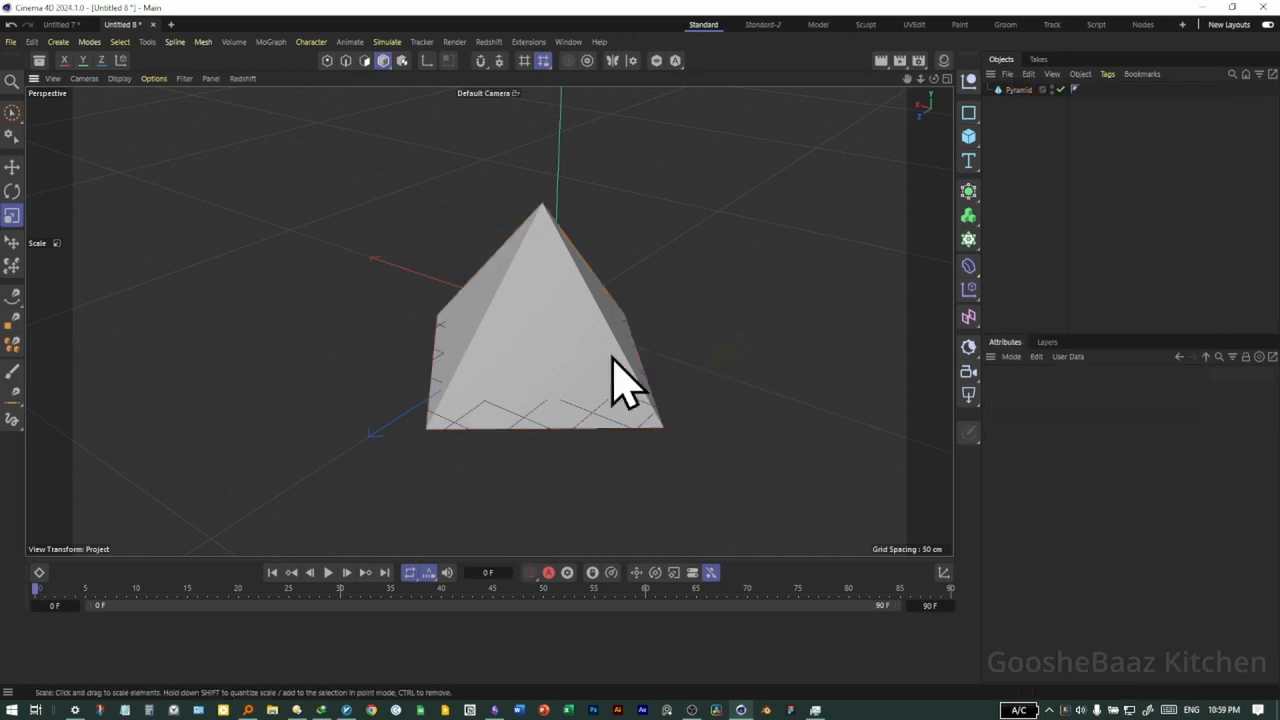
{"action": "left_click", "coordinate": [540, 372]}
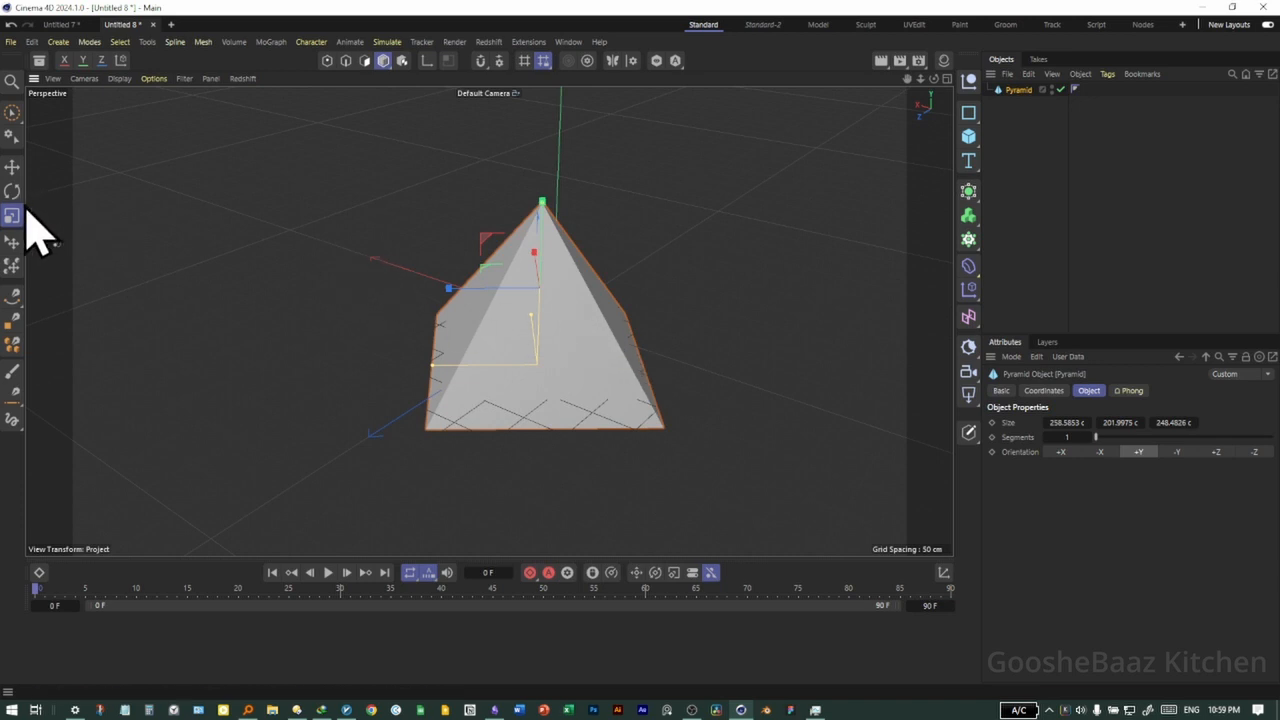
Delete the pyramid and add a Torus primitive in its place
{"action": "left_click", "coordinate": [12, 168]}
{"action": "left_click", "coordinate": [571, 400]}
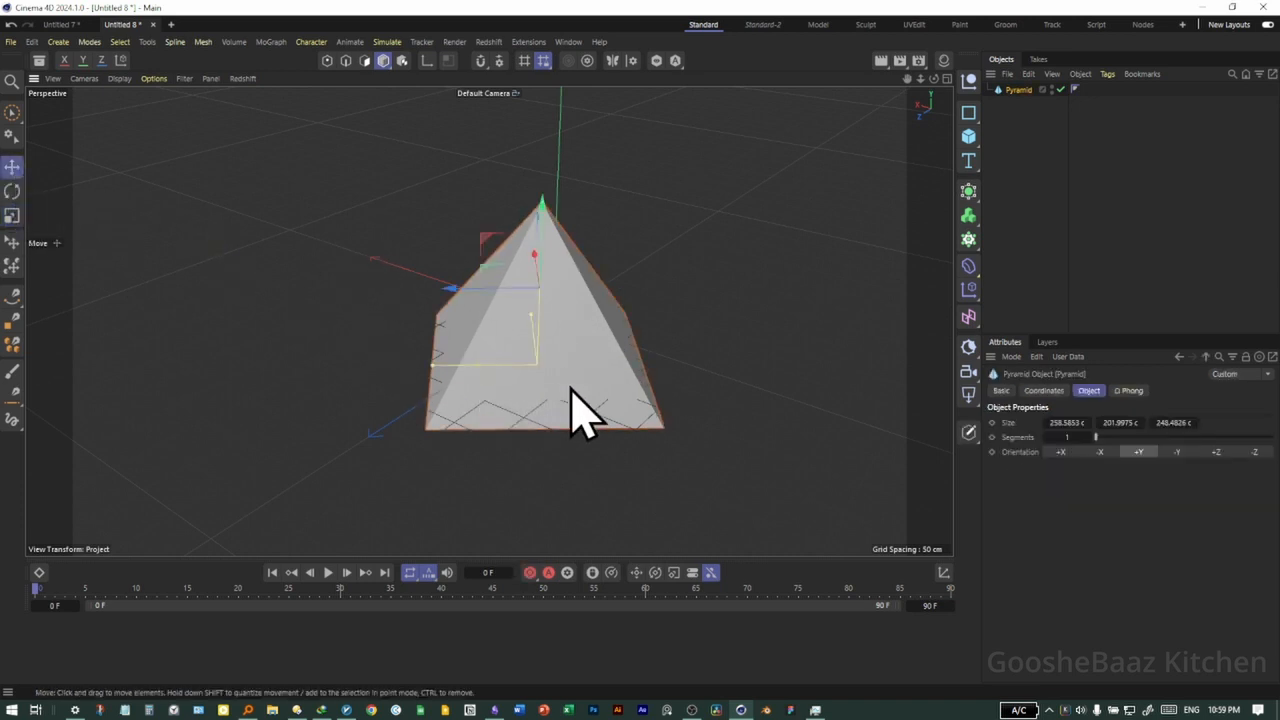
{"action": "key", "text": "Delete"}
{"action": "left_click", "coordinate": [971, 124]}
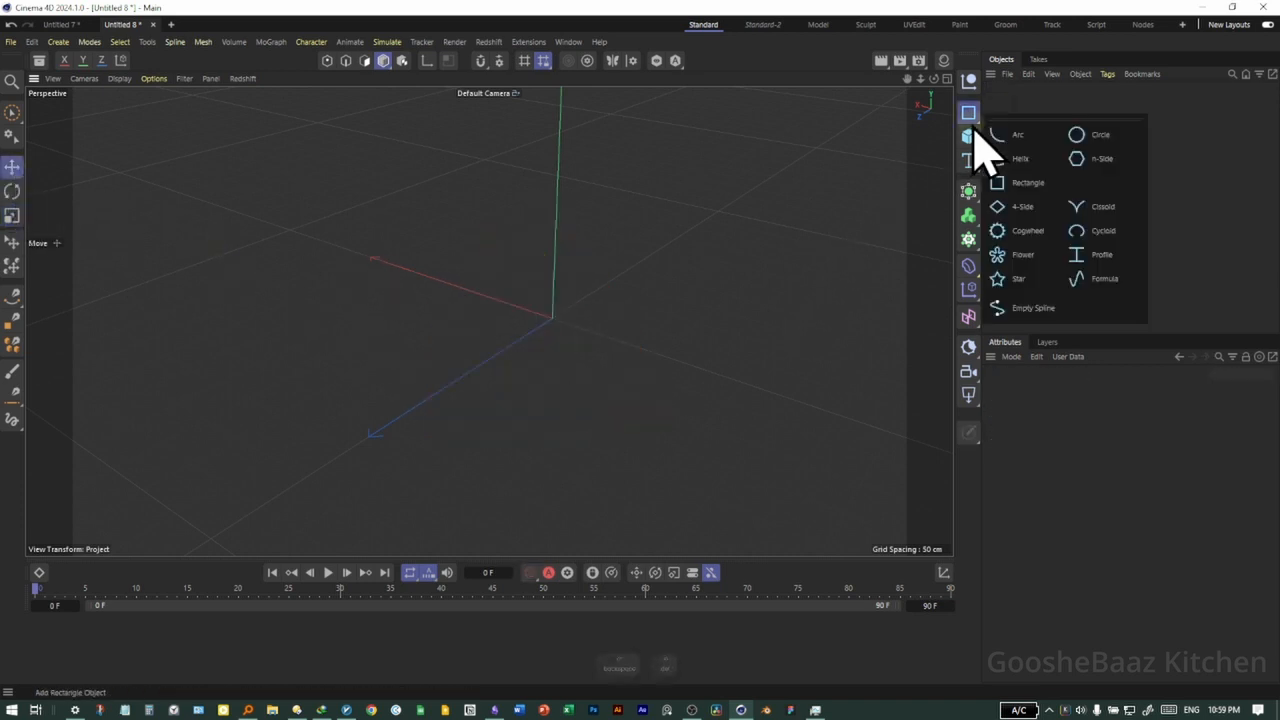
{"action": "left_click", "coordinate": [929, 150]}
{"action": "left_click", "coordinate": [971, 135]}
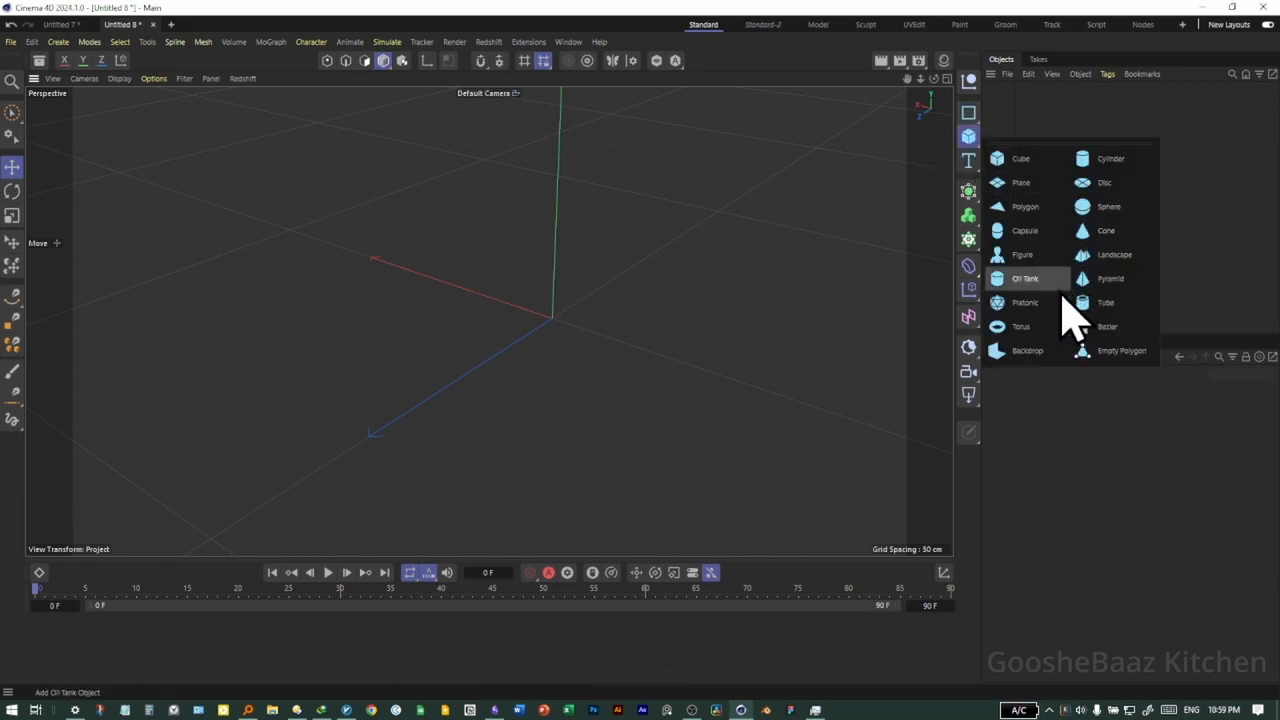
{"action": "left_click", "coordinate": [1021, 327]}
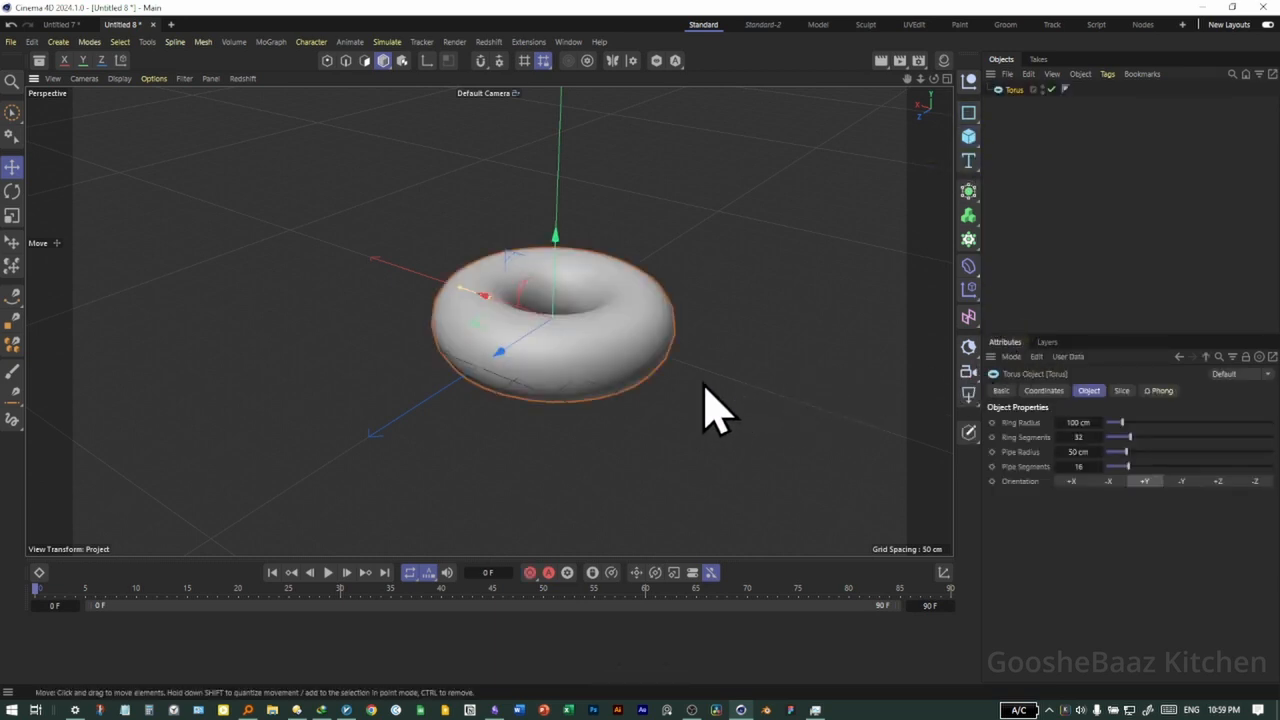
Rotate the torus freehand in the perspective view and the front view, ending in the maximized perspective view
{"action": "left_click_drag", "start_coordinate": [652, 437], "coordinate": [436, 413], "text": "alt"}
{"action": "right_click_drag", "start_coordinate": [569, 297], "coordinate": [606, 316], "text": "alt"}
{"action": "middle_click_drag", "start_coordinate": [603, 326], "coordinate": [541, 348], "text": "alt"}
{"action": "left_click_drag", "start_coordinate": [548, 375], "coordinate": [525, 400], "text": "alt"}
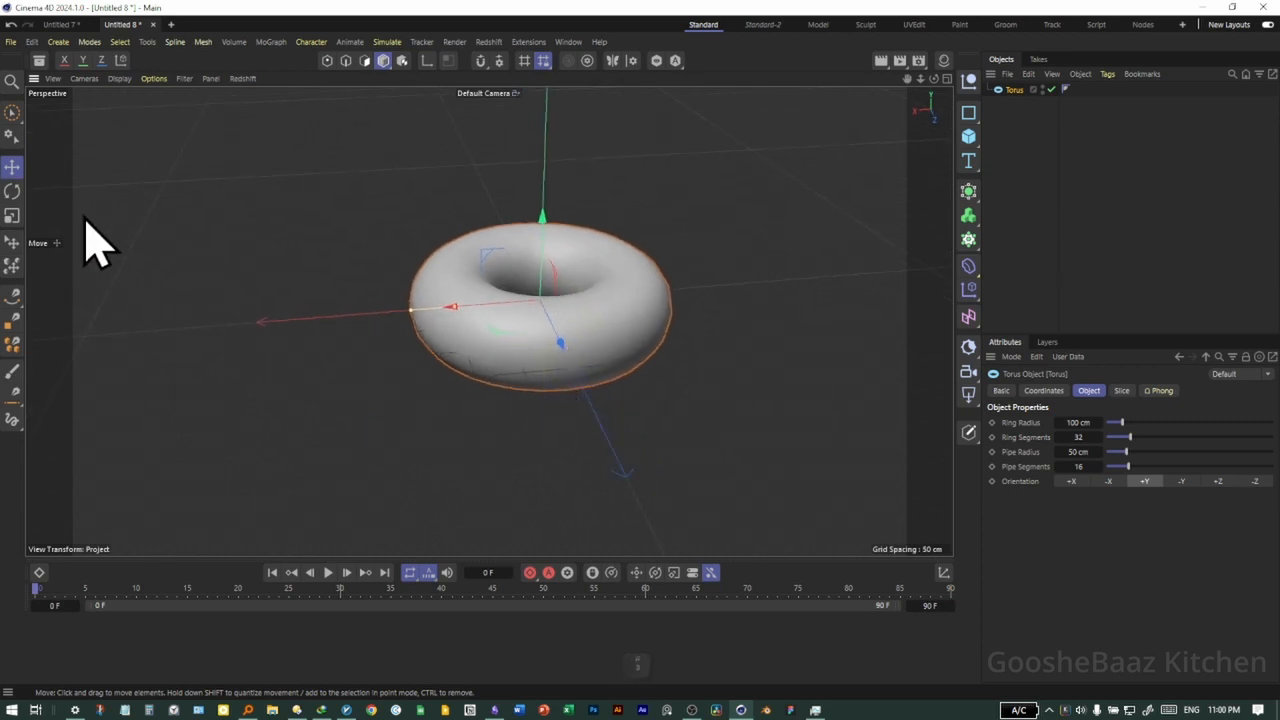
{"action": "left_click", "coordinate": [13, 192]}
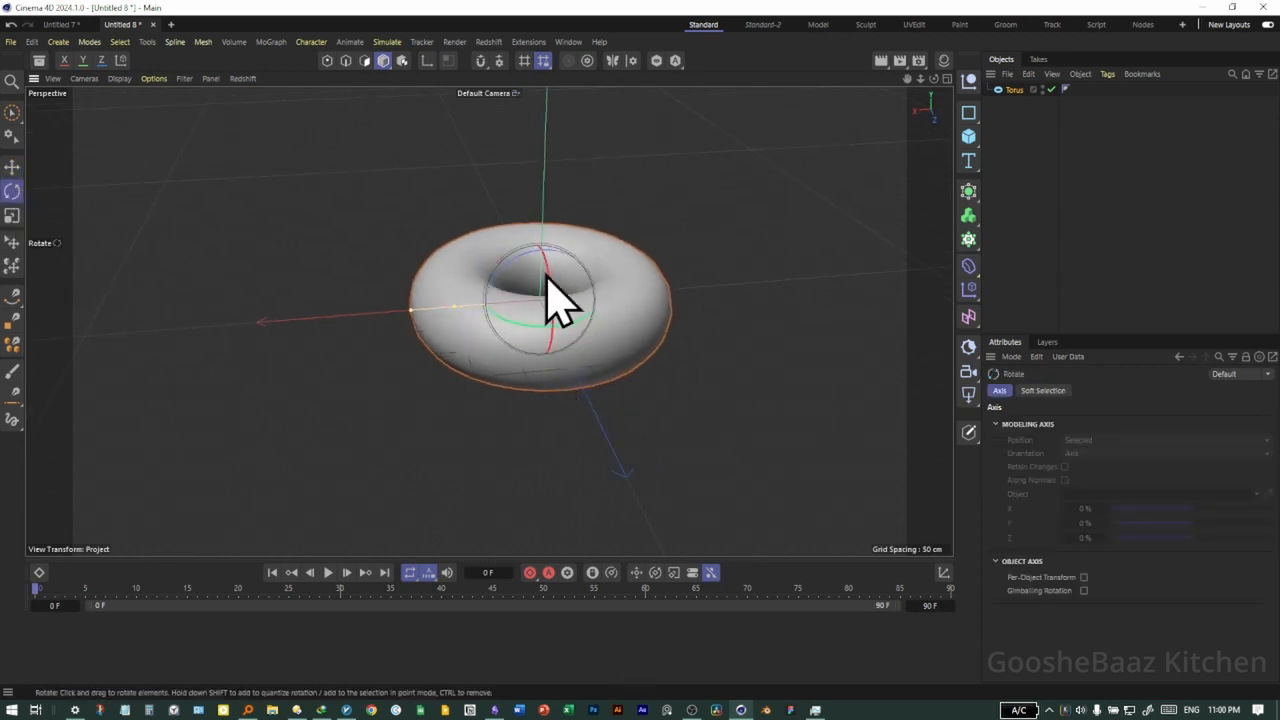
{"action": "mouse_move", "coordinate": [547, 276]}
{"action": "left_mouse_down"}
{"action": "mouse_move", "coordinate": [546, 347]}
{"action": "mouse_move", "coordinate": [550, 330]}
{"action": "mouse_move", "coordinate": [511, 265]}
{"action": "mouse_move", "coordinate": [549, 291]}
{"action": "mouse_move", "coordinate": [534, 285]}
{"action": "left_mouse_up"}
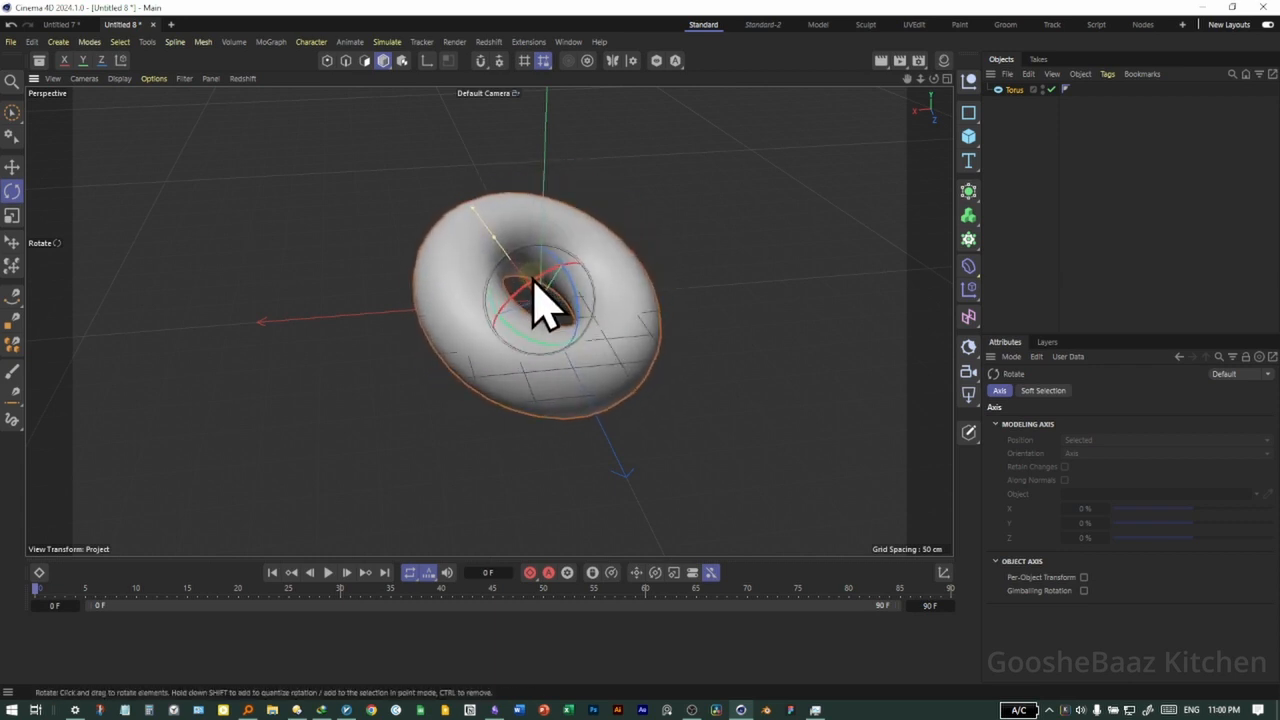
{"action": "middle_click", "coordinate": [648, 278]}
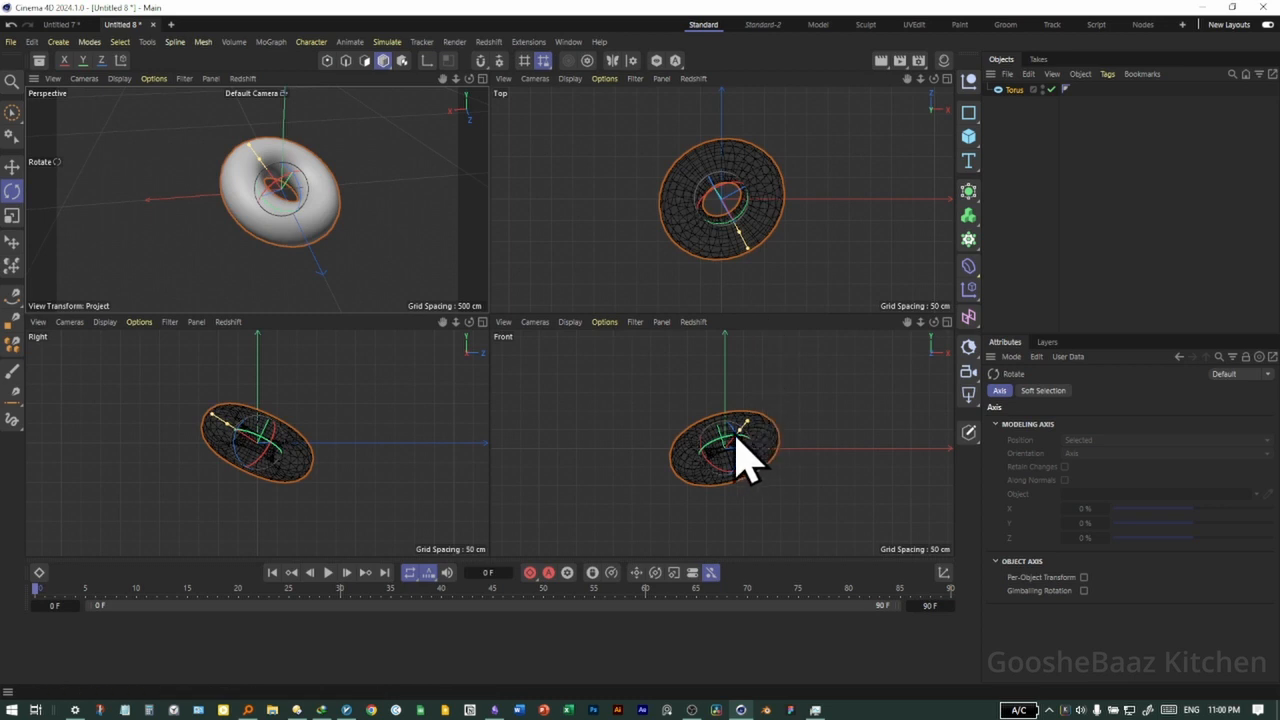
{"action": "left_click_drag", "start_coordinate": [726, 449], "coordinate": [663, 457]}
{"action": "middle_click", "coordinate": [362, 242]}
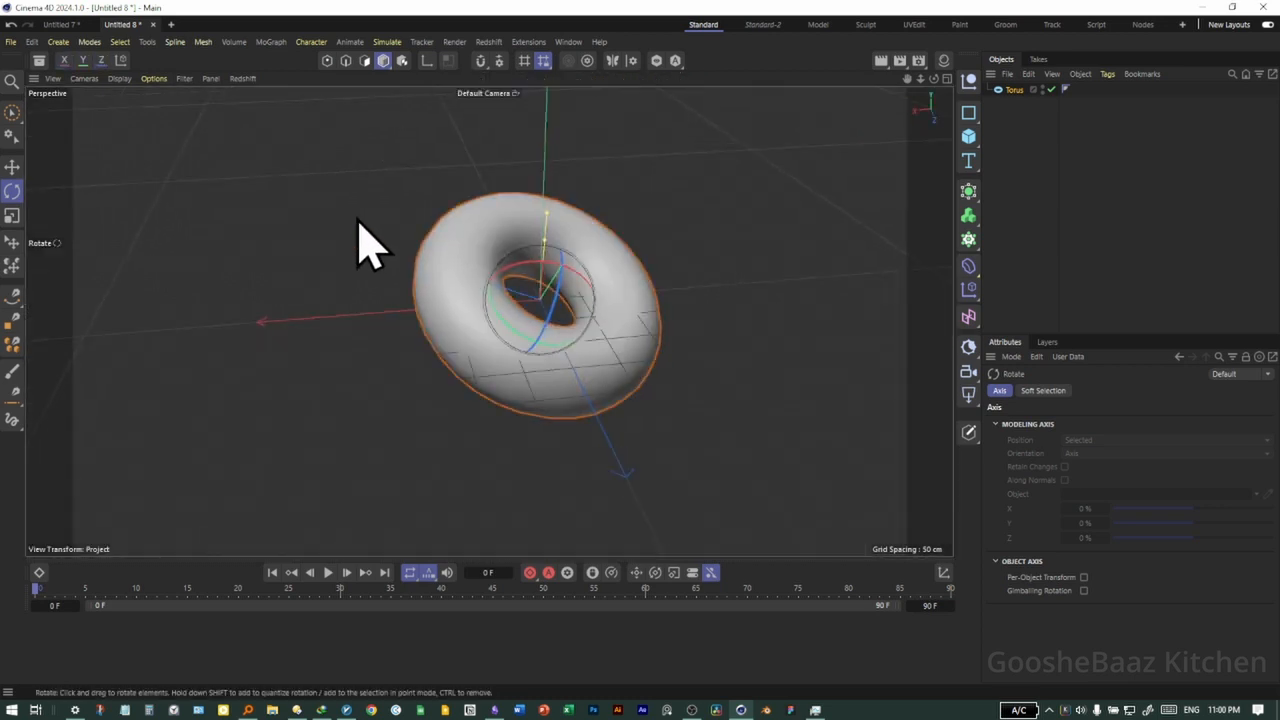
Scale the torus down uniformly in the perspective and right views, to a ring radius of about 65 cm
{"action": "left_click", "coordinate": [12, 215]}
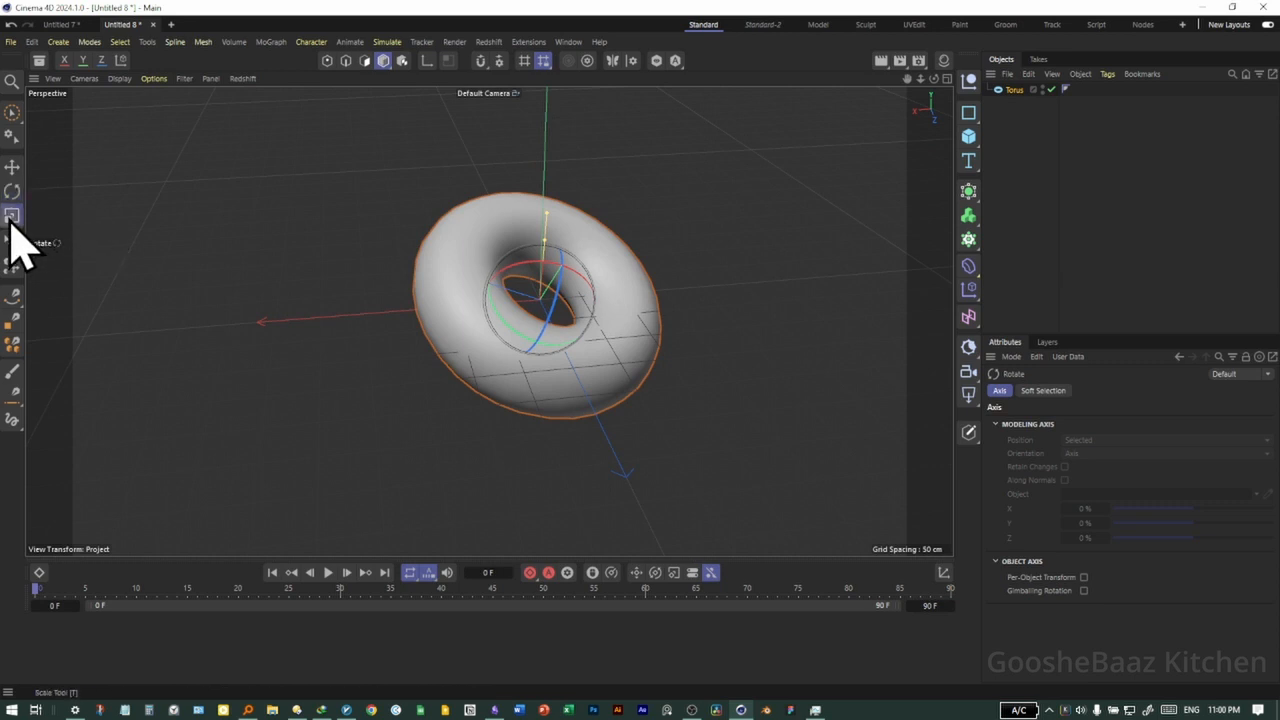
{"action": "left_click_drag", "start_coordinate": [543, 343], "coordinate": [626, 386]}
{"action": "middle_click", "coordinate": [485, 425]}
{"action": "middle_click", "coordinate": [408, 400]}
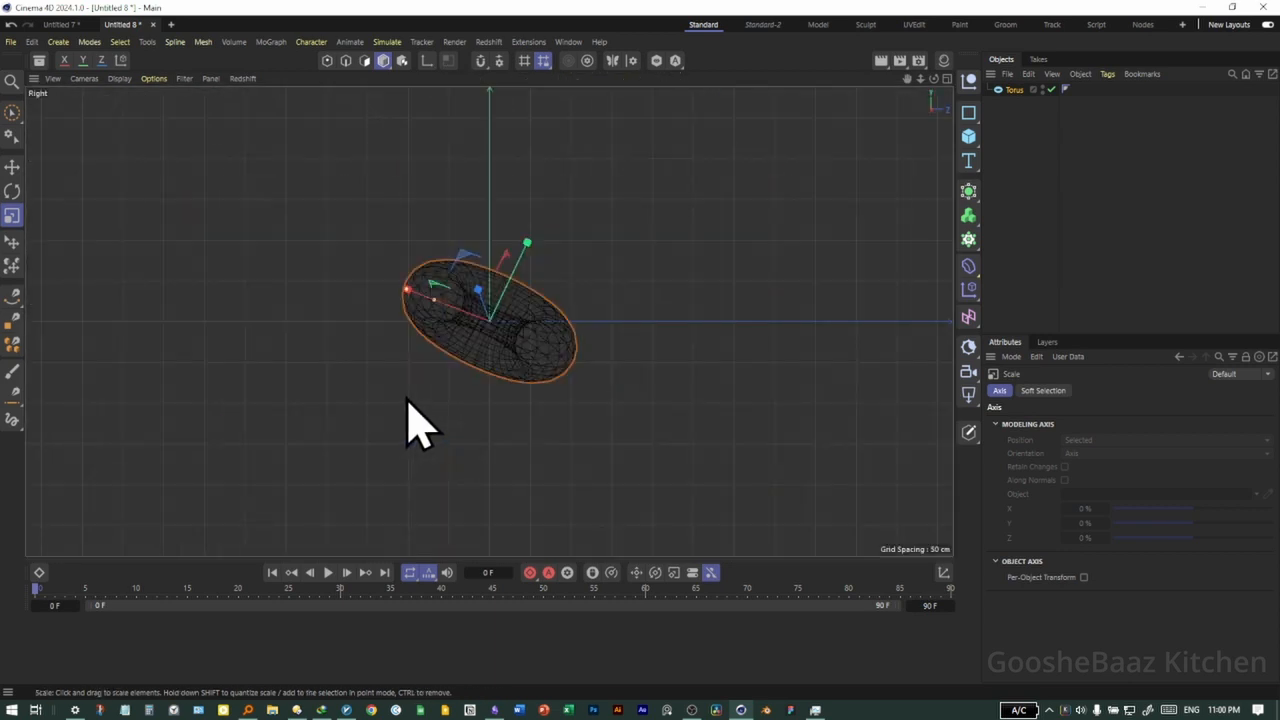
{"action": "mouse_move", "coordinate": [408, 400]}
{"action": "left_mouse_down"}
{"action": "mouse_move", "coordinate": [608, 386]}
{"action": "mouse_move", "coordinate": [817, 329]}
{"action": "mouse_move", "coordinate": [418, 393]}
{"action": "mouse_move", "coordinate": [866, 309]}
{"action": "mouse_move", "coordinate": [388, 397]}
{"action": "left_mouse_up"}
{"action": "middle_click", "coordinate": [590, 395]}
{"action": "middle_click", "coordinate": [365, 245]}
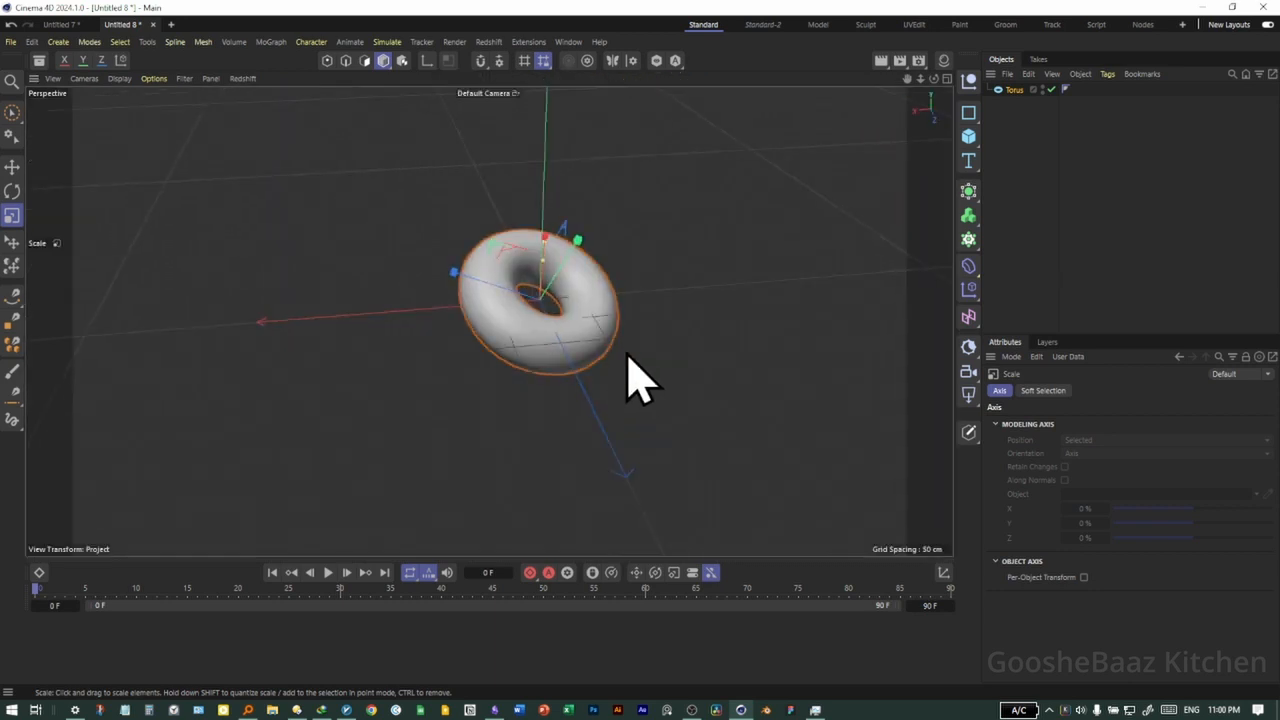
{"action": "mouse_move", "coordinate": [553, 308]}
{"action": "left_mouse_down"}
{"action": "mouse_move", "coordinate": [592, 296]}
{"action": "mouse_move", "coordinate": [568, 323]}
{"action": "left_mouse_up"}
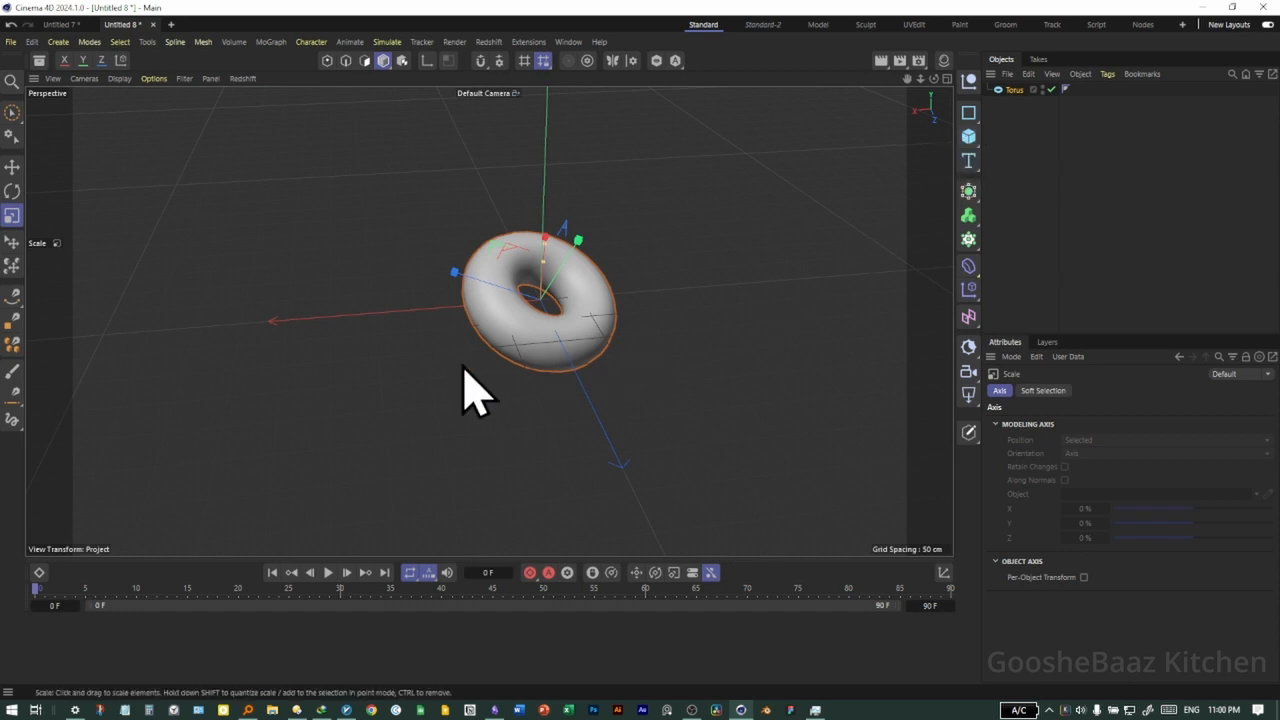
Set the torus to a ring radius of 106.5525 cm, 46 ring segments and a pipe radius of 6 cm
{"action": "left_click", "coordinate": [588, 350]}
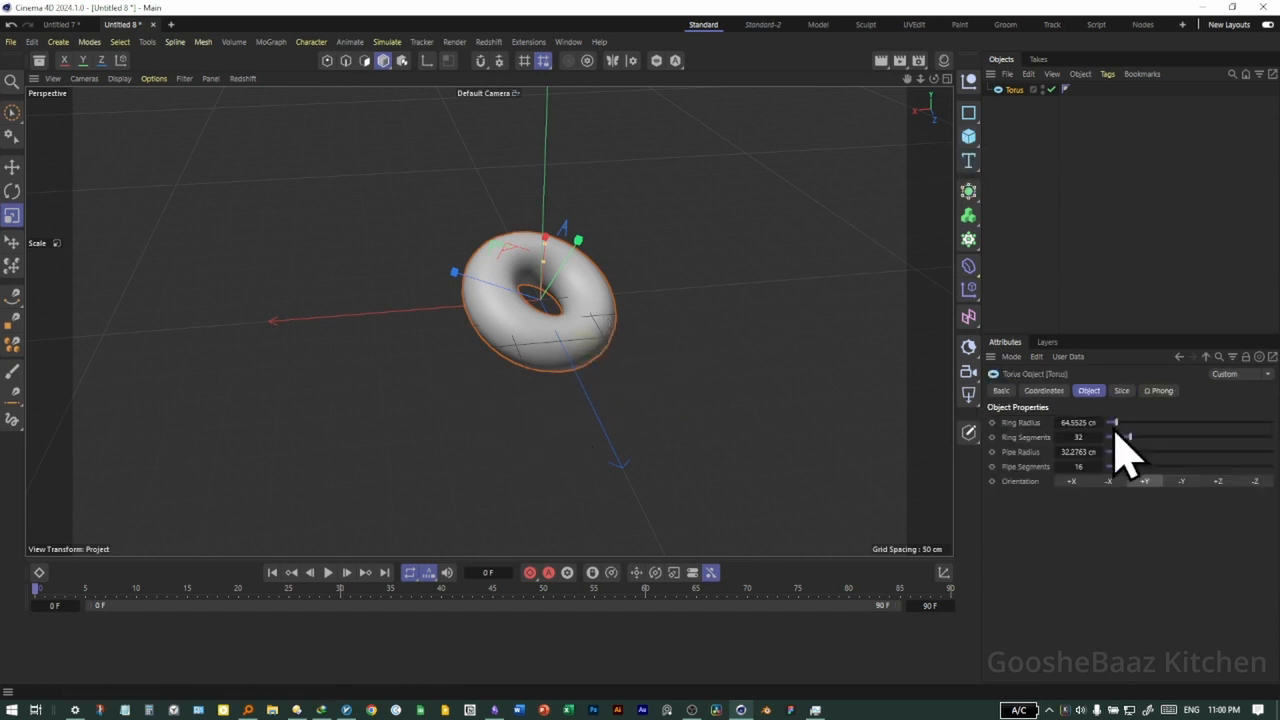
{"action": "left_click_drag", "start_coordinate": [1082, 422], "coordinate": [1082, 422]}
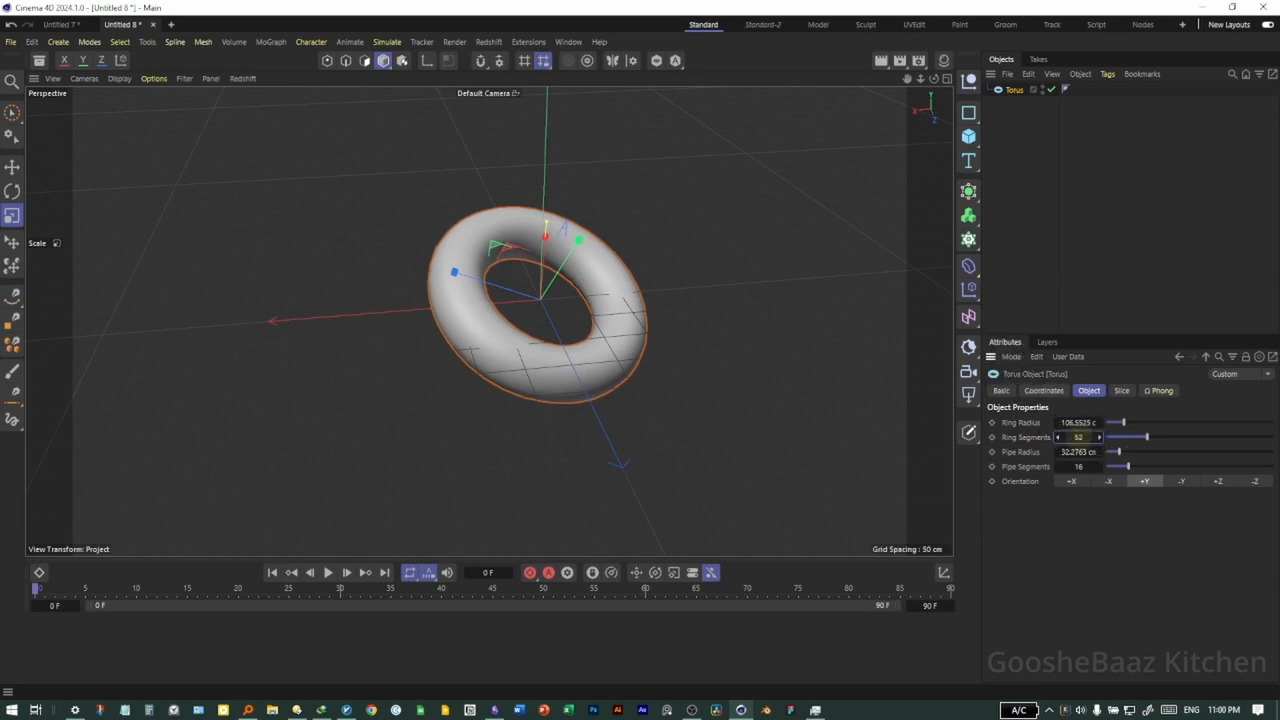
{"action": "left_click_drag", "start_coordinate": [1075, 449], "coordinate": [1075, 449]}
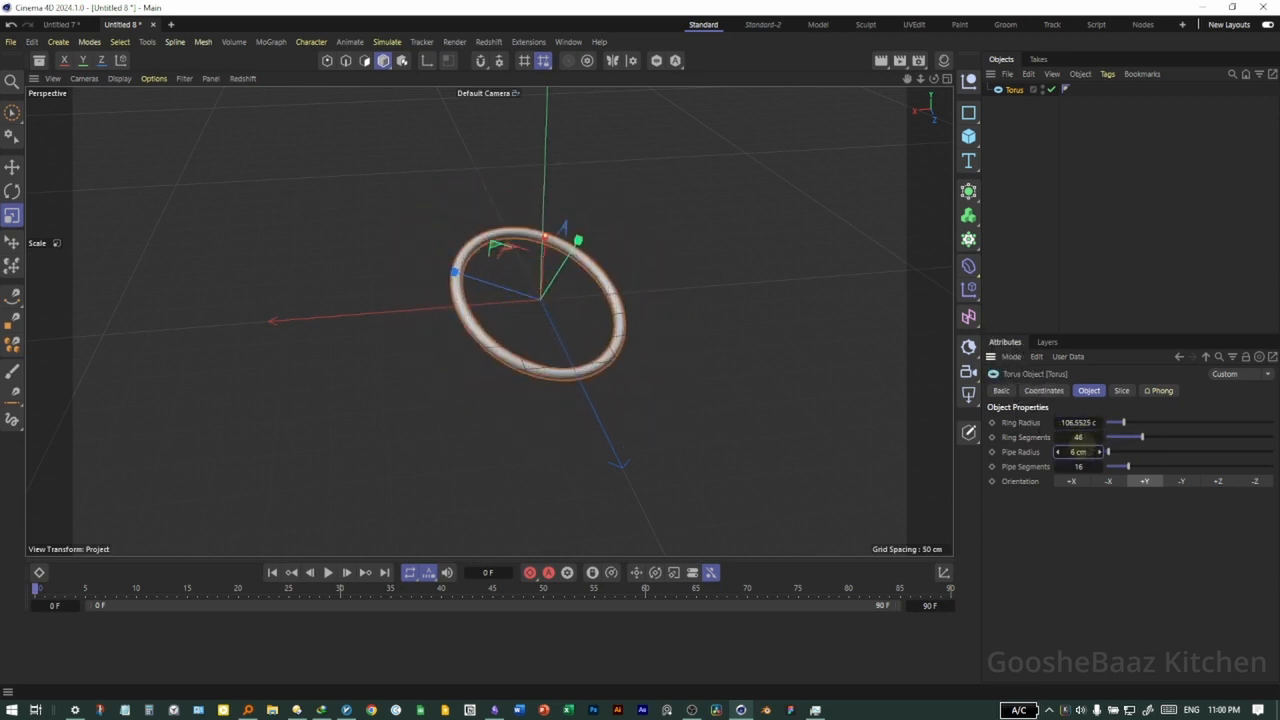
Rotate the thin torus freehand to a new tilt and move it away from the world origin
{"action": "left_click", "coordinate": [12, 190]}
{"action": "left_click_drag", "start_coordinate": [614, 357], "coordinate": [540, 320]}
{"action": "left_click", "coordinate": [12, 166]}
{"action": "left_click_drag", "start_coordinate": [510, 365], "coordinate": [638, 372]}
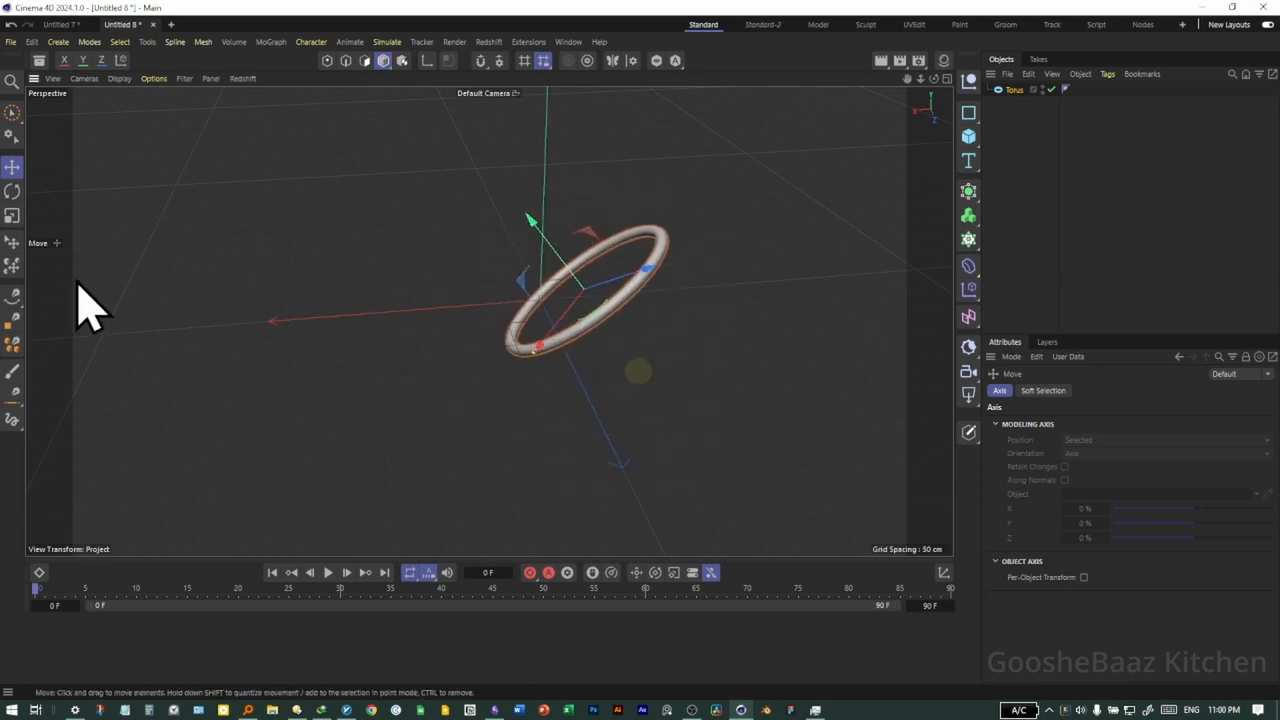
Scale the torus down uniformly freehand, and cycle through the transform tools, ending with the Move tool
{"action": "left_click", "coordinate": [12, 215]}
{"action": "left_click_drag", "start_coordinate": [705, 290], "coordinate": [648, 372]}
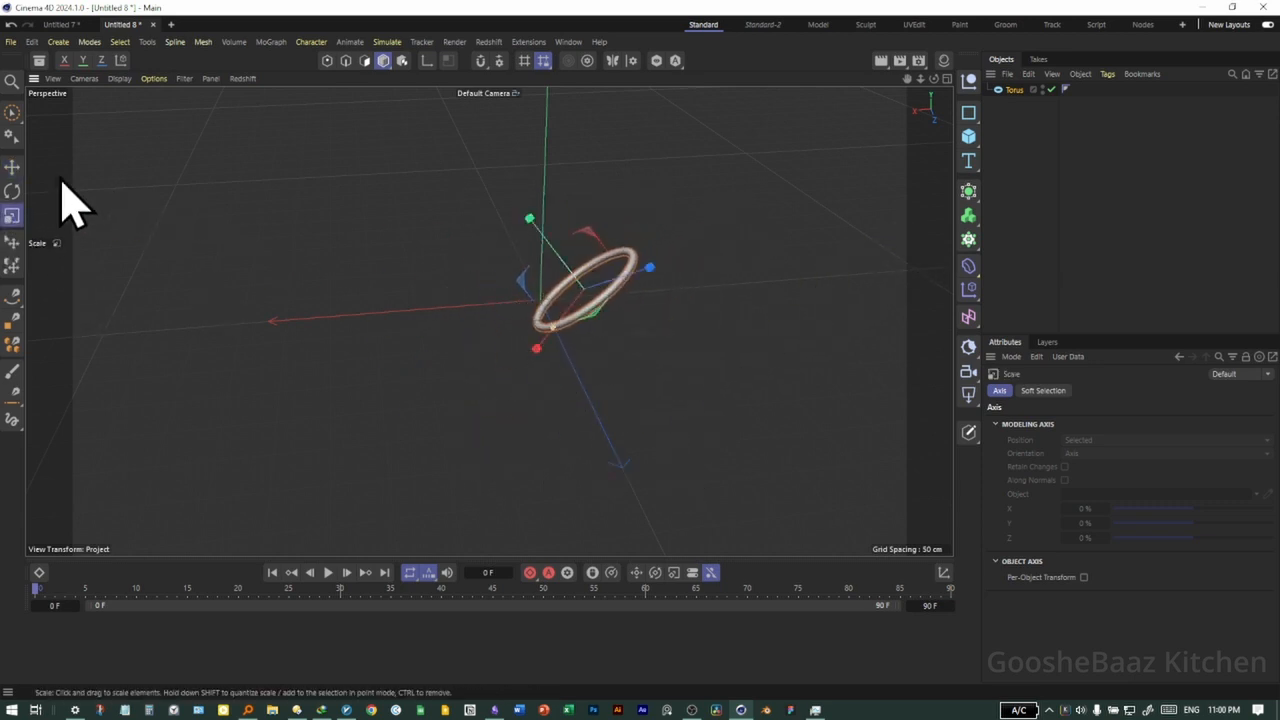
{"action": "left_click", "coordinate": [12, 168]}
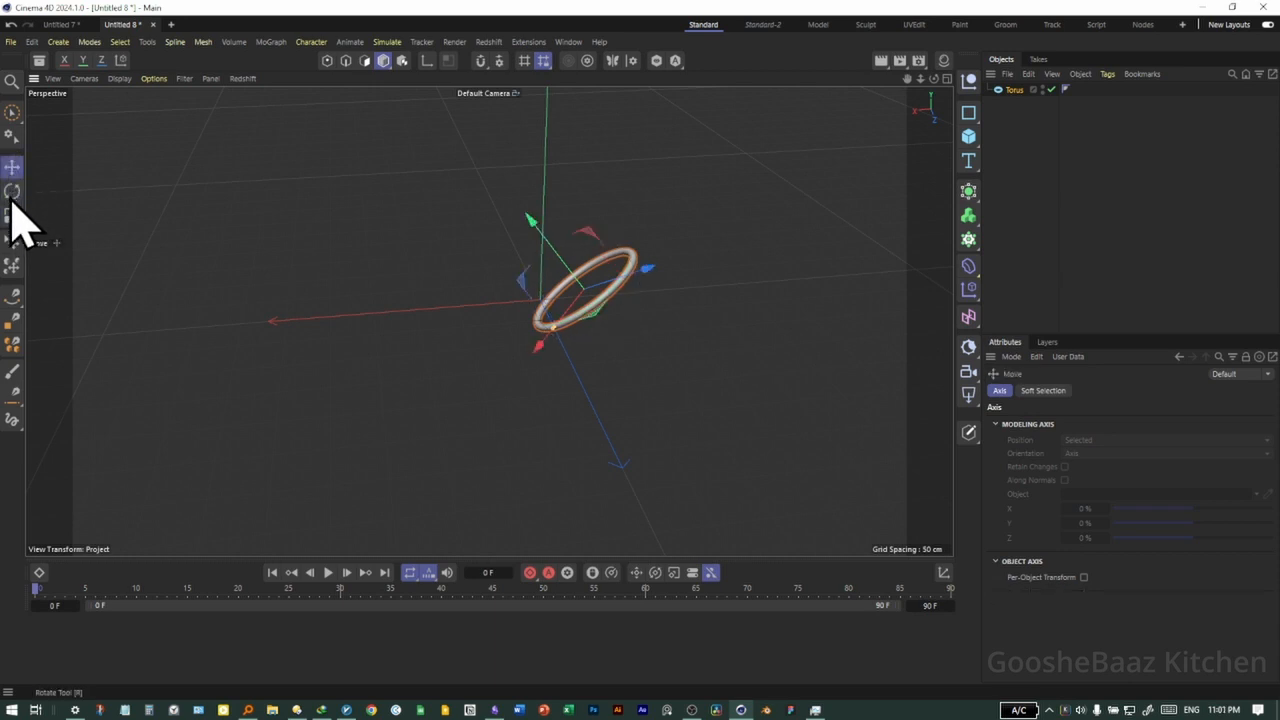
{"action": "left_click", "coordinate": [12, 191]}
{"action": "left_click", "coordinate": [12, 215]}
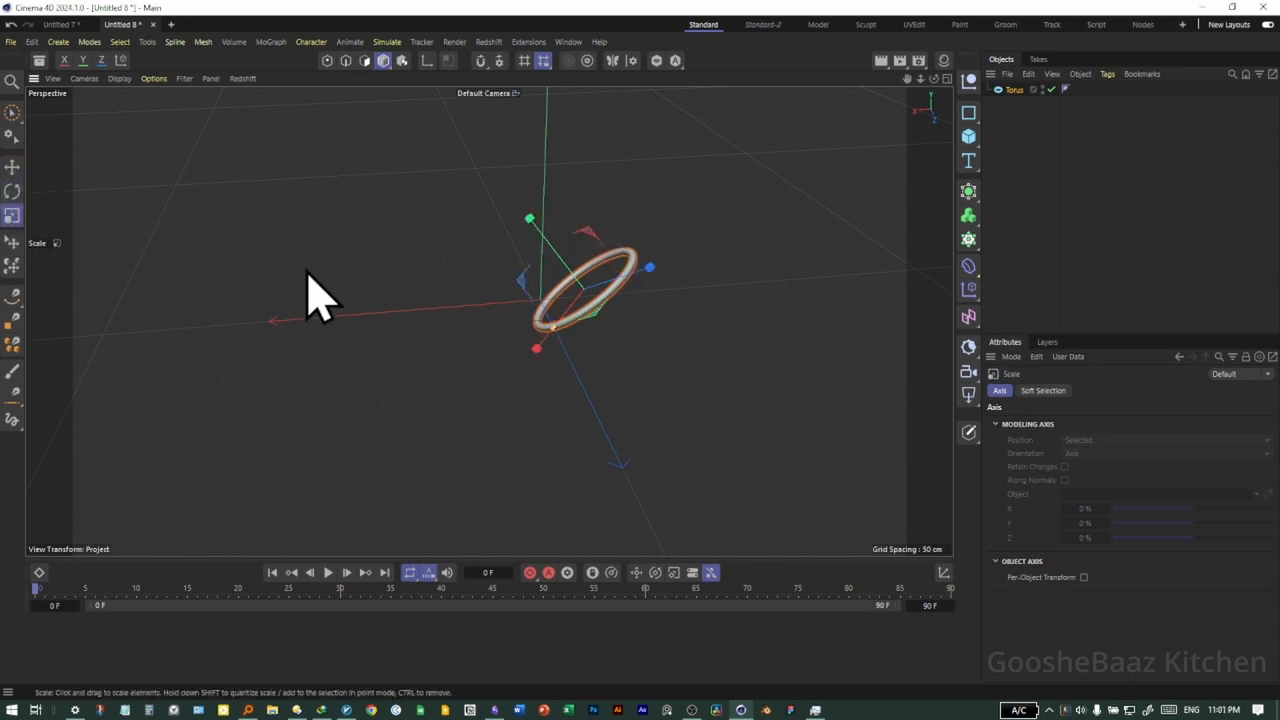
{"action": "left_click", "coordinate": [12, 191]}
{"action": "left_click", "coordinate": [12, 168]}
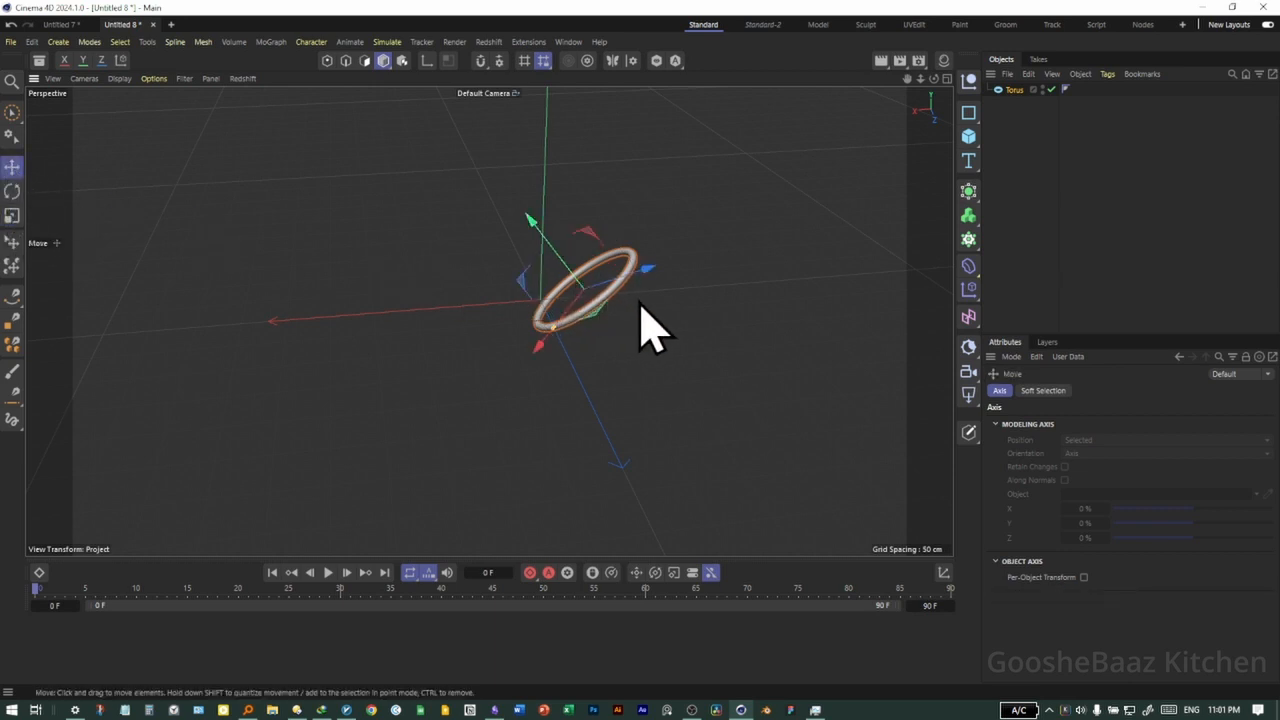
Switch to world coordinates, move and rotate the torus freehand until it lies flat near the origin, ending with the Scale tool
{"action": "key", "text": "r"}
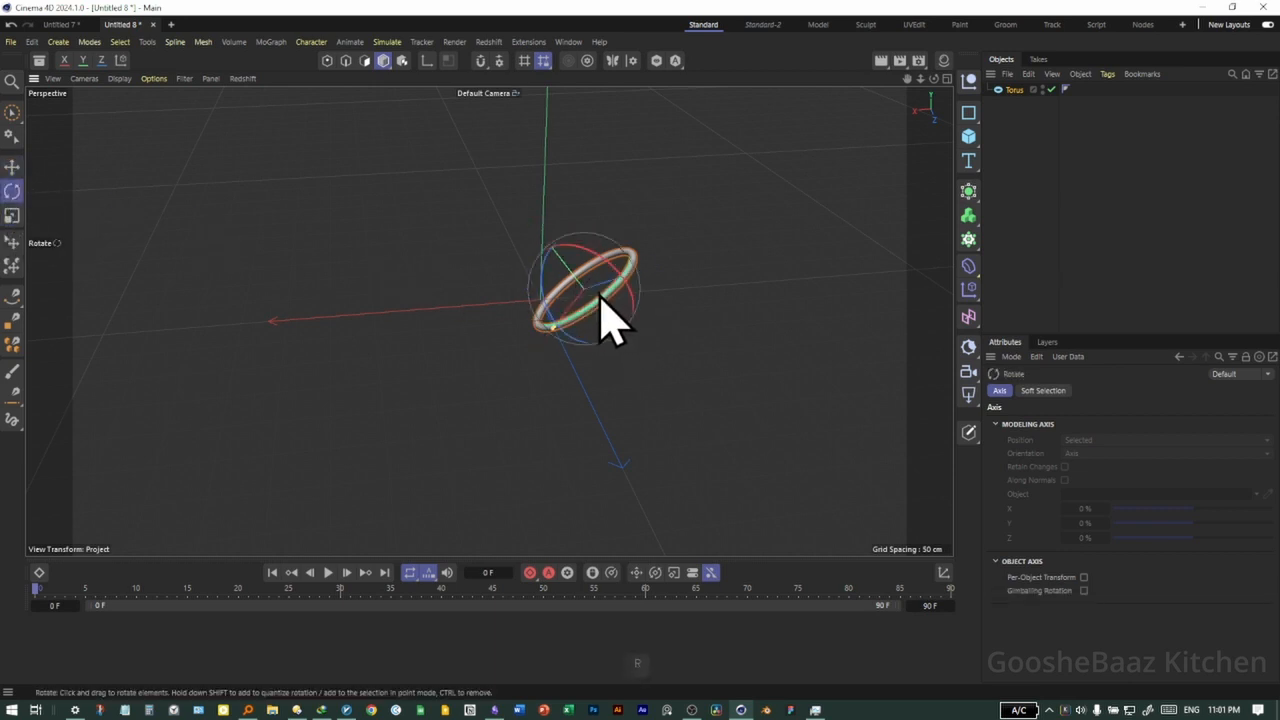
{"action": "key", "text": "t"}
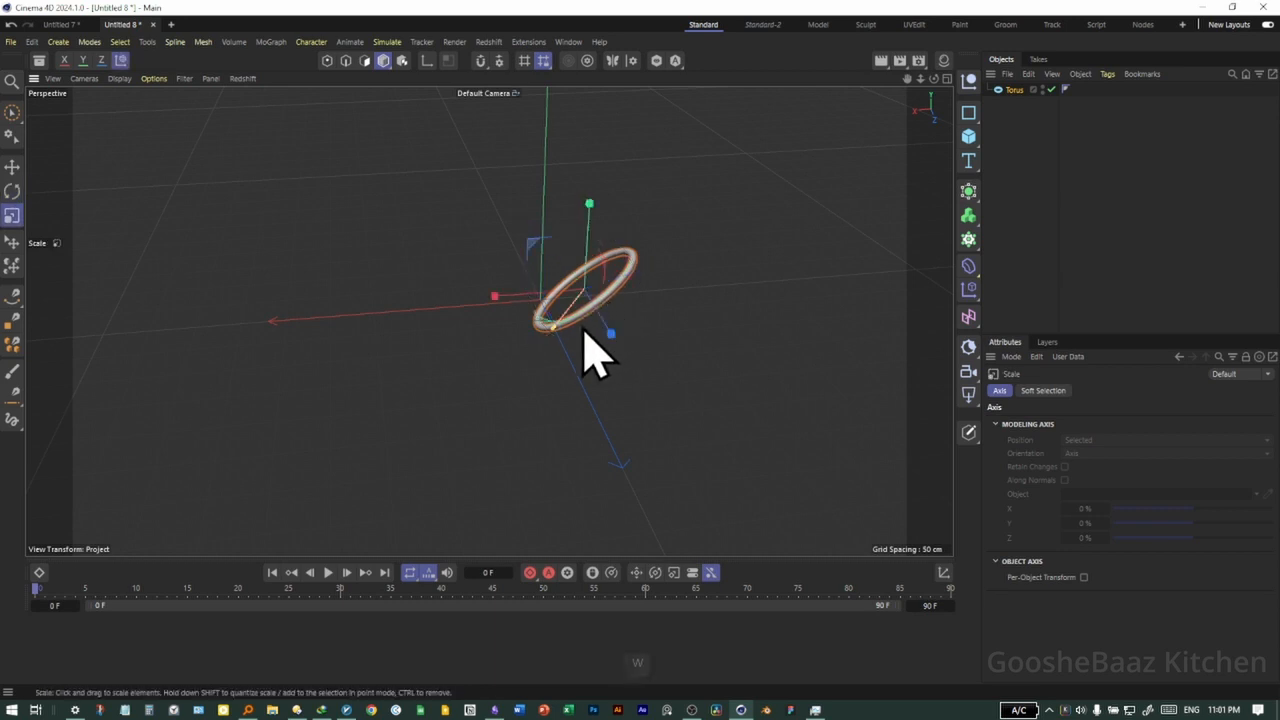
{"action": "key", "text": "e"}
{"action": "left_click_drag", "start_coordinate": [600, 335], "coordinate": [590, 408]}
{"action": "key", "text": "r"}
{"action": "key", "text": "t"}
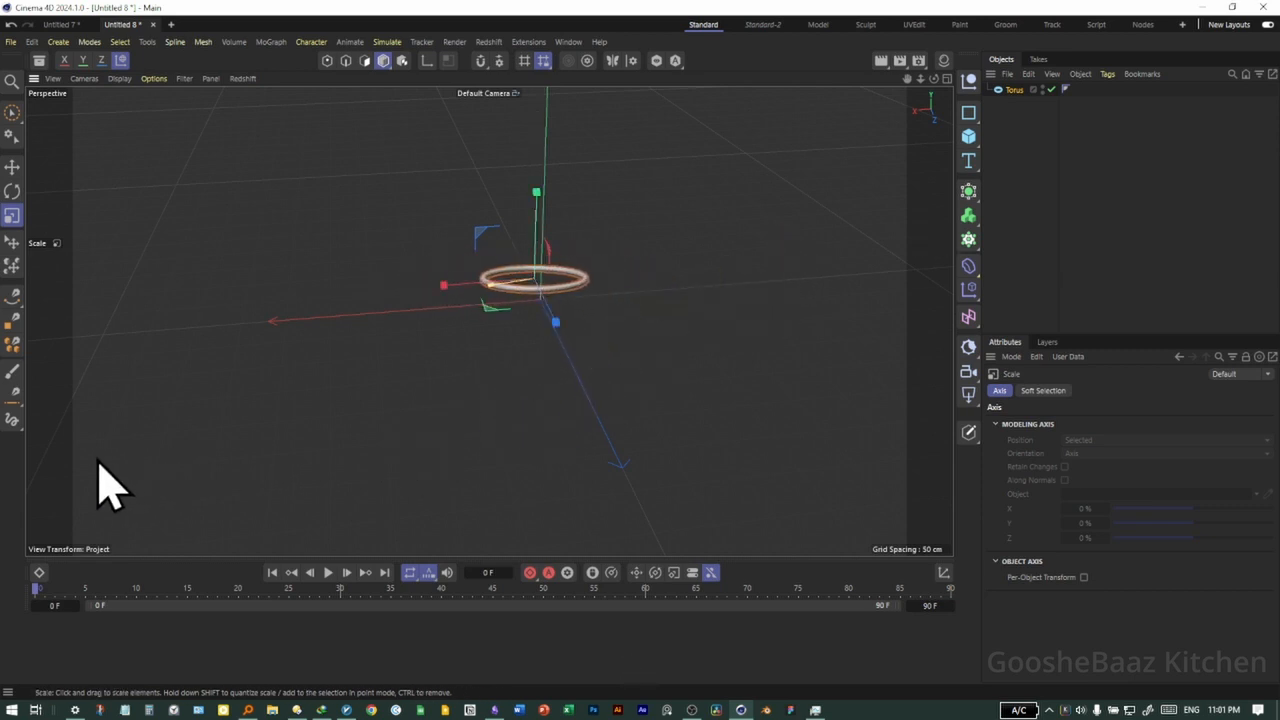